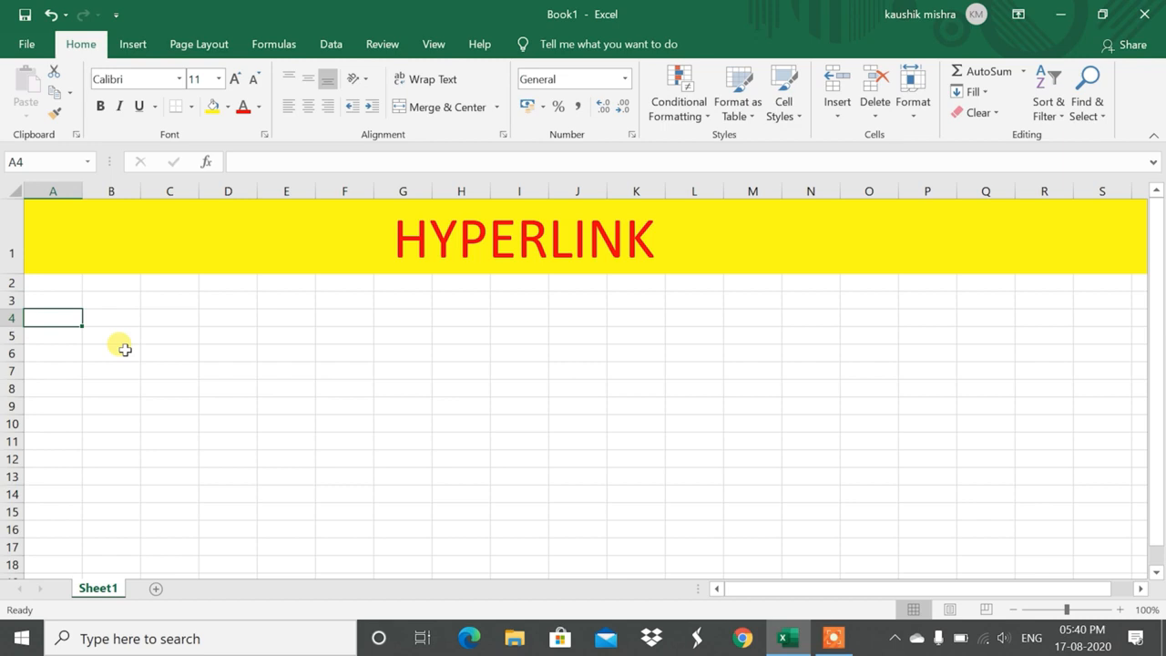
- Enter the heading PRODUCT in A4 and the first product, COLDRINK, in A5
text(P)
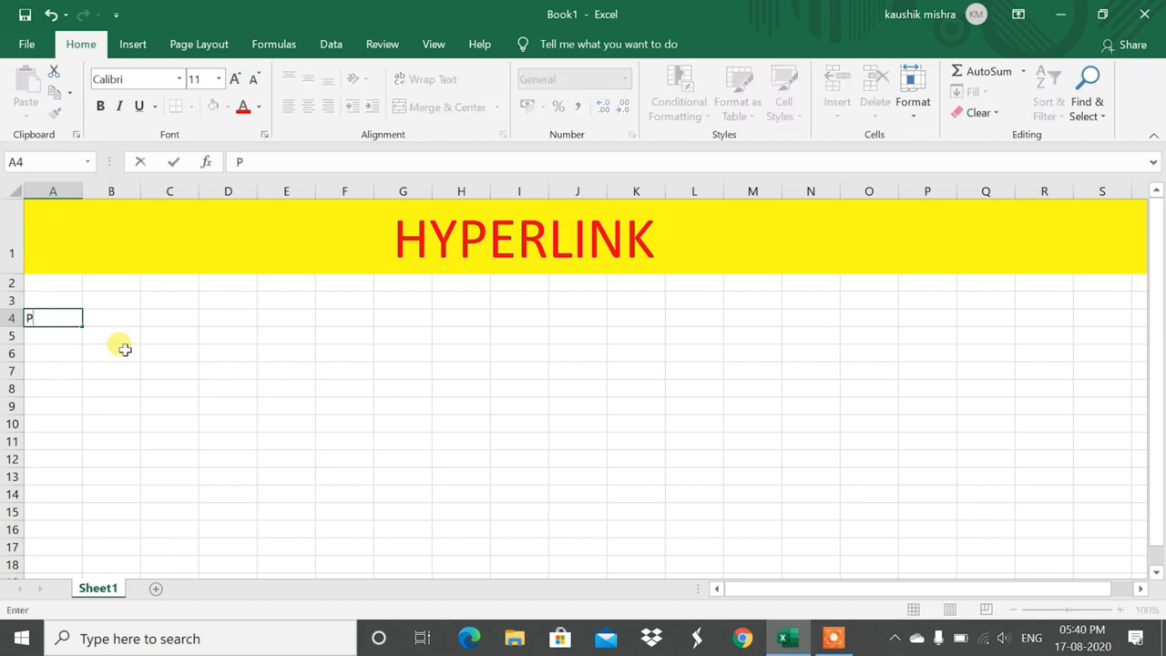
text(RODUCT)
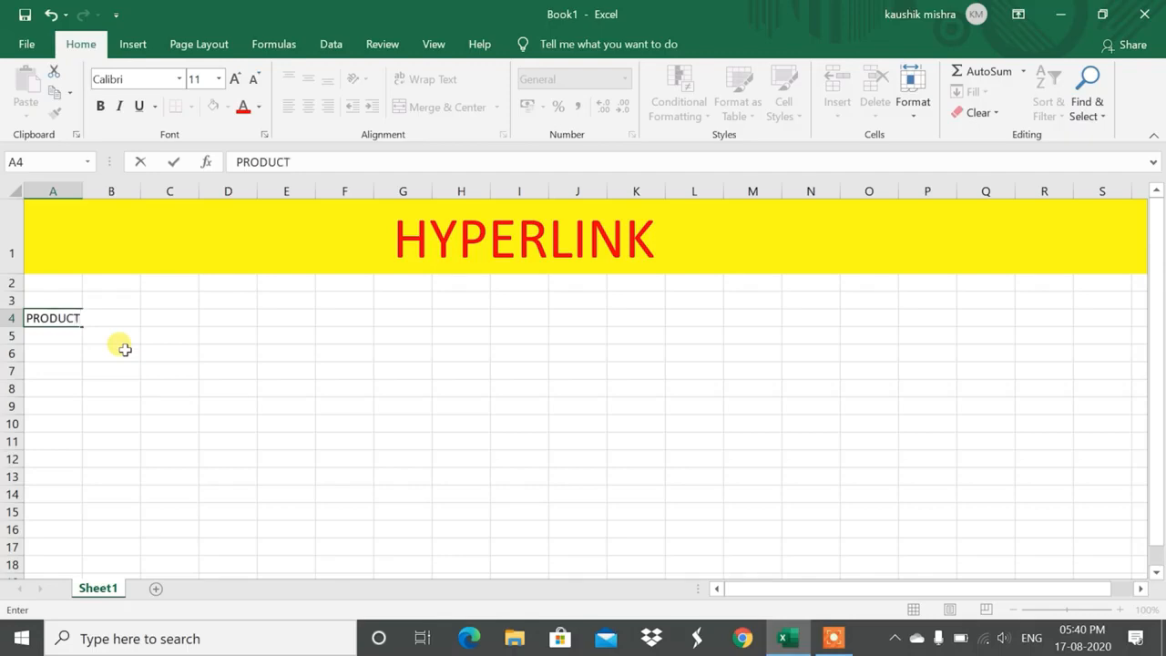
key(Return)
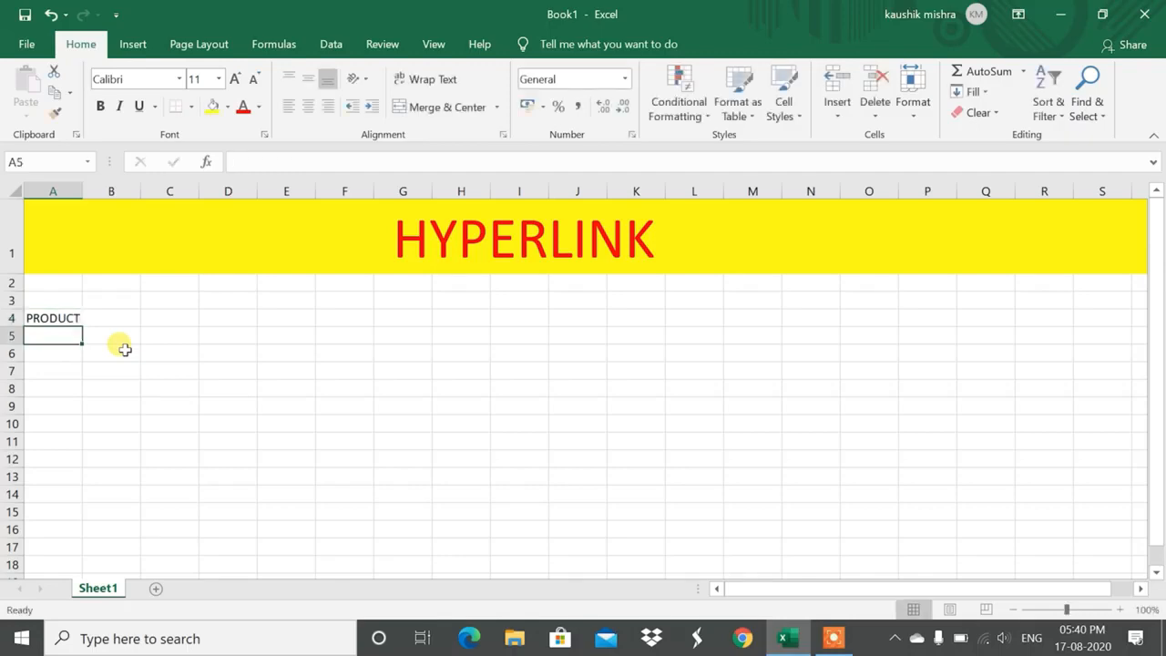
text(COLDR)
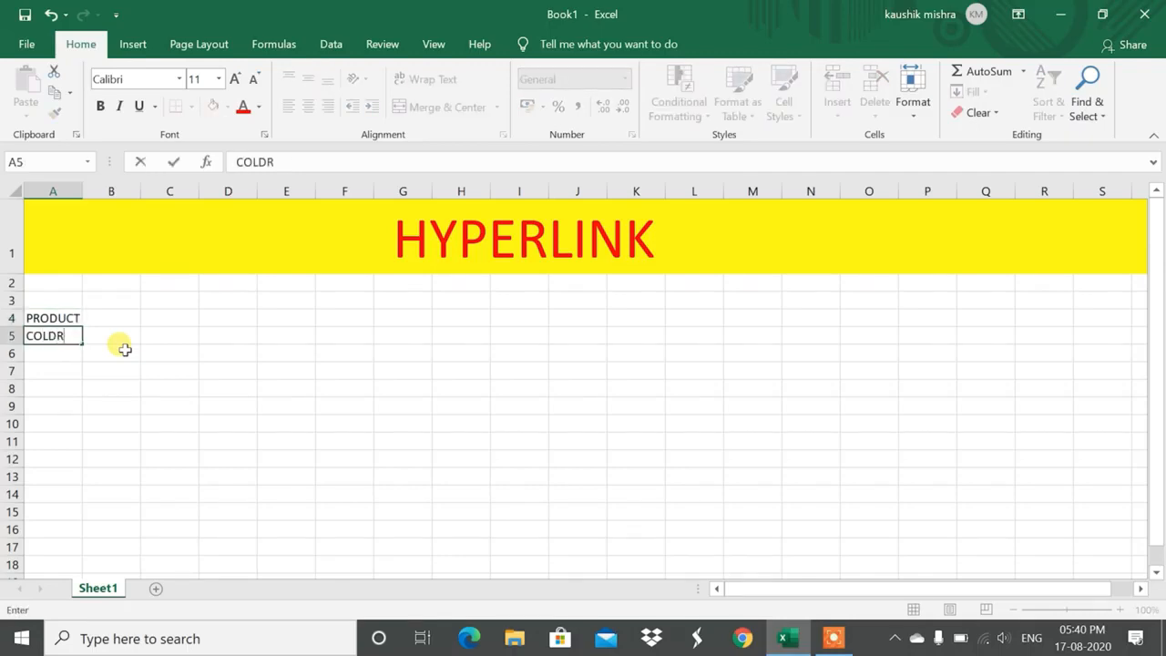
text(INL)
key(BackSpace)
text(K)
key(Return)
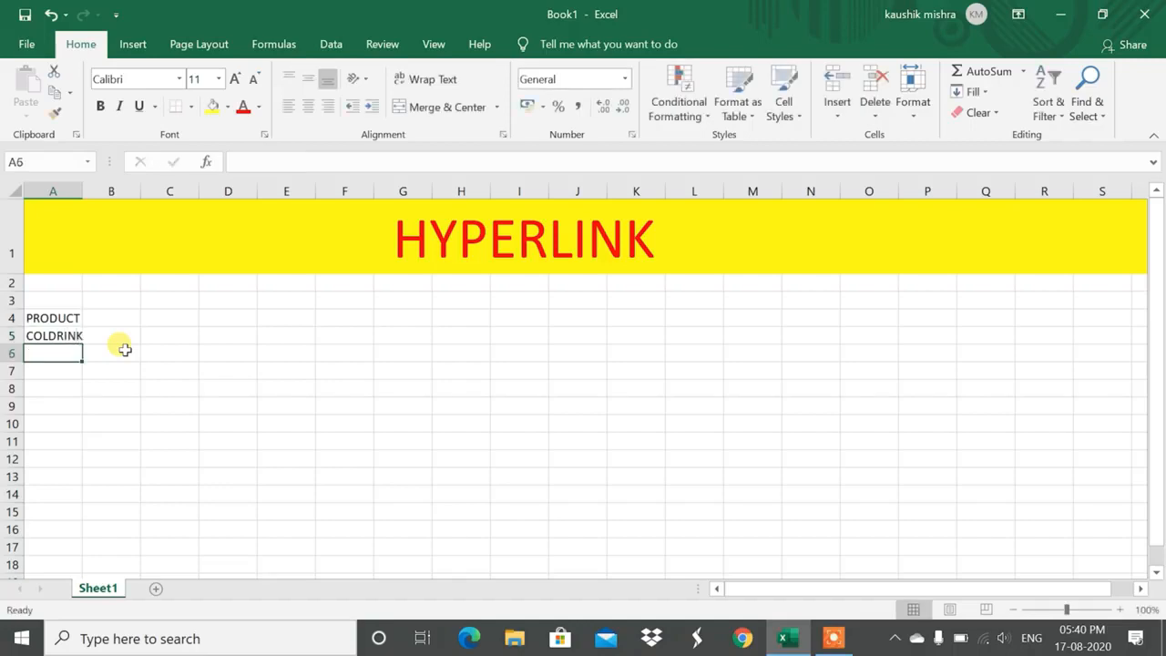
- Add the products CAKE in A6 and BISCUITS in A7
text(CAKE)
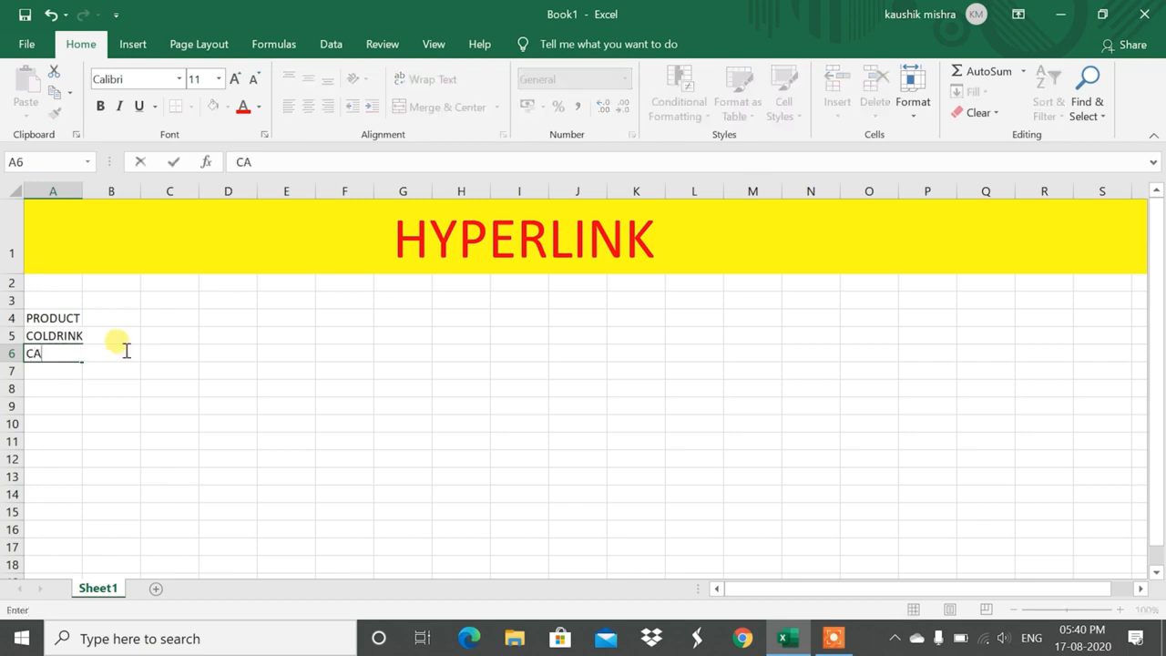
key(Return)
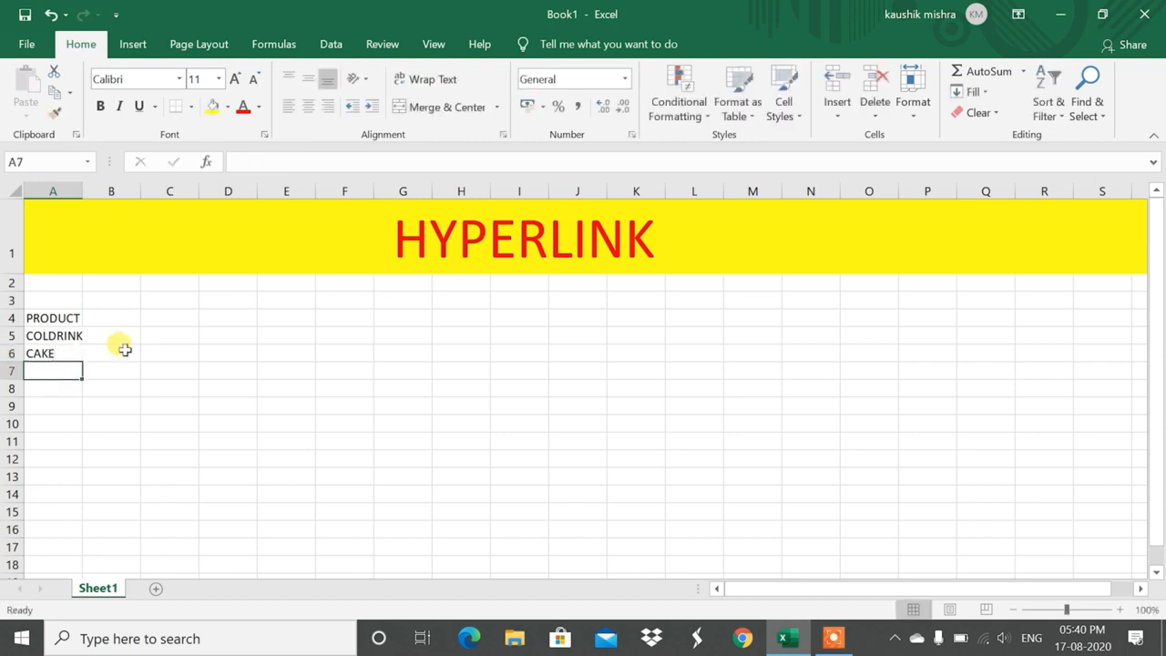
text(BISC)
key(BackSpace)
text(SCUITS)
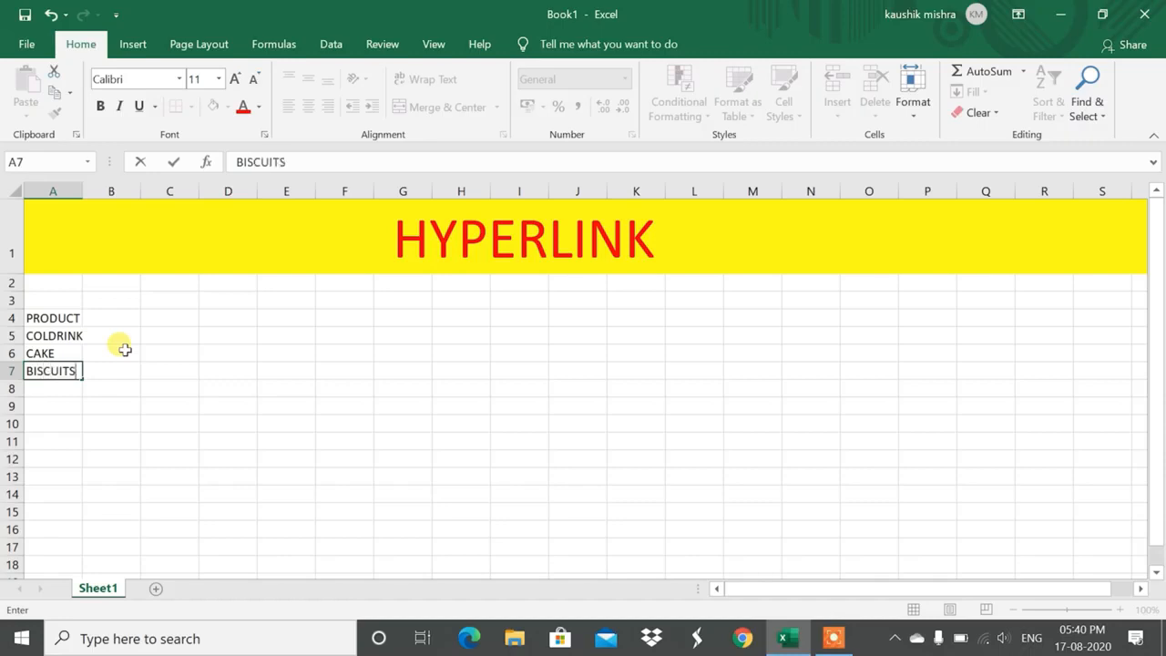
key(Return)
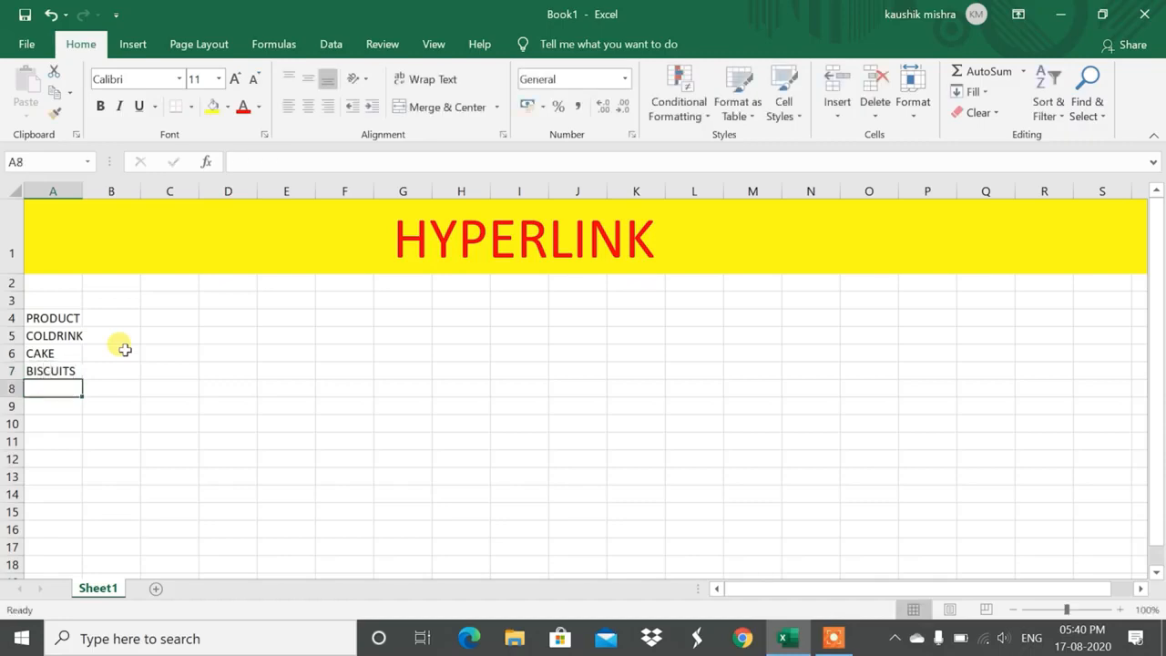
- Complete the product list with APPLE in A8, MANGOS in A9 and FOOD in A10
text(APPLE)
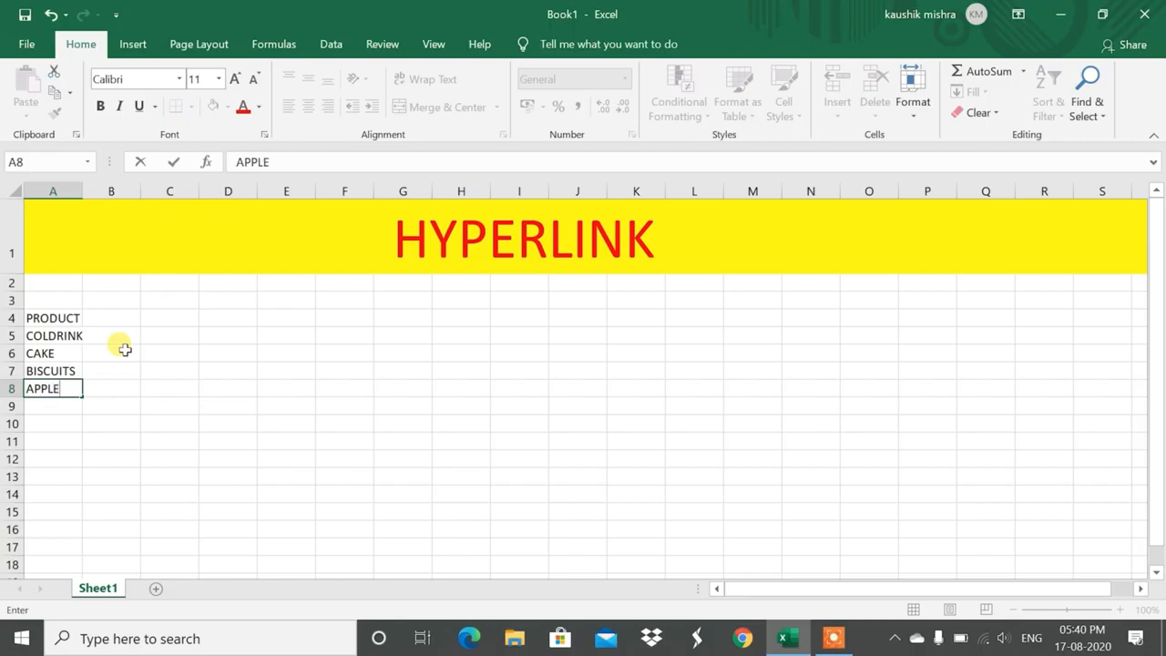
key(Return)
text(MA)
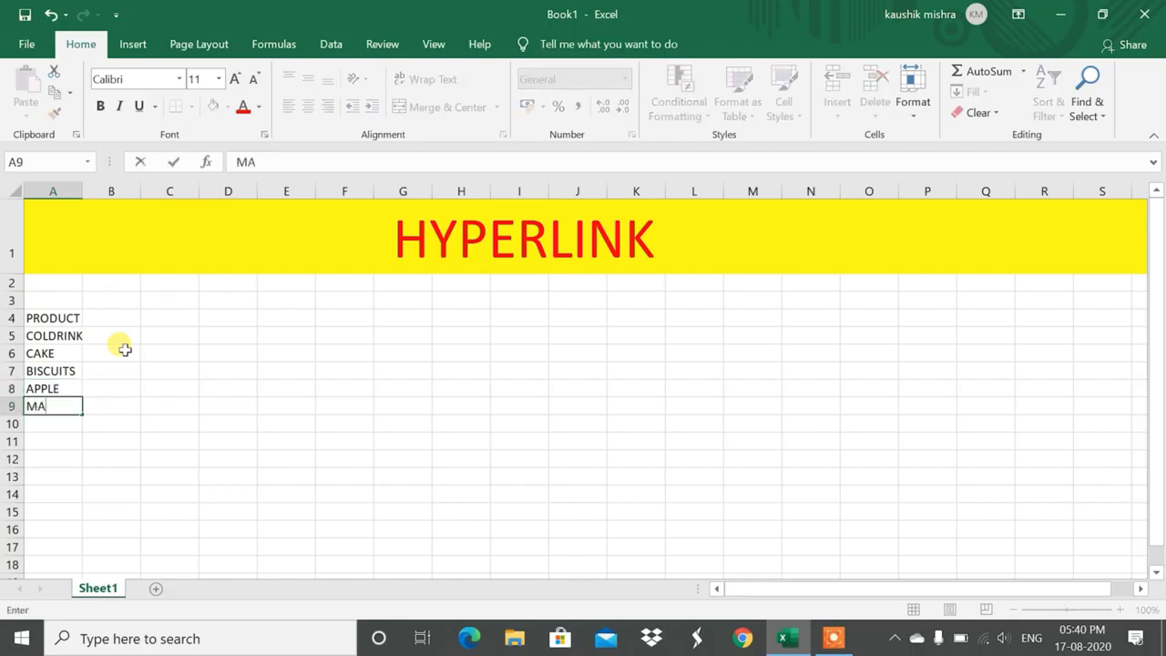
text(G)
key(BackSpace)
text(NGOS)
key(Return)
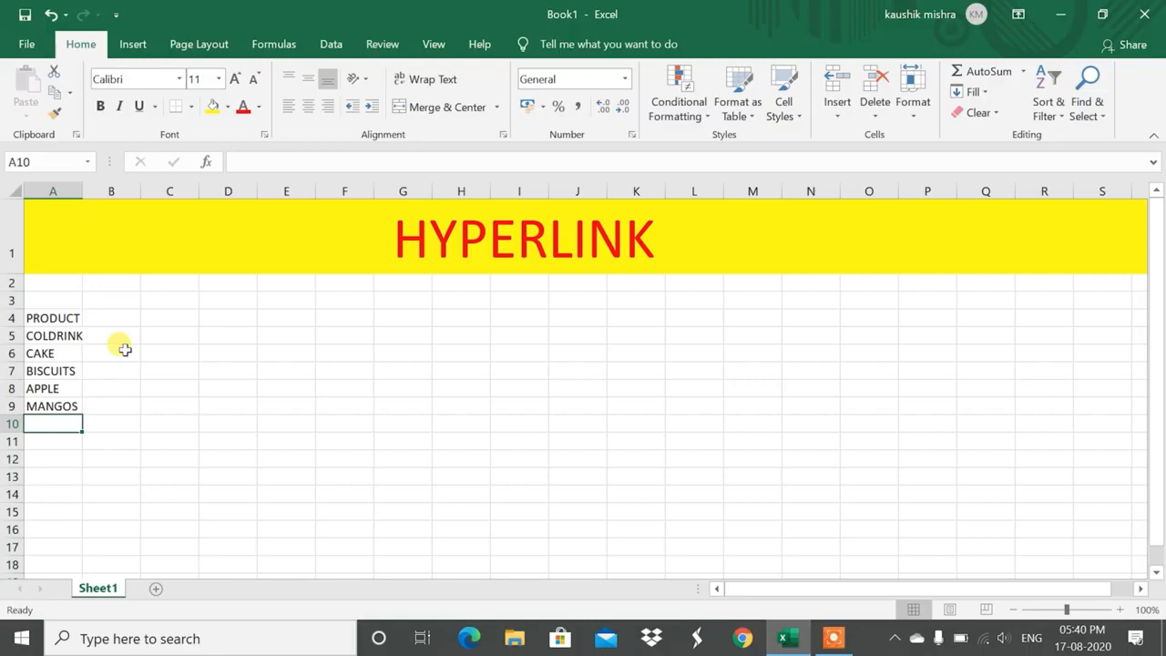
text(FOOS)
key(BackSpace)
text(D)
key(Return)
- Enter the column heading BUDGET in B4, beside the PRODUCT heading
key(Up)
key(Up)
key(Up)
key(Up)
key(Up)
key(Up)
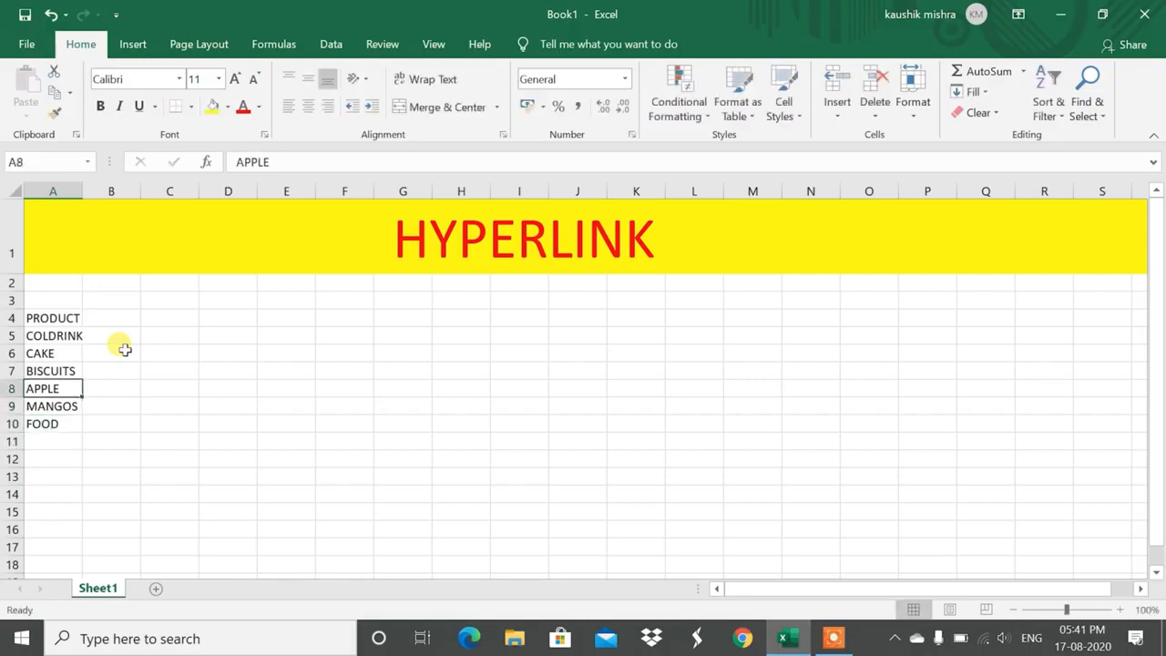
key(Up)
key(Right)
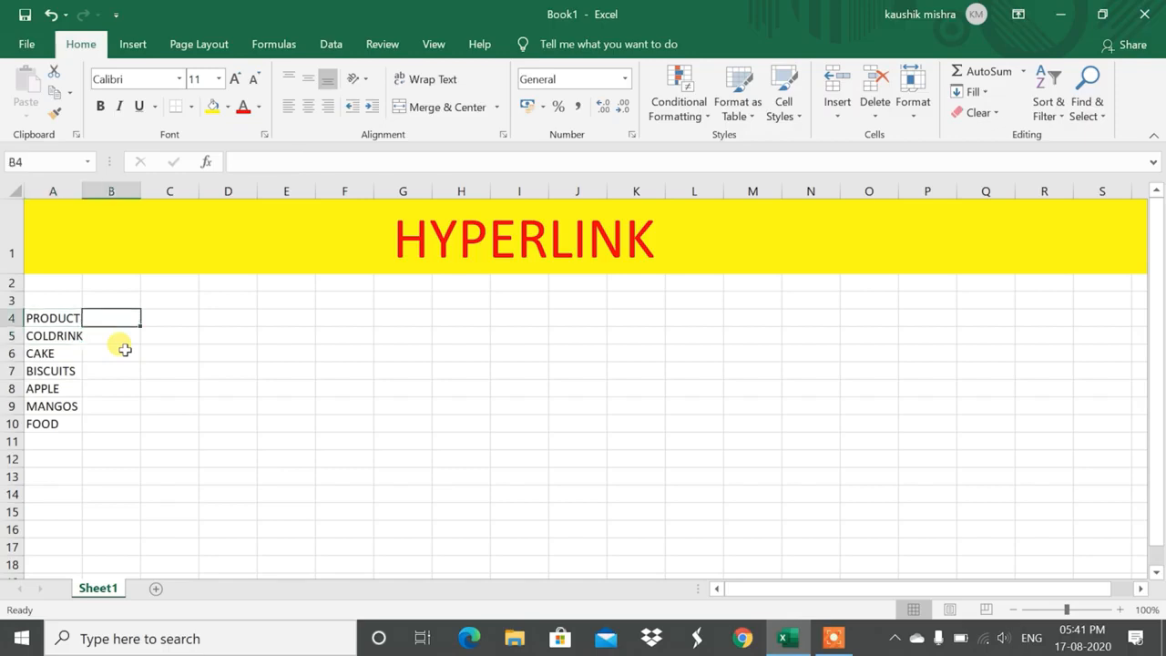
text(BUDGET)
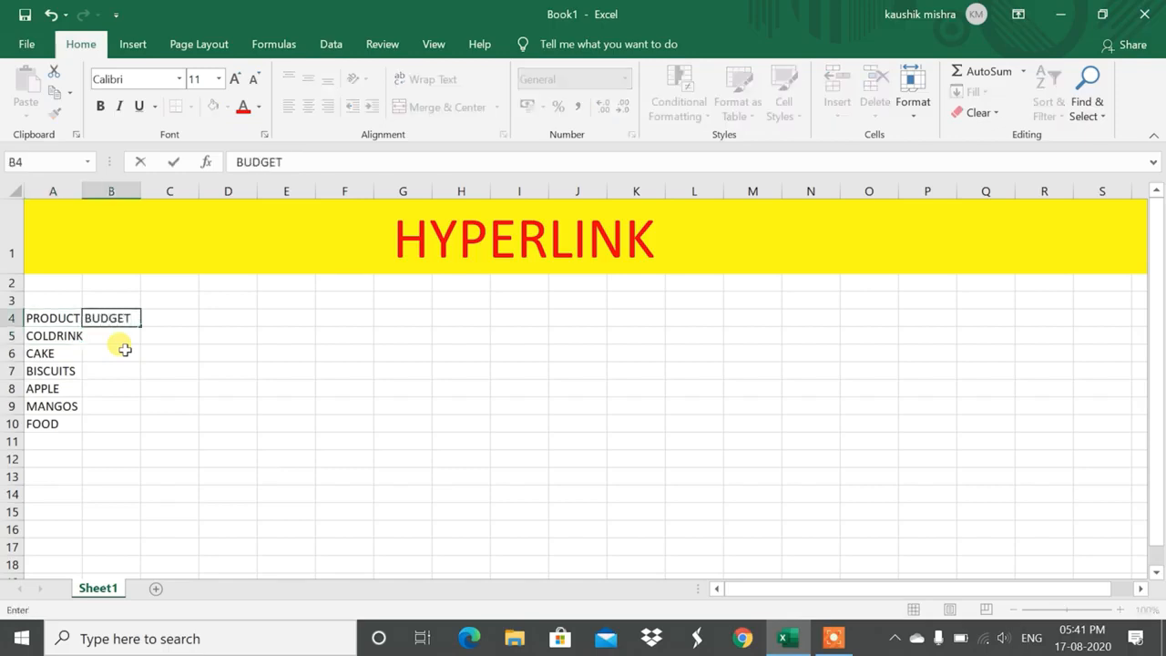
key(Return)
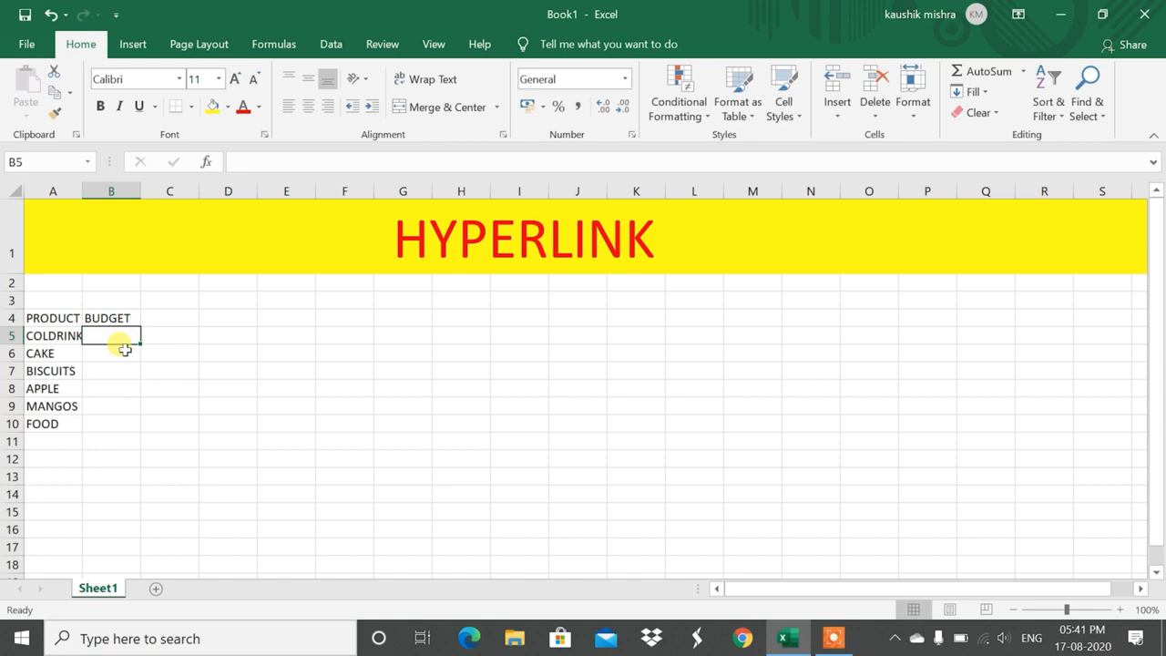
- Enter the budgets 900 for COLDRINK, 1200 for CAKE and 500 for BISCUITS in B5 to B7
text(9000)
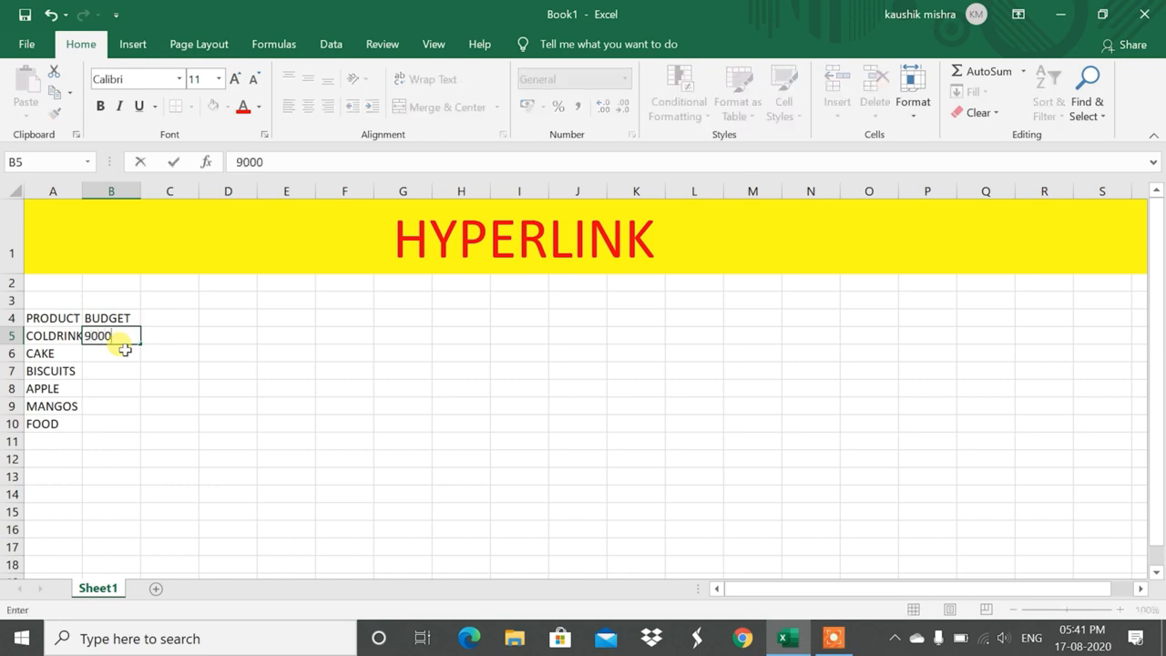
key(BackSpace)
key(Return)
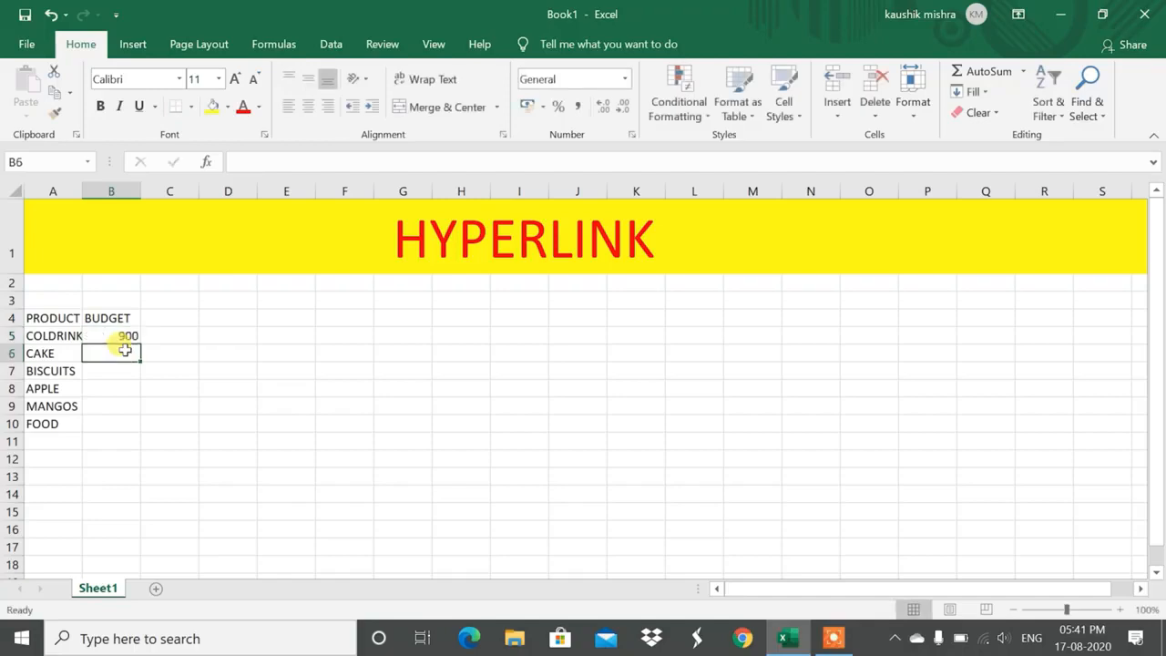
text(1200)
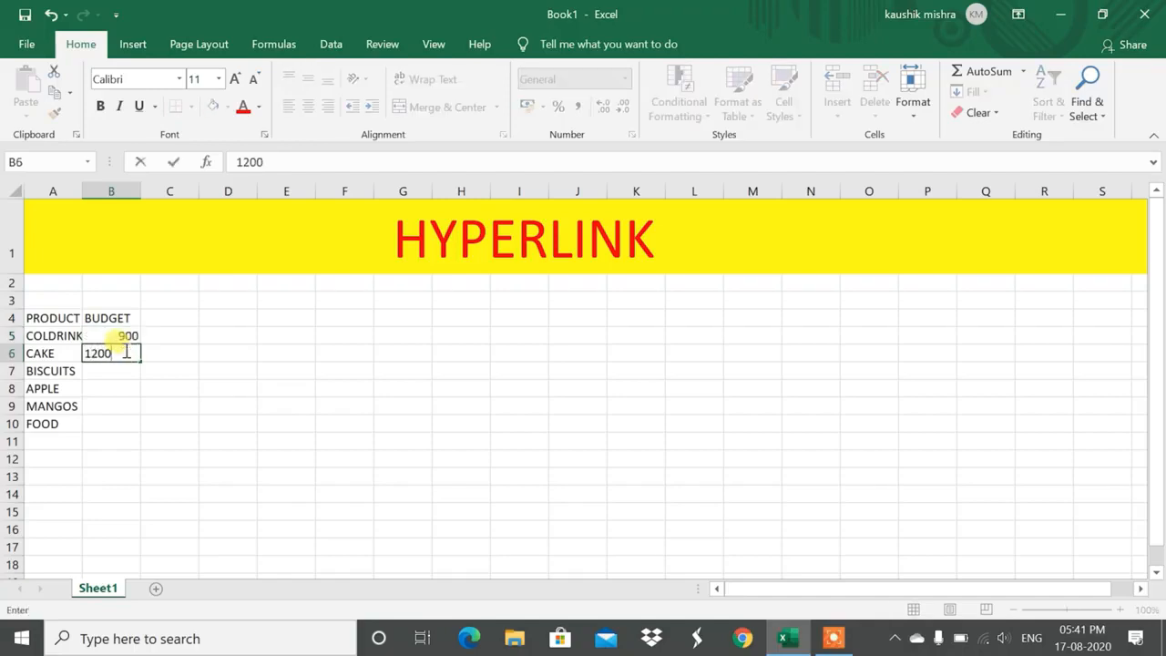
key(Return)
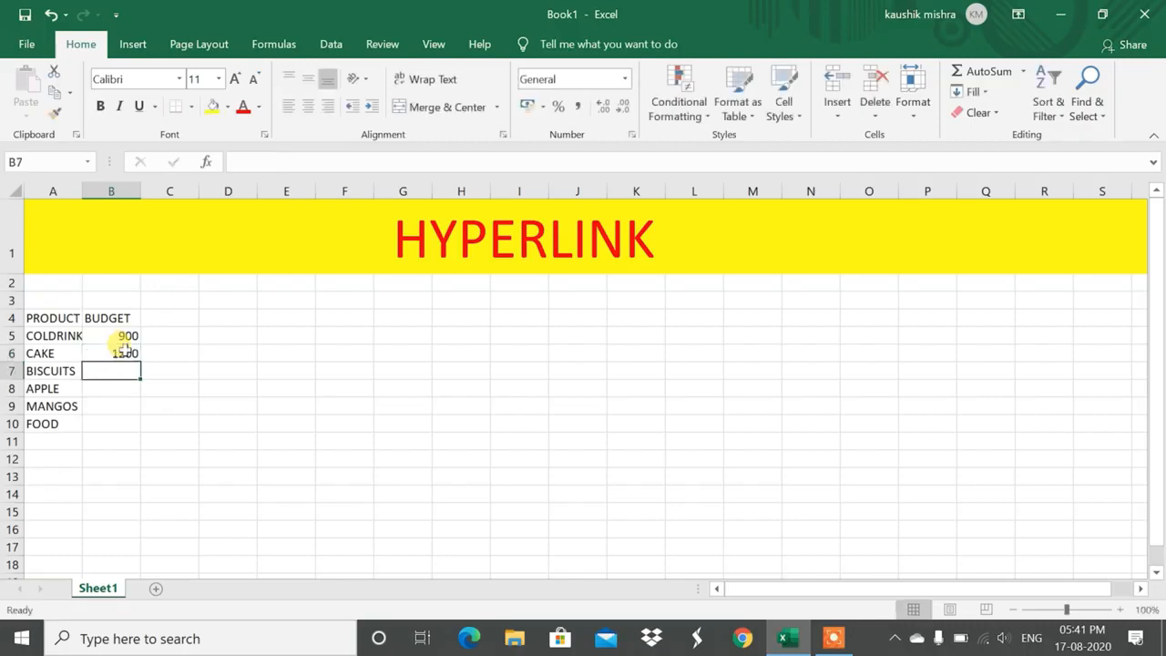
text(500)
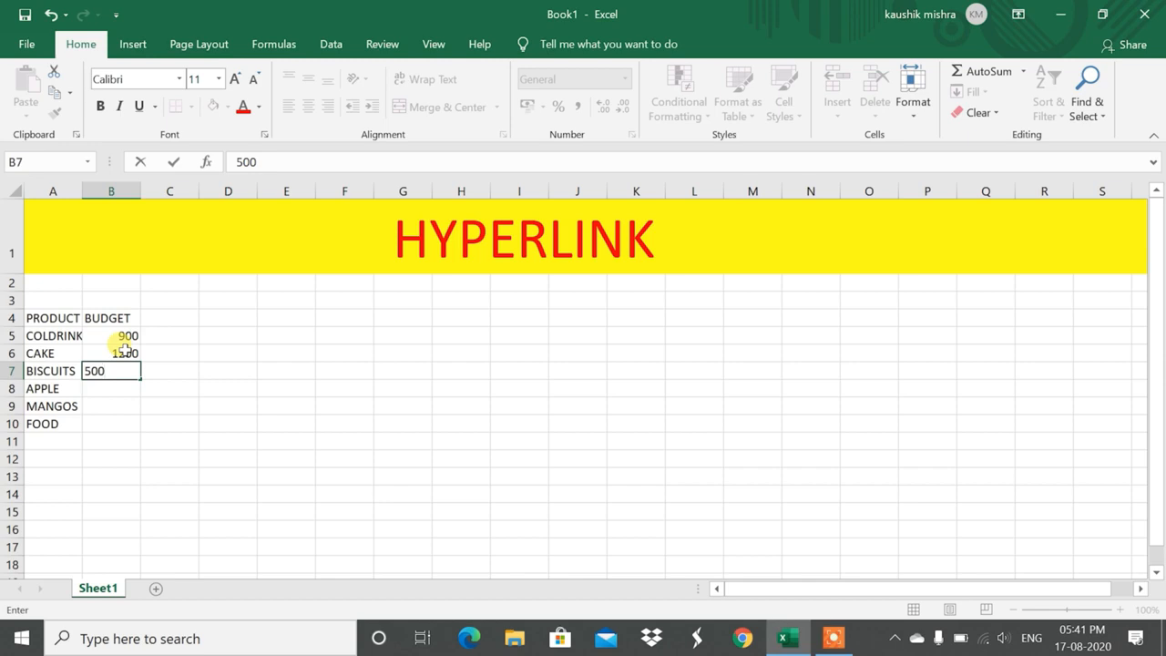
key(Return)
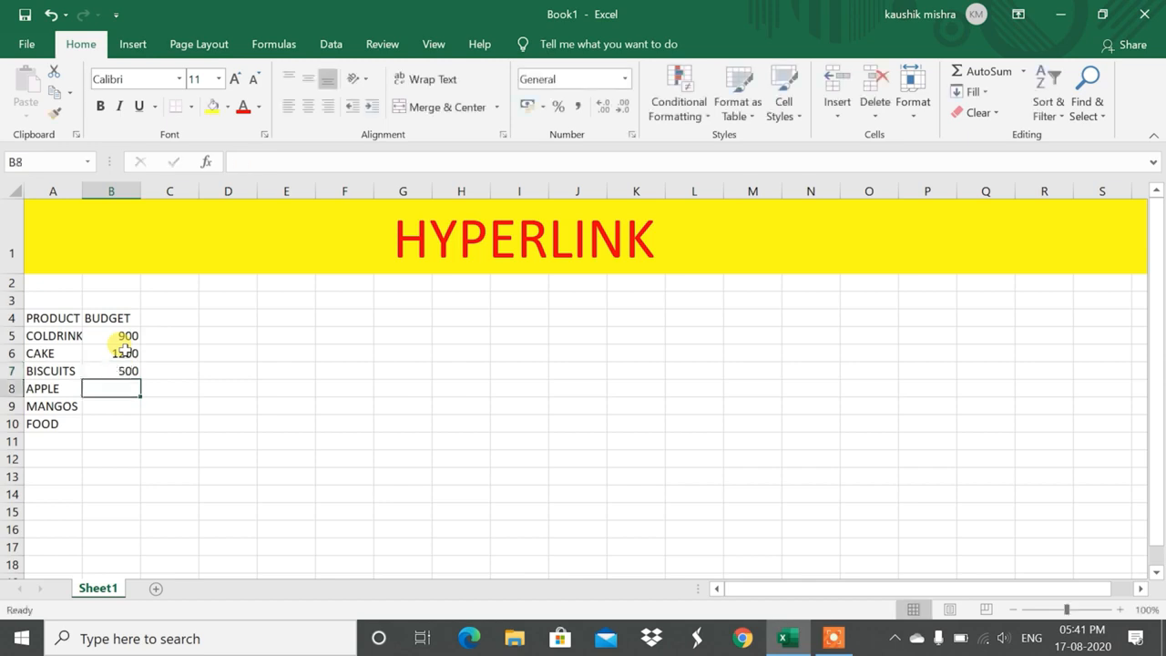
- Enter the budgets 800 for APPLE, 1500 for MANGOS and 2000 for FOOD in B8 to B10
text(800)
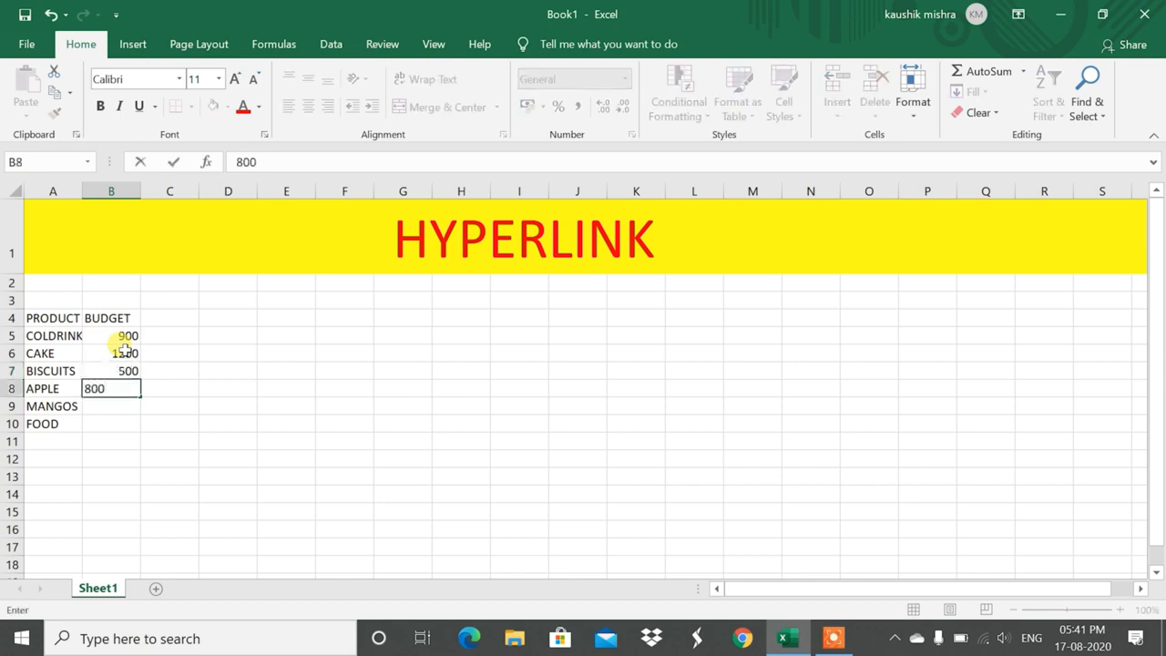
key(Return)
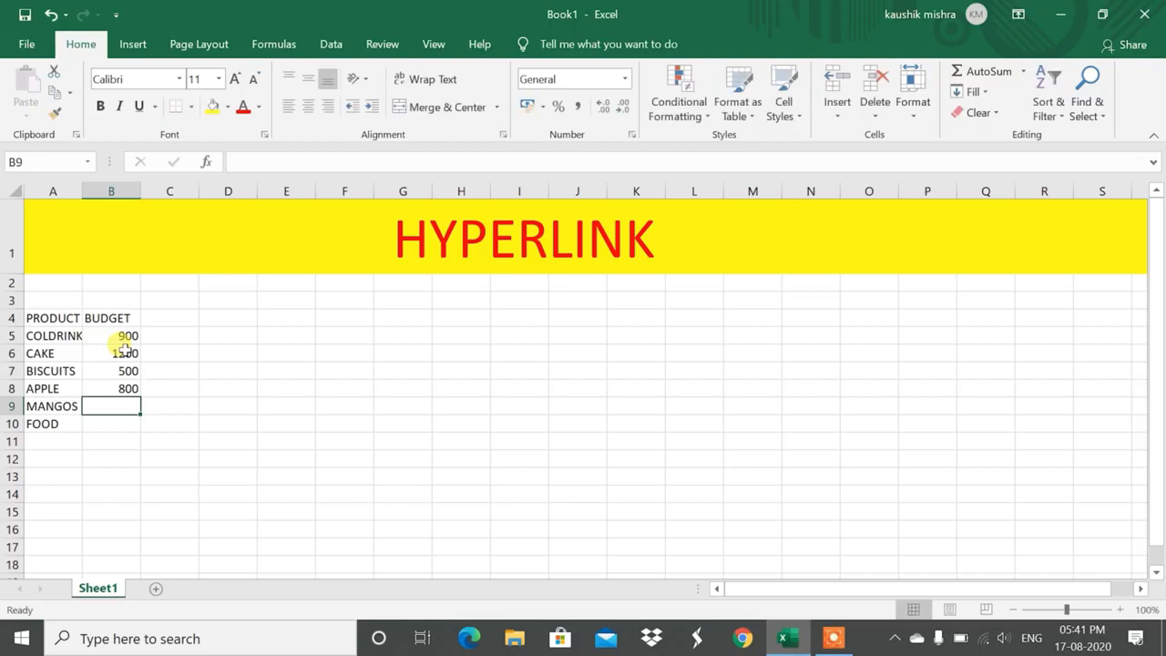
text(1500)
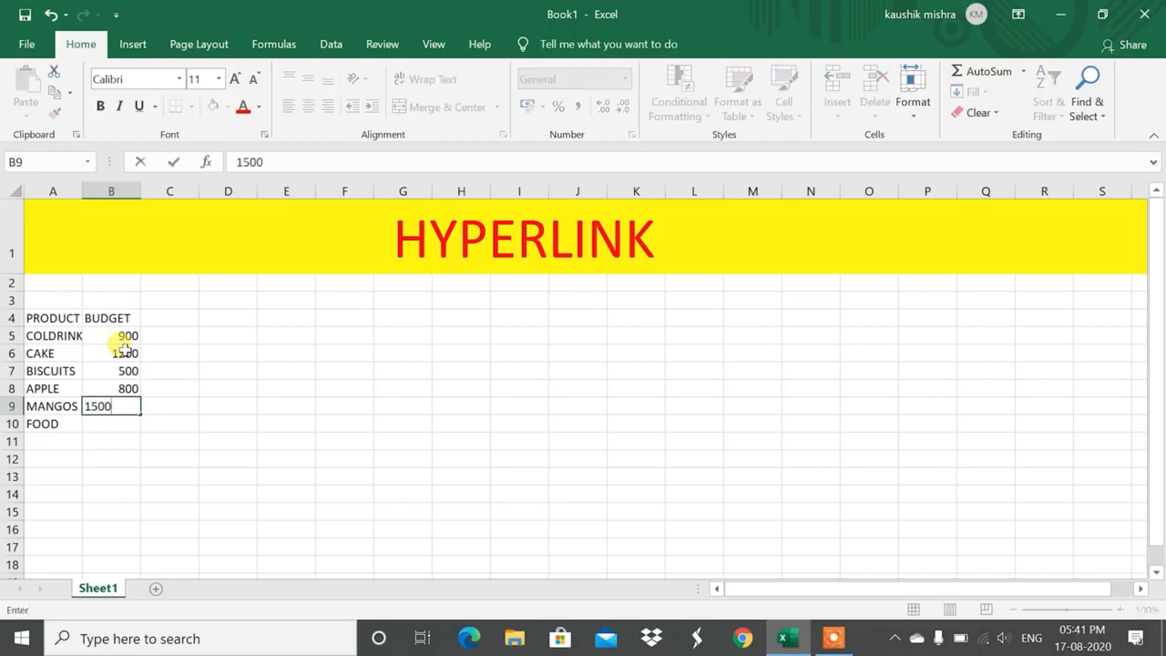
key(Return)
text(2000)
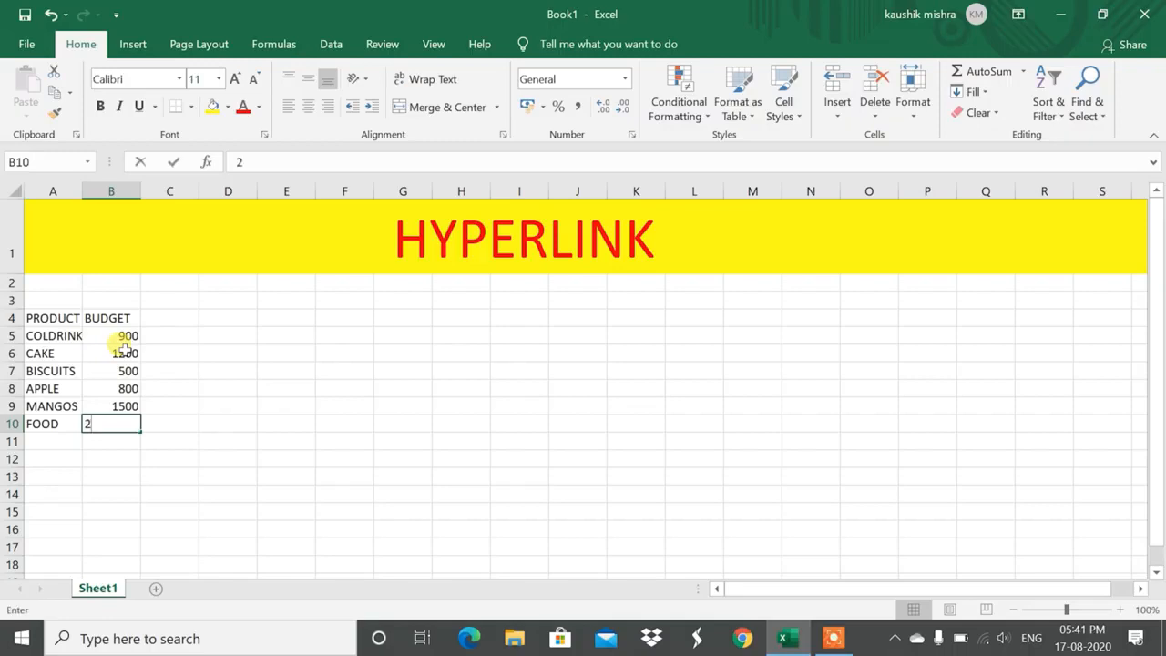
key(Up)
- Enter the column heading EXPENSE in C4, beside the BUDGET heading
key(Up)
key(Up)
key(Up)
key(Up)
key(Up)
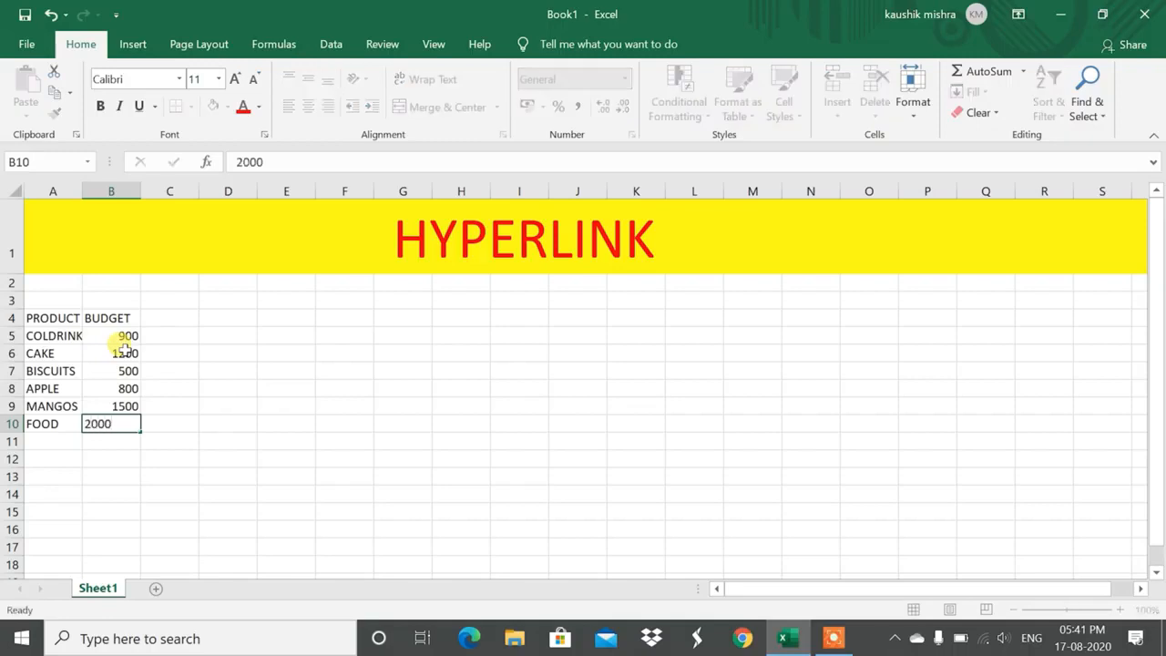
key(Right)
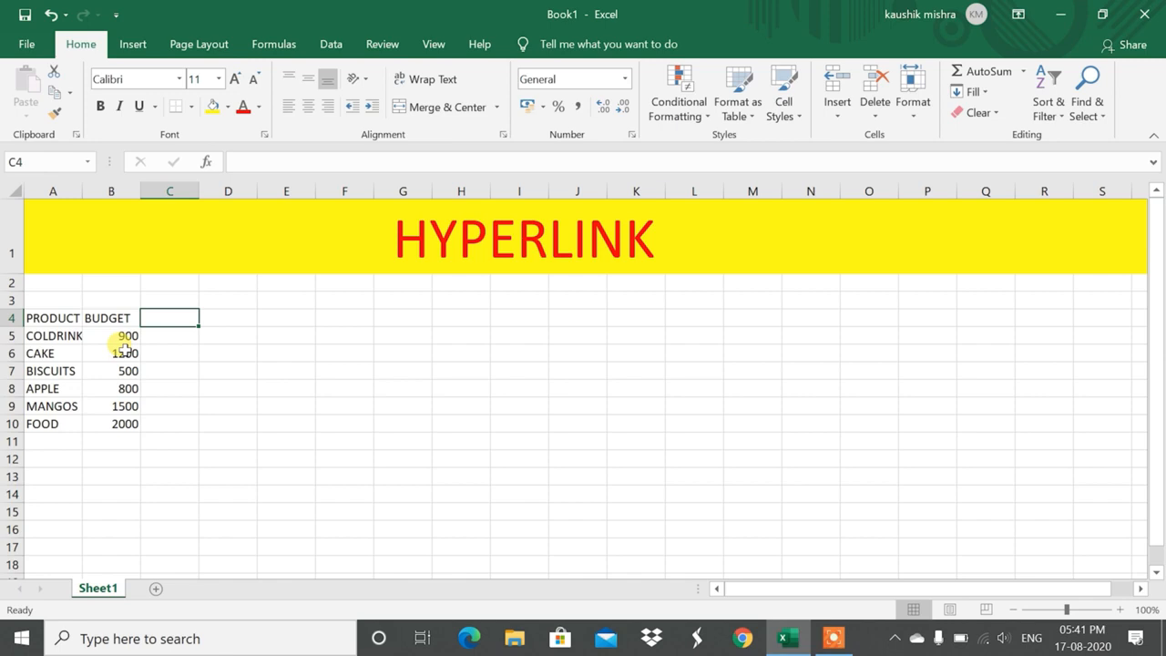
text(EXP)
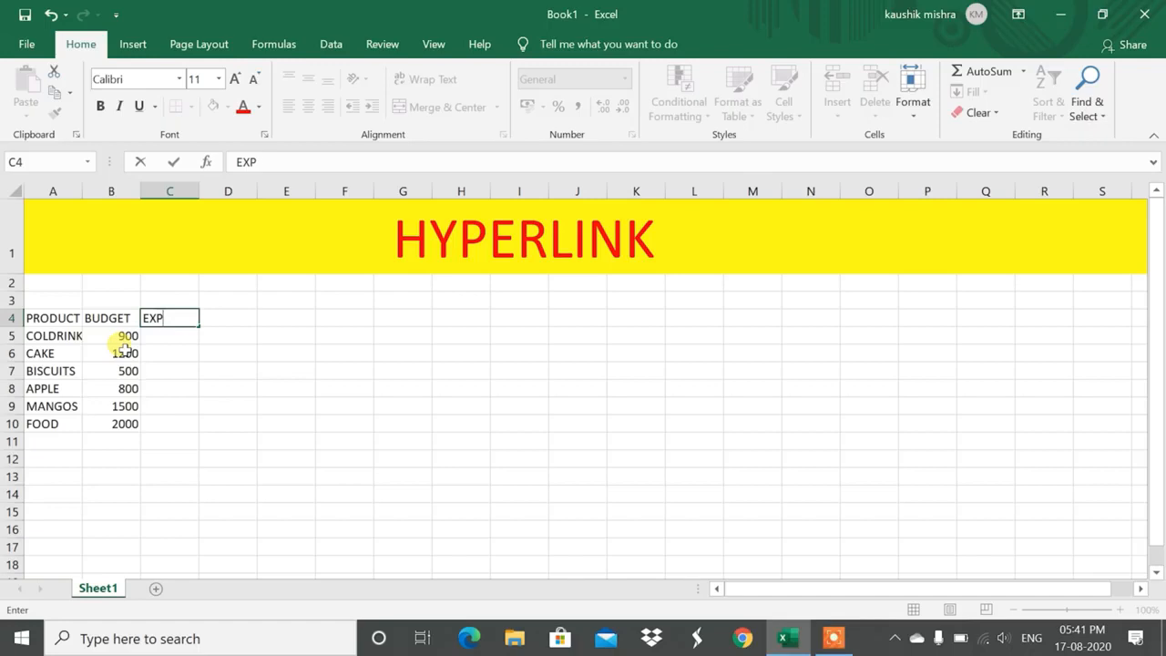
text(ENSE)
key(Return)
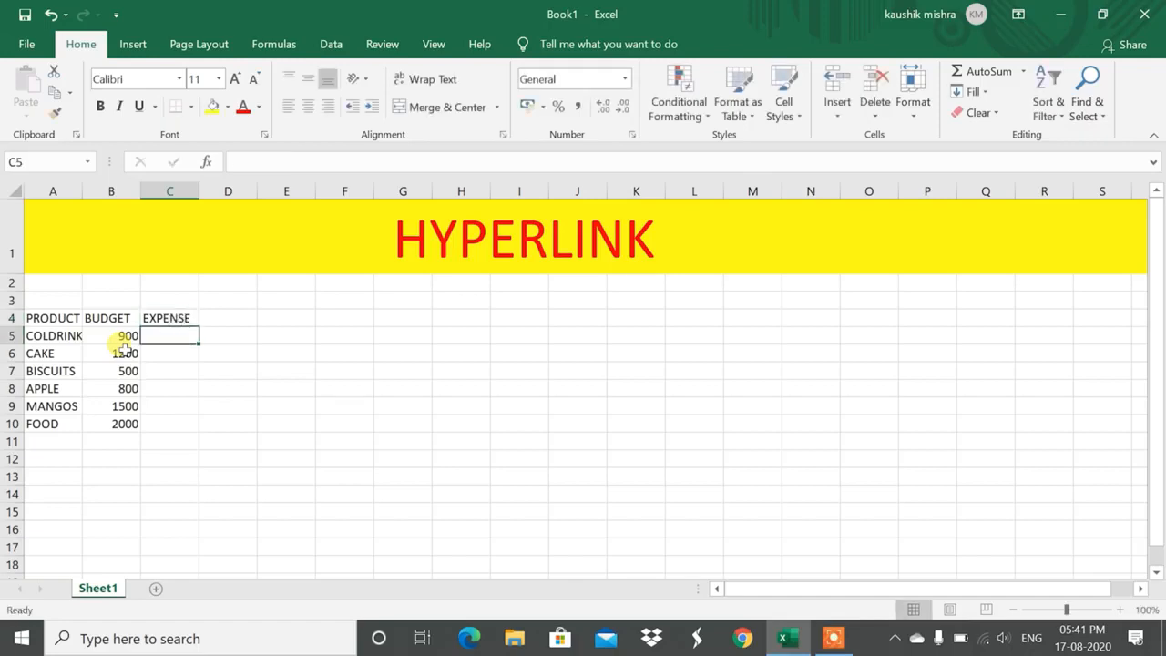
- Enter the expenses 1300 for COLDRINK, 1500 for CAKE and 800 for BISCUITS in C5 to C7
text(1300)
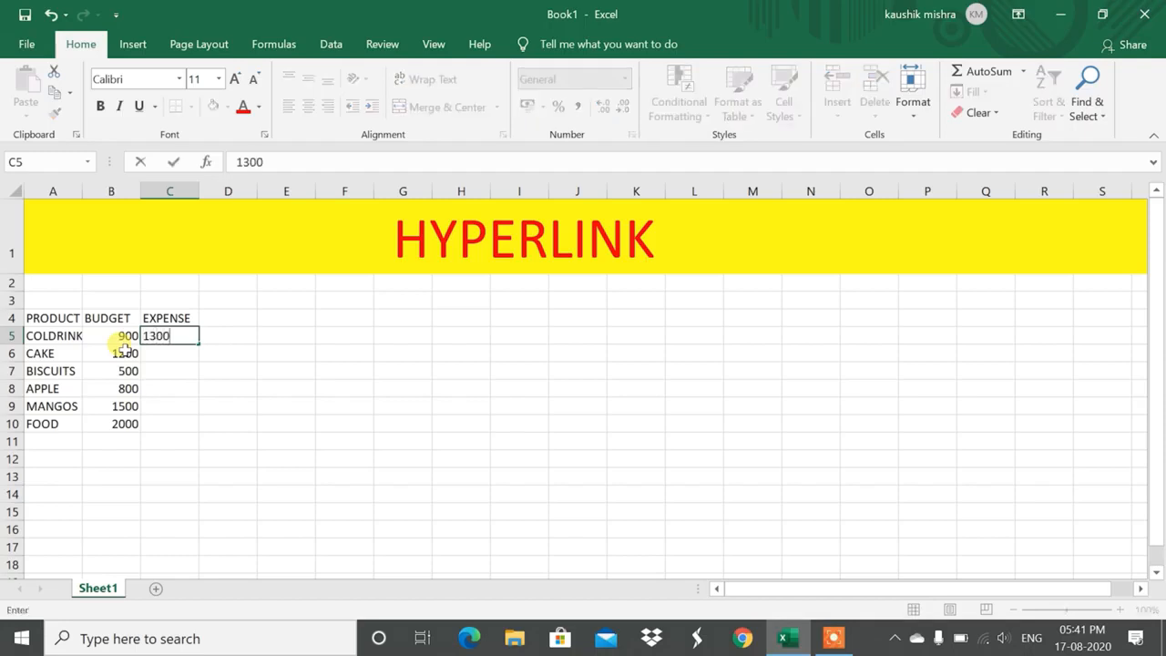
key(Return)
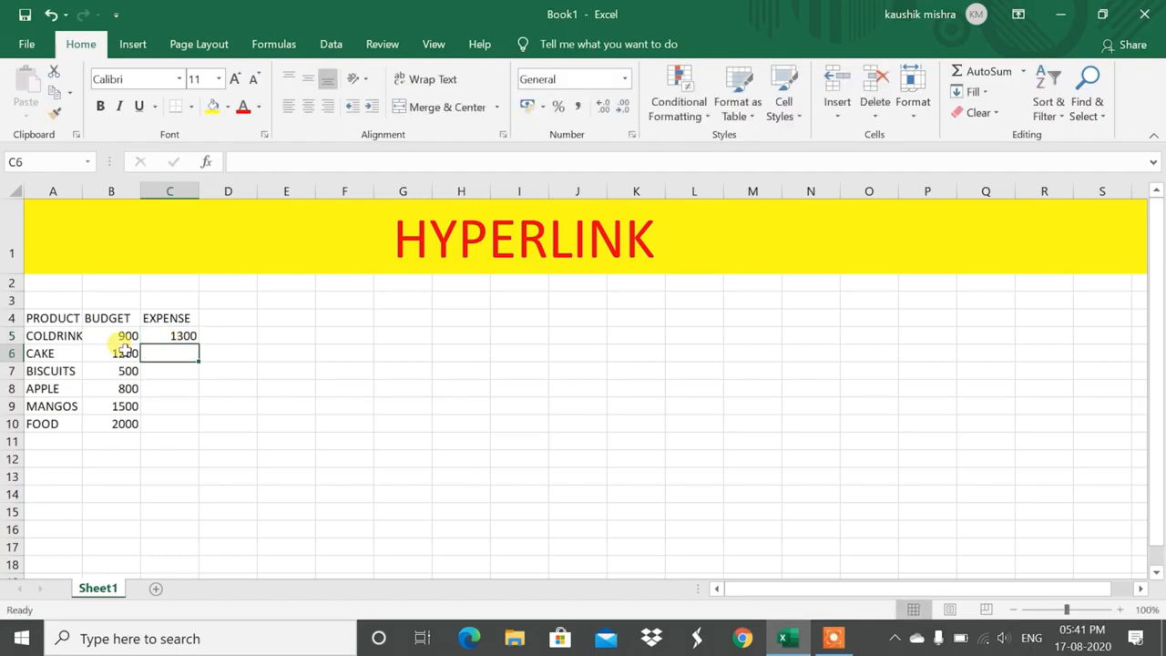
text(1500)
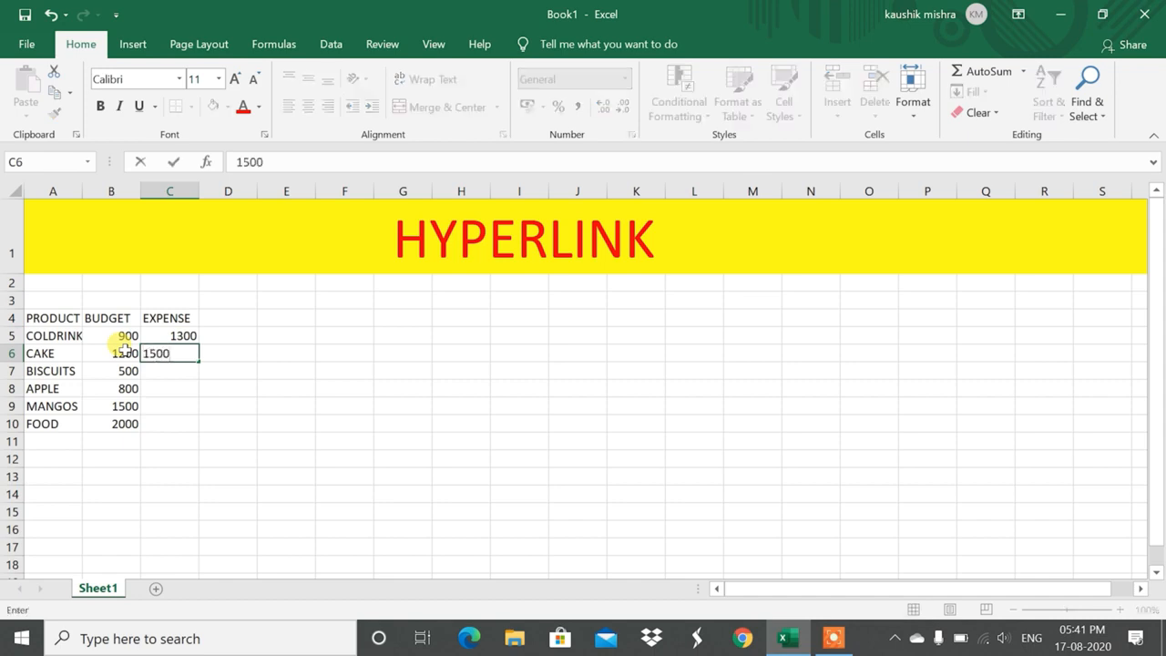
key(Return)
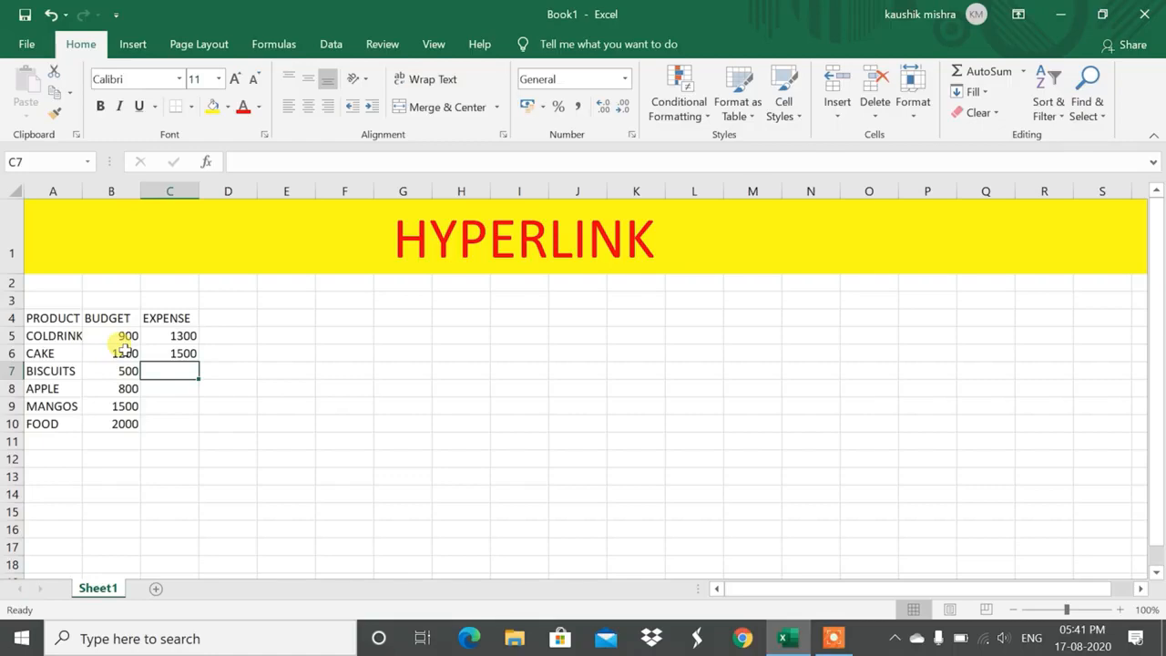
text(800)
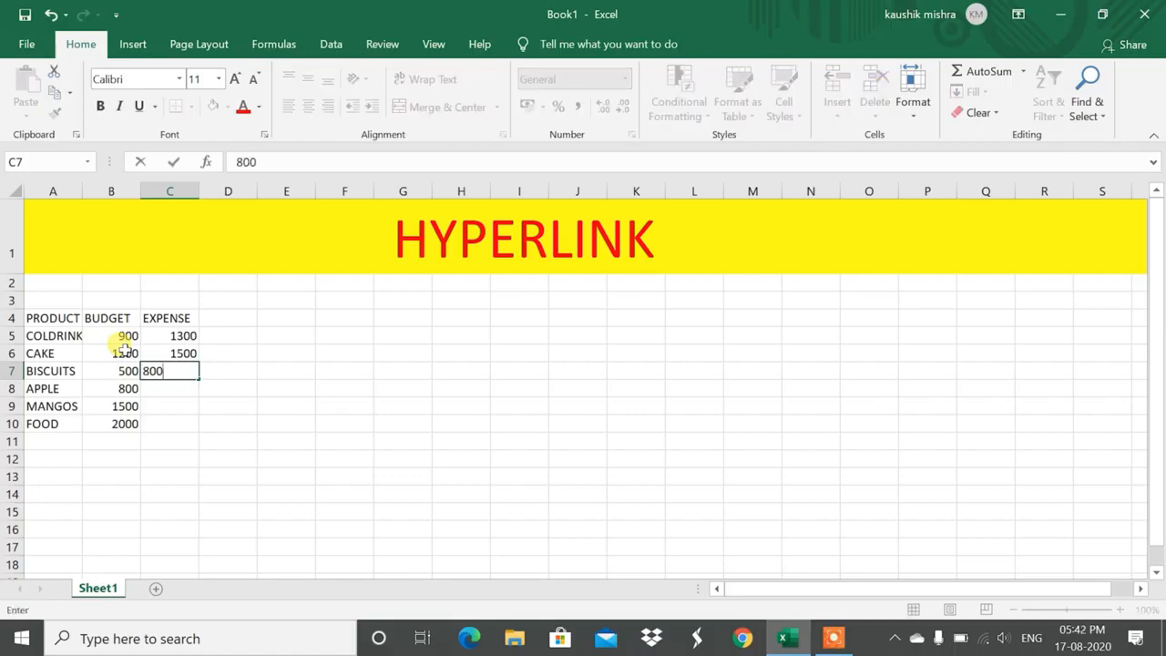
key(Return)
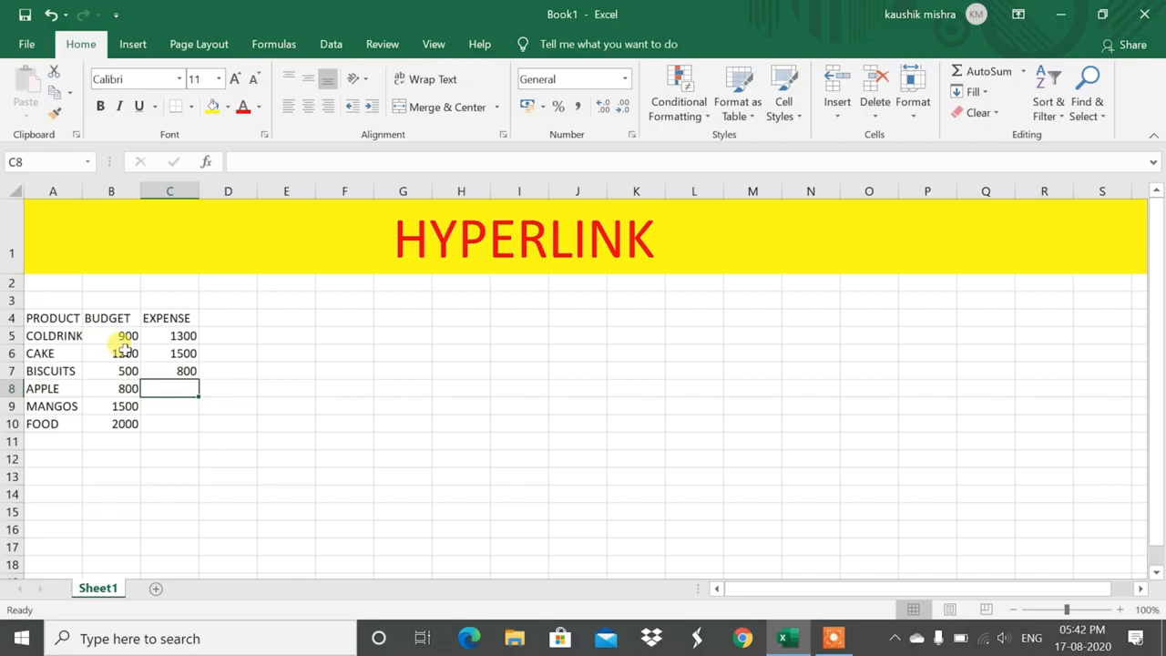
- Enter the expenses 1000 for APPLE, 1800 for MANGOS and 2500 for FOOD in C8 to C10
text(100)
key(Return)
key(Up)
text(1==)
key(BackSpace)
key(BackSpace)
key(BackSpace)
text(1000)
key(Return)
text(1800)
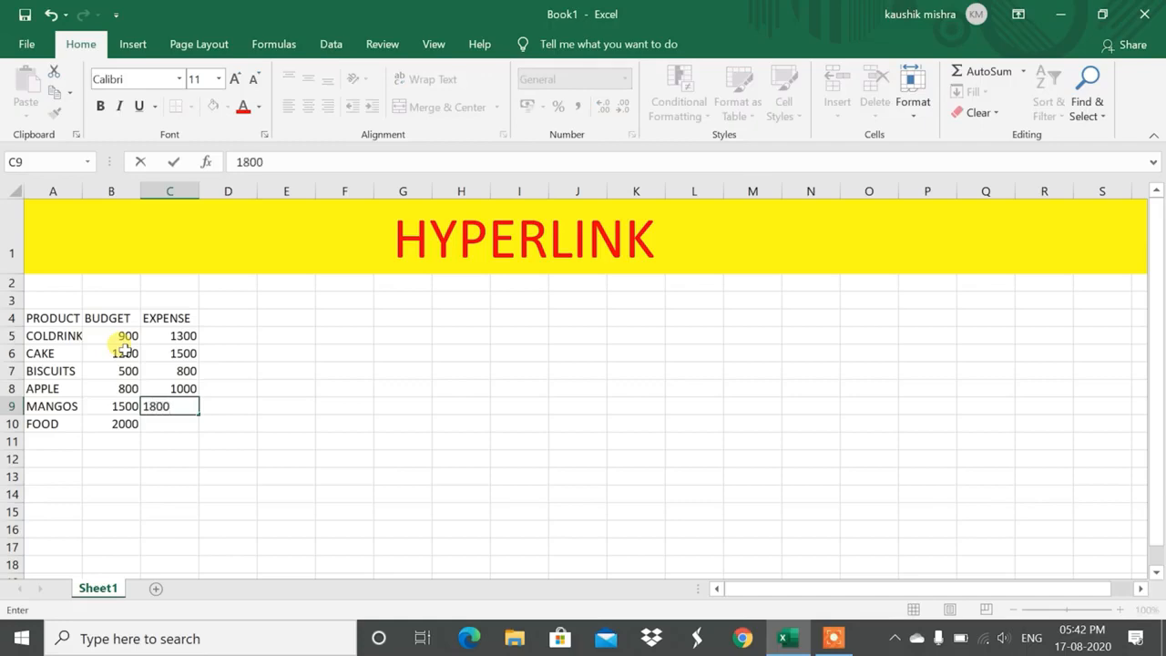
key(Return)
text(2500)
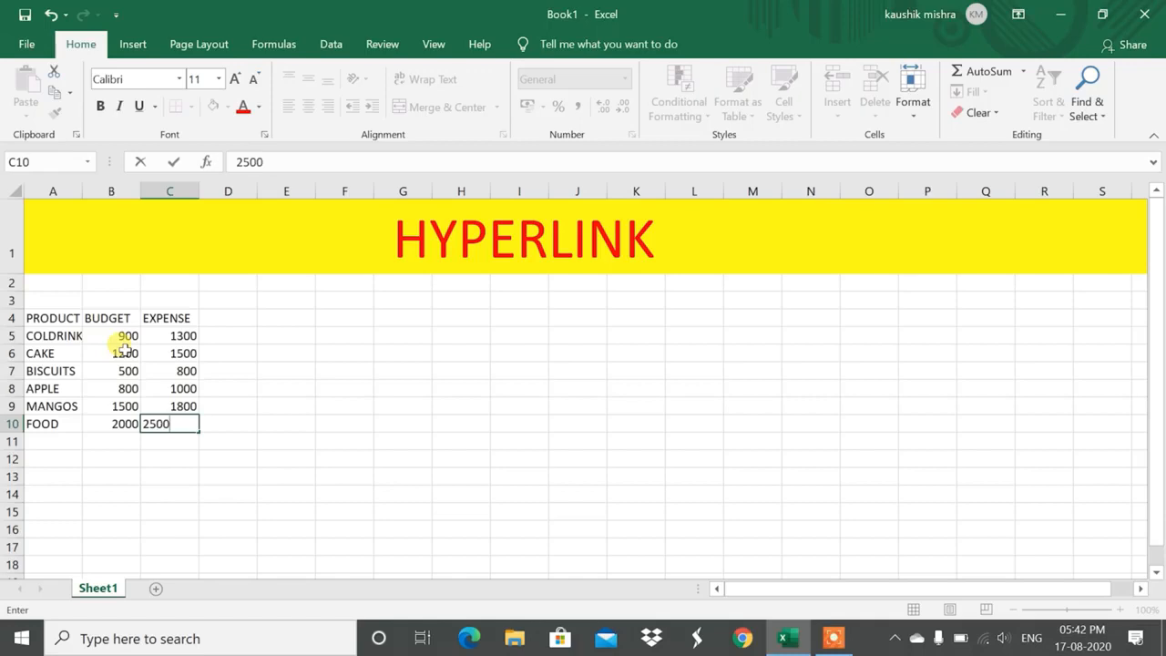
key(Return)
key(Up)
key(Up)
key(Up)
key(Up)
key(Up)
key(Up)
key(Up)
key(Left)
key(Left)
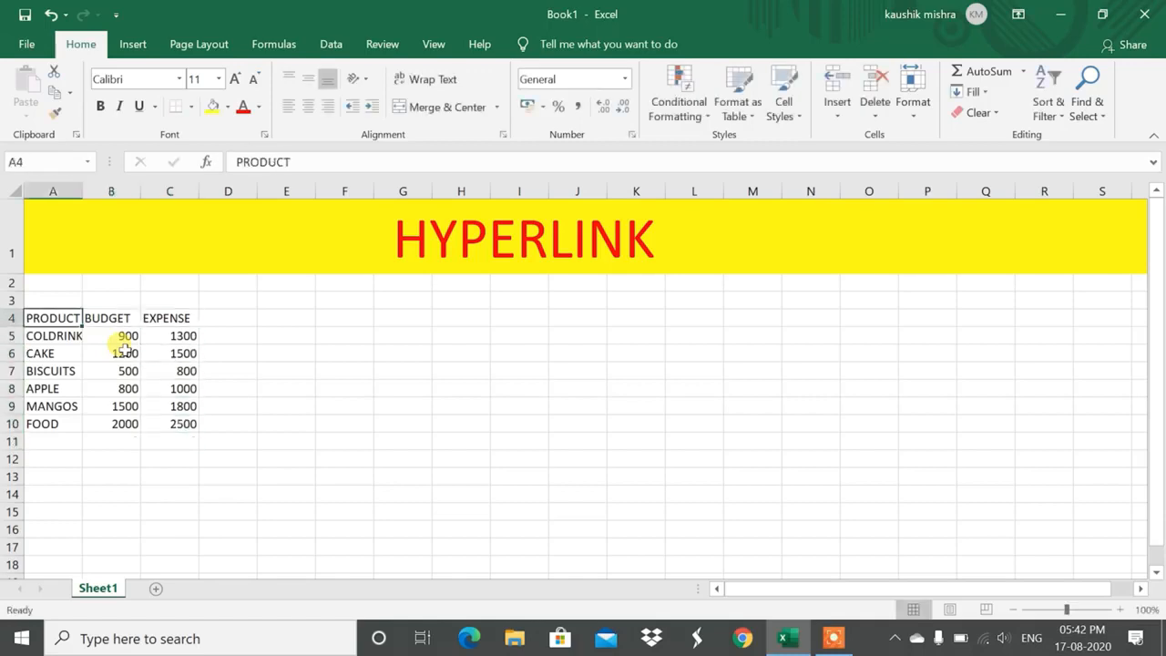
key(Right)
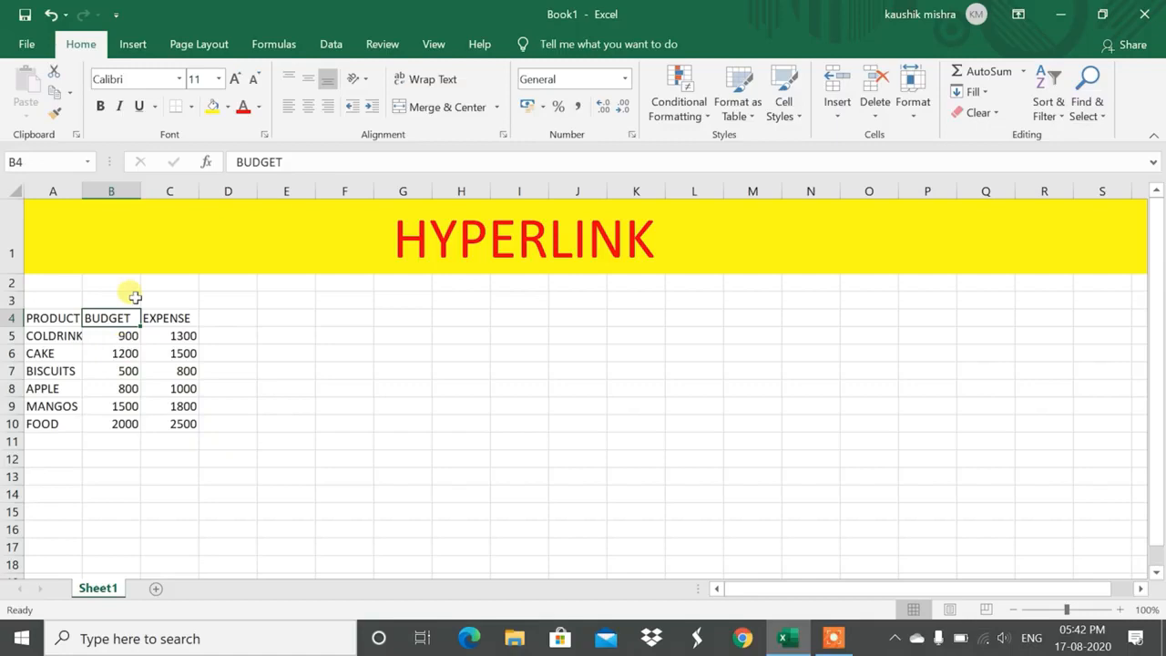
- Rename the worksheet Sheet1 as MASTER SHEET
right_click(107, 587)
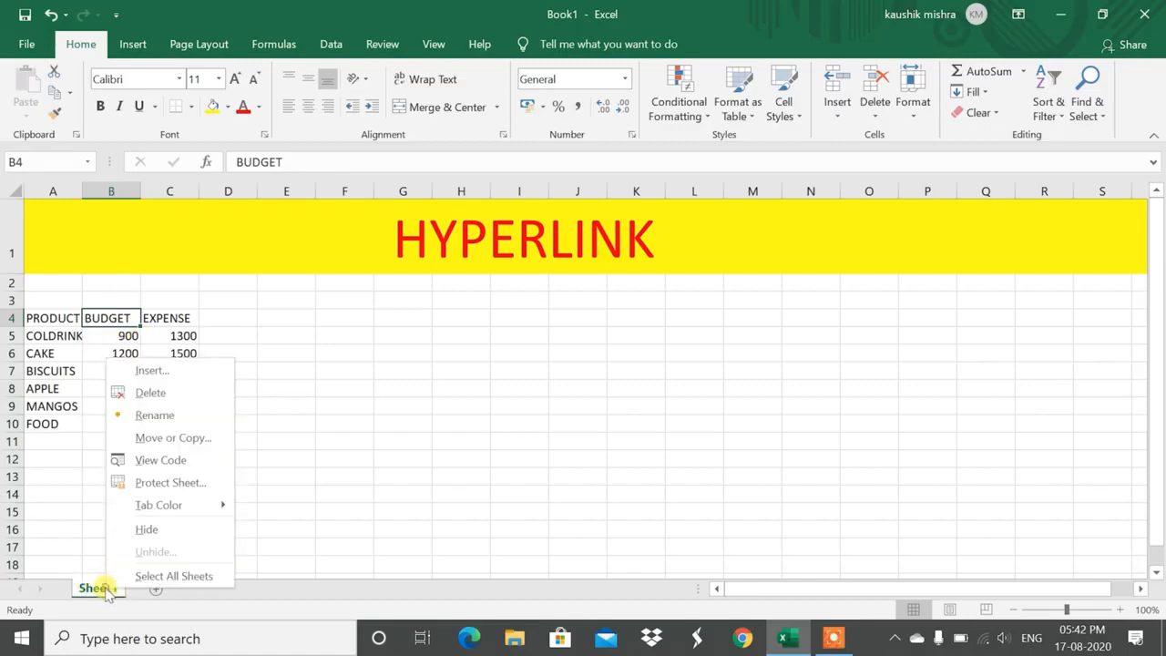
click(160, 414)
text(M)
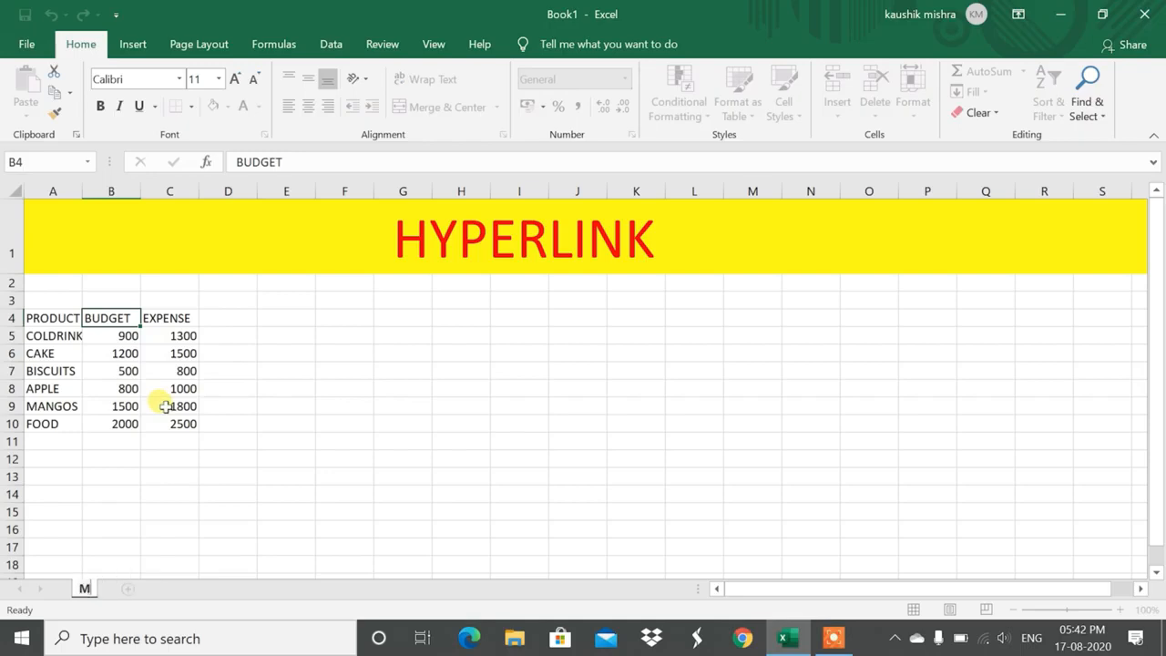
text(ASTER SHEET)
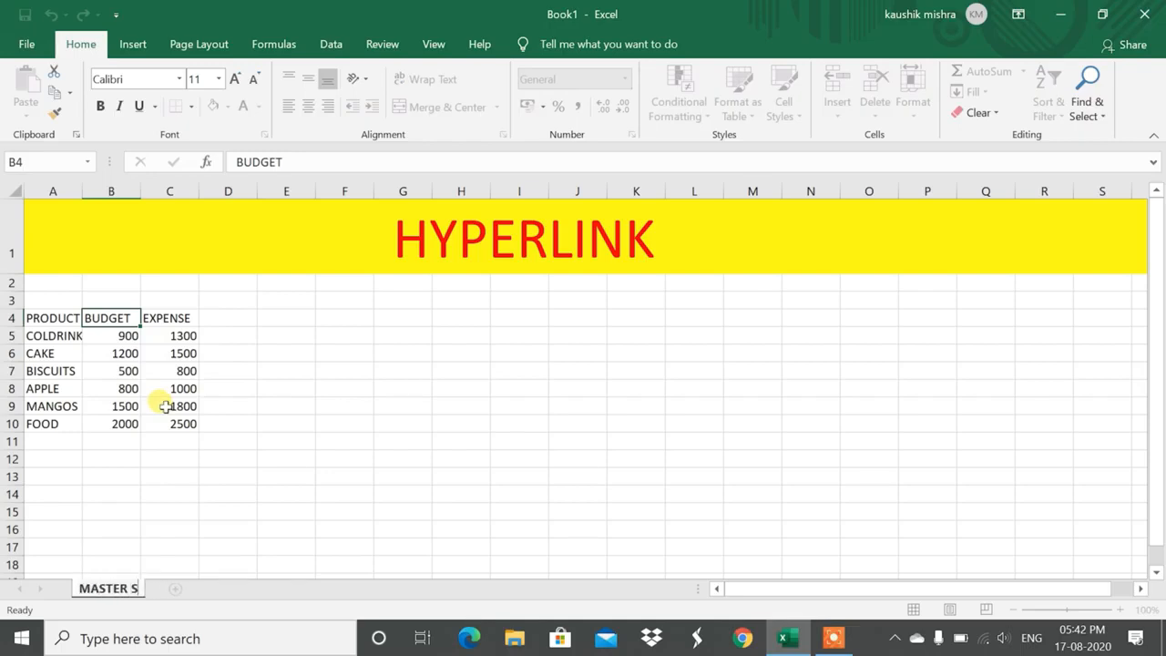
key(Return)
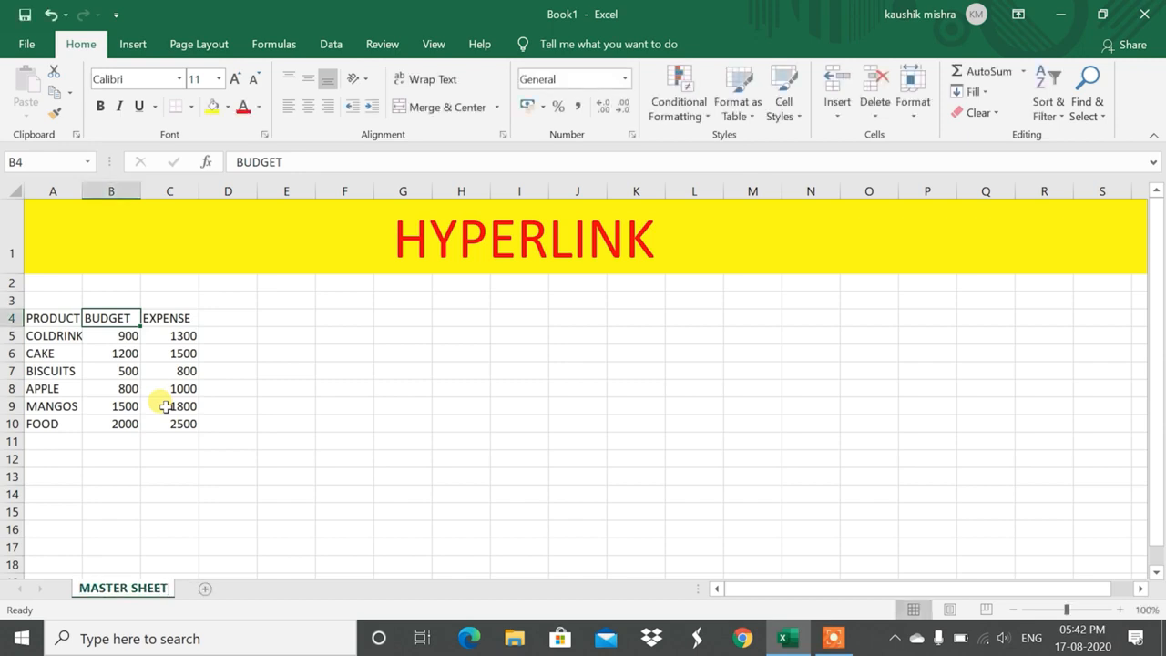
- Add a second worksheet and name it DASHBOARD
click(203, 593)
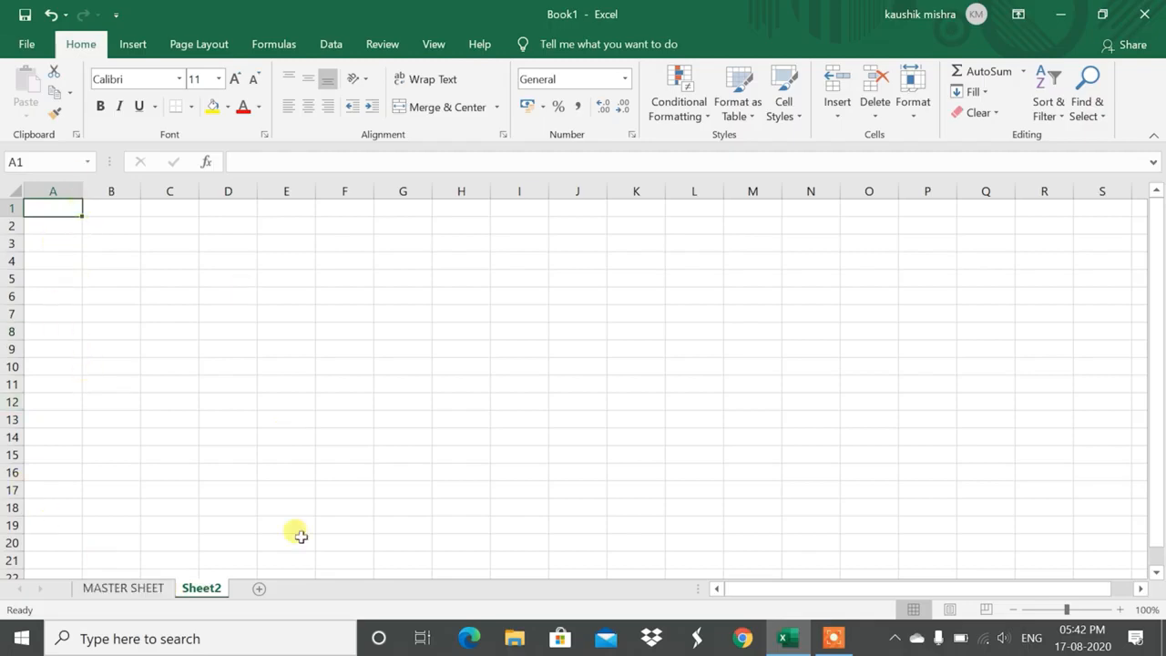
right_click(191, 588)
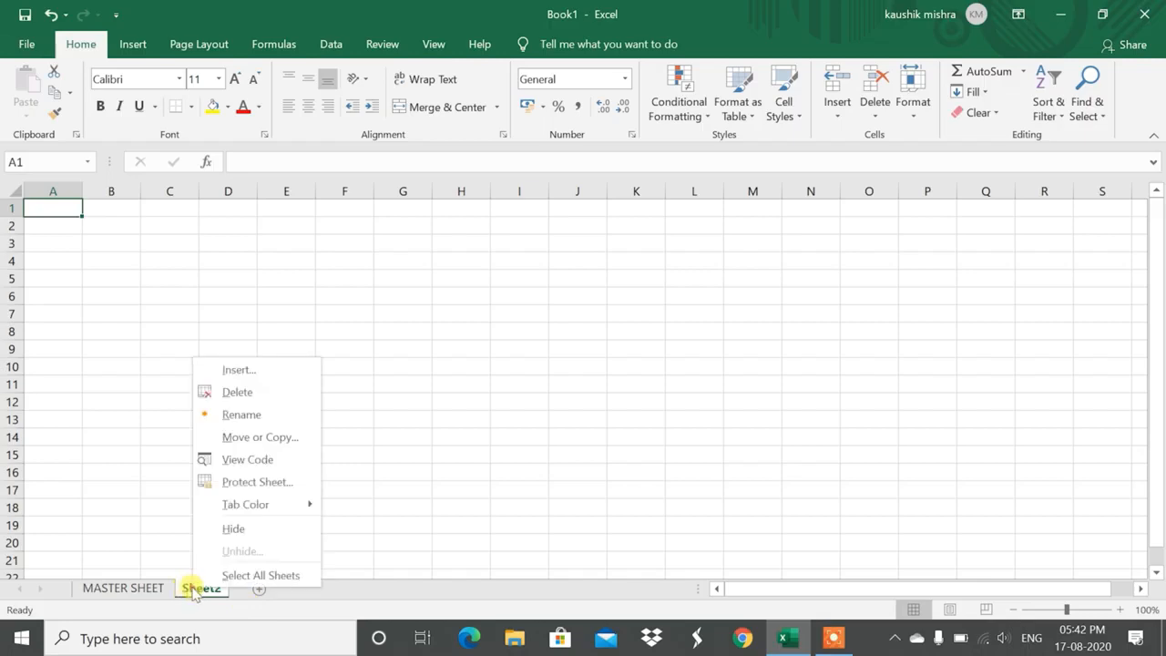
click(243, 416)
text(DASJ)
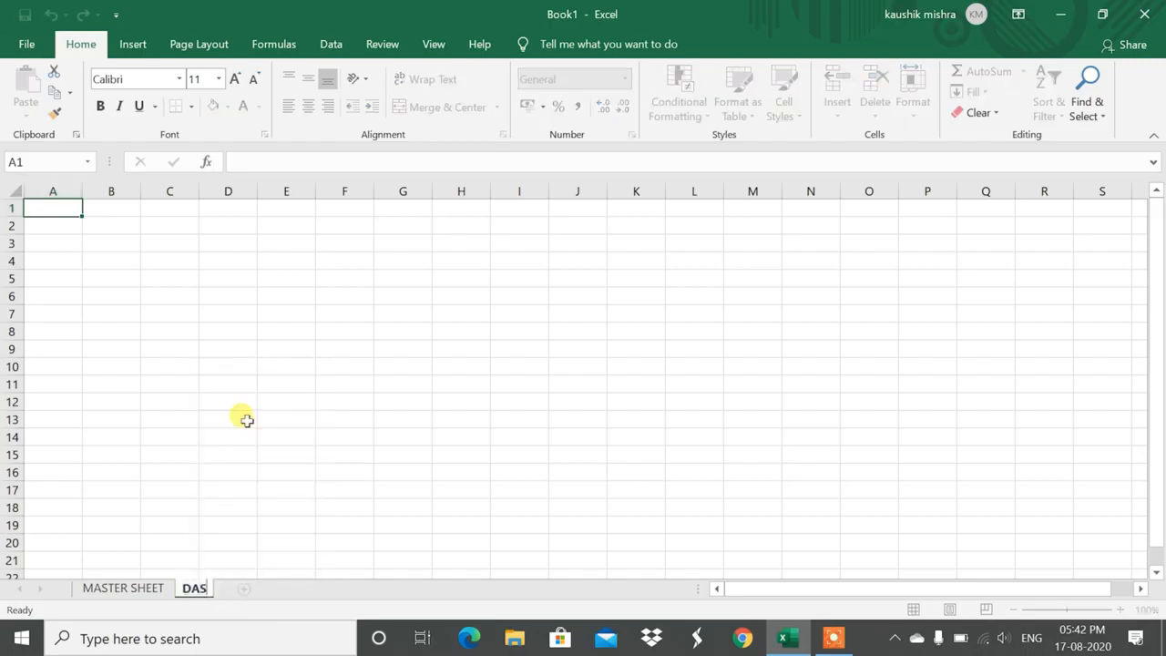
key(BackSpace)
text(HBOARD)
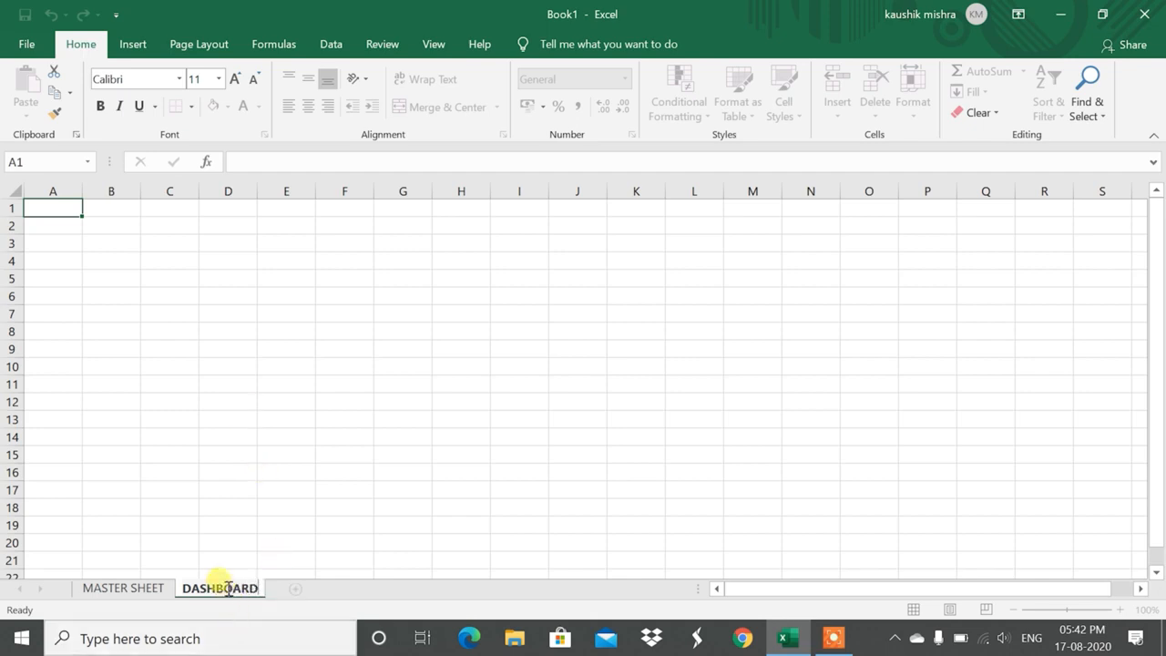
click(202, 507)
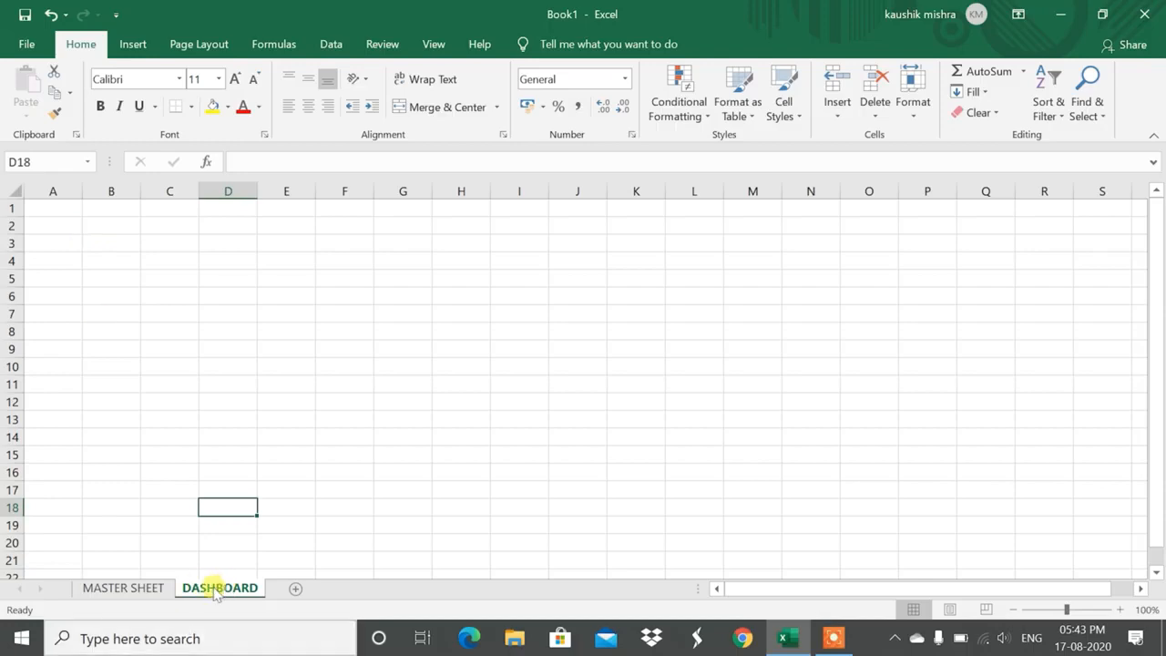
- Enter the title DASHBOARD in A1 of the DASHBOARD worksheet
click(48, 211)
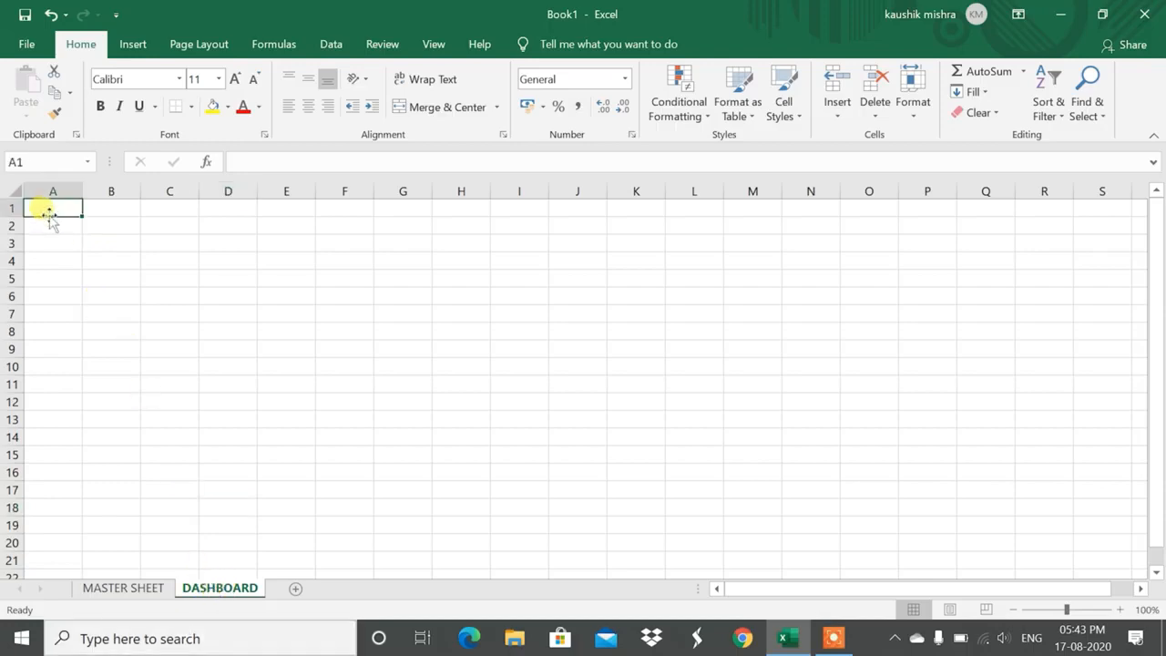
text(DA)
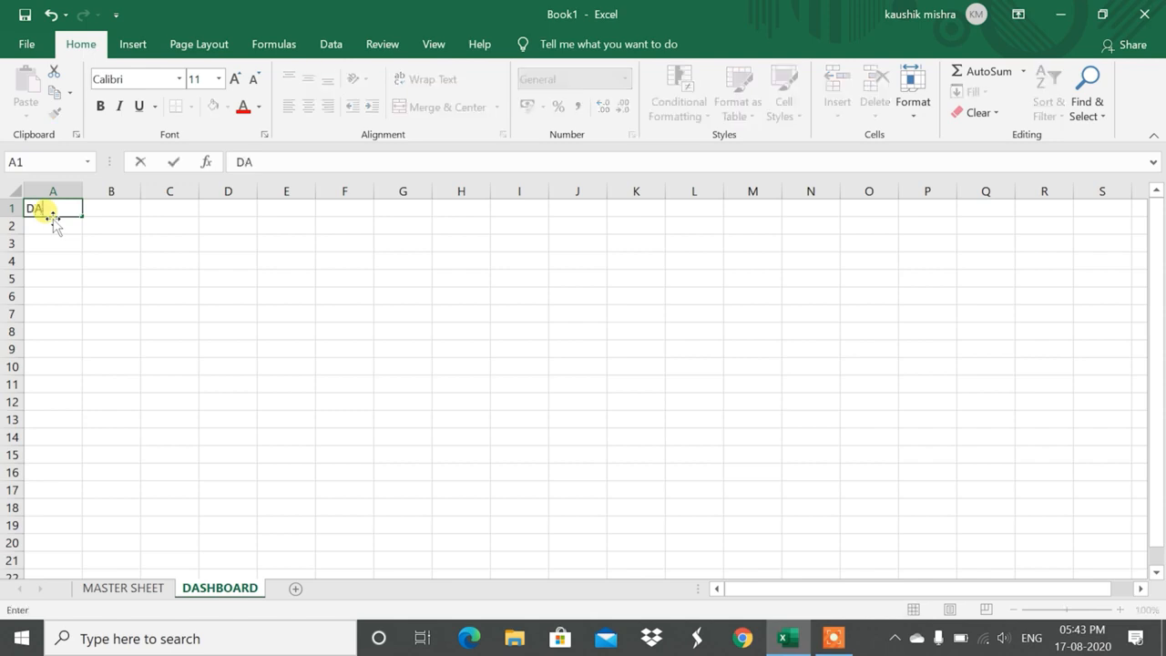
text(SHBOARD)
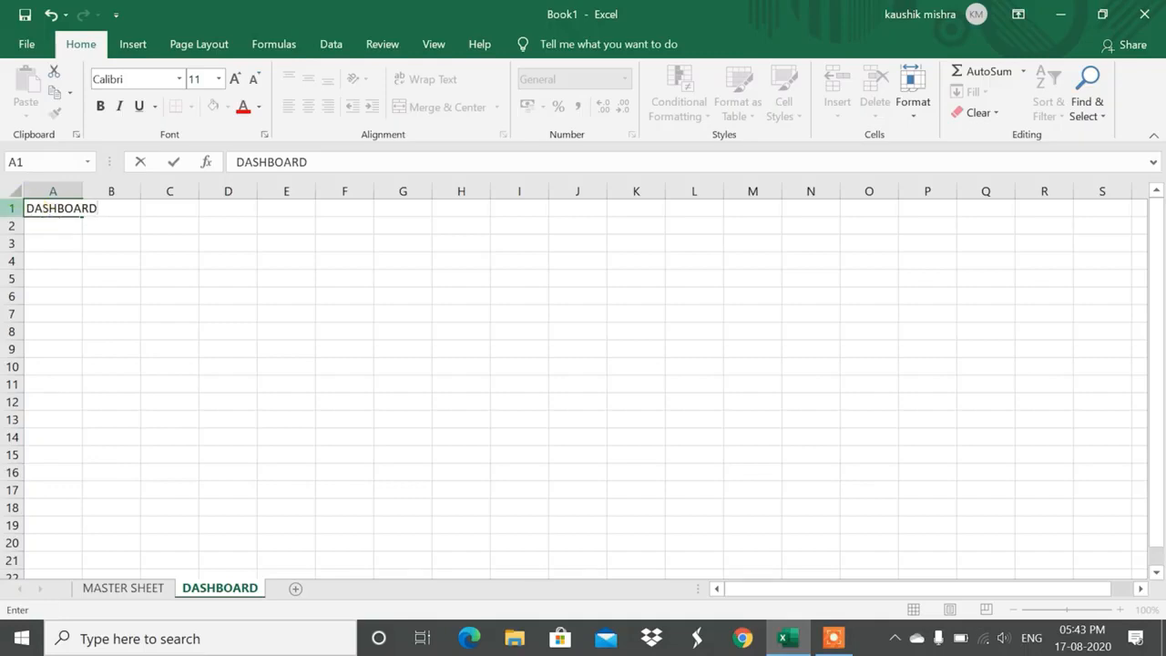
- Format the whole title row 1 with font size 28, a yellow fill and red text
click(12, 207)
click(235, 79)
click(235, 80)
click(236, 80)
click(236, 80)
click(236, 81)
click(235, 79)
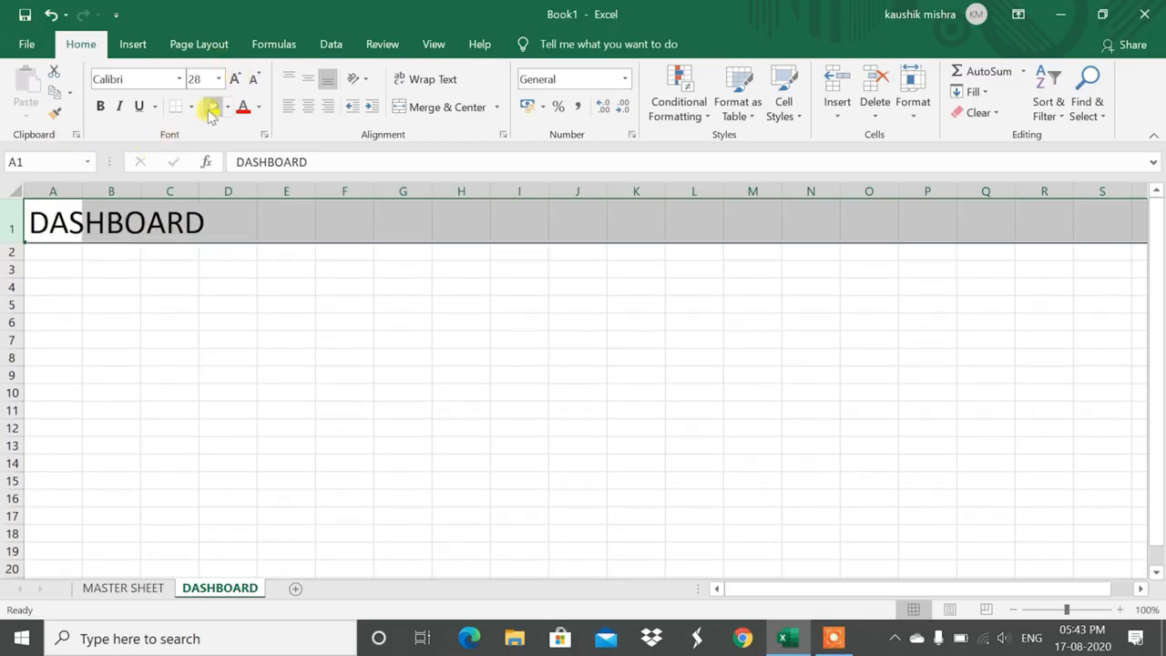
click(211, 106)
click(242, 106)
- Shift the DASHBOARD title towards the middle of its row with leading spaces and make row 1 bold
double_click(34, 219)
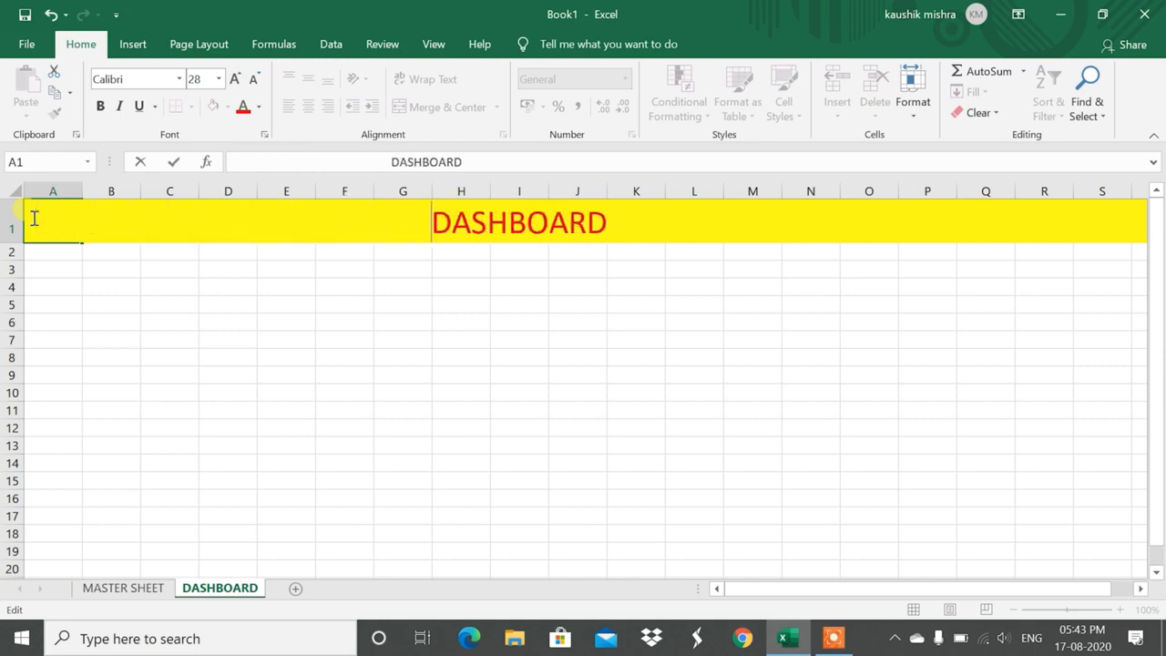
click(73, 301)
click(12, 228)
click(101, 106)
click(170, 410)
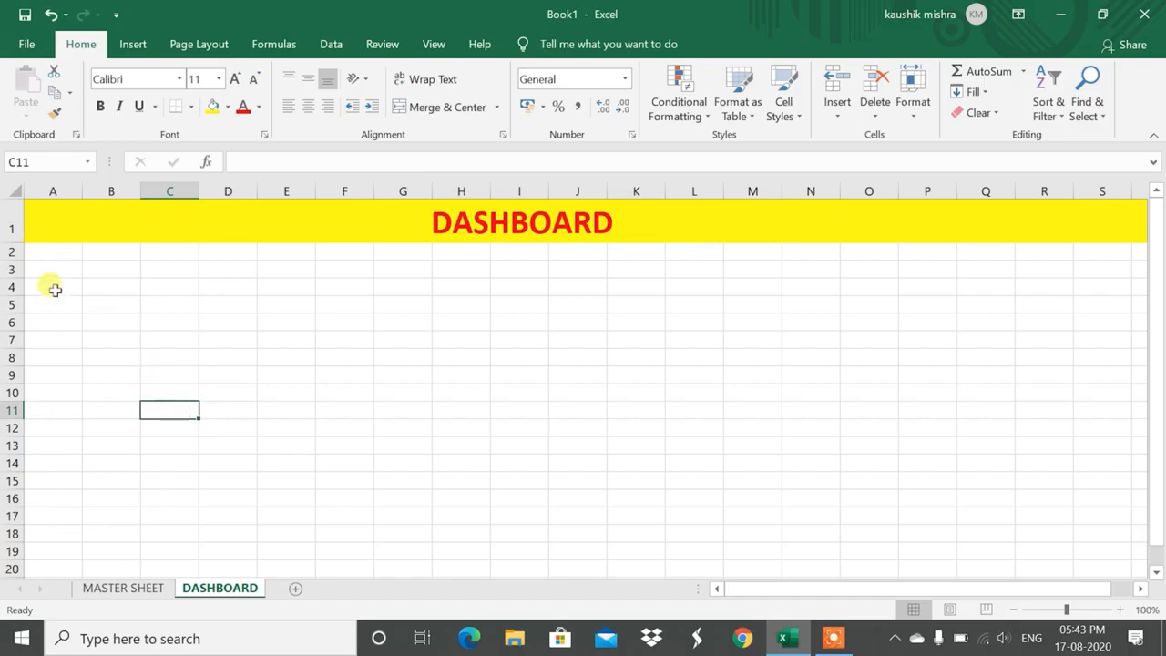
- On MASTER SHEET, total the budget column in B11 with a SUM of B5:B10
click(146, 590)
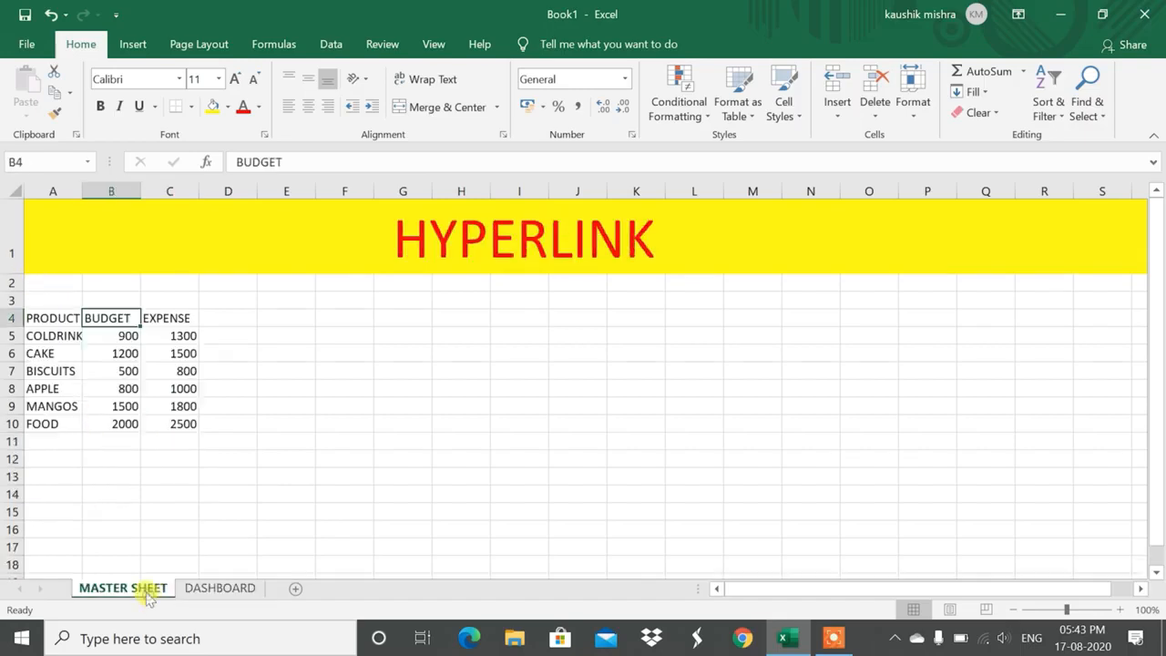
drag(113, 335, 174, 425)
click(137, 443)
click(157, 443)
click(117, 441)
click(160, 441)
click(111, 426)
click(100, 443)
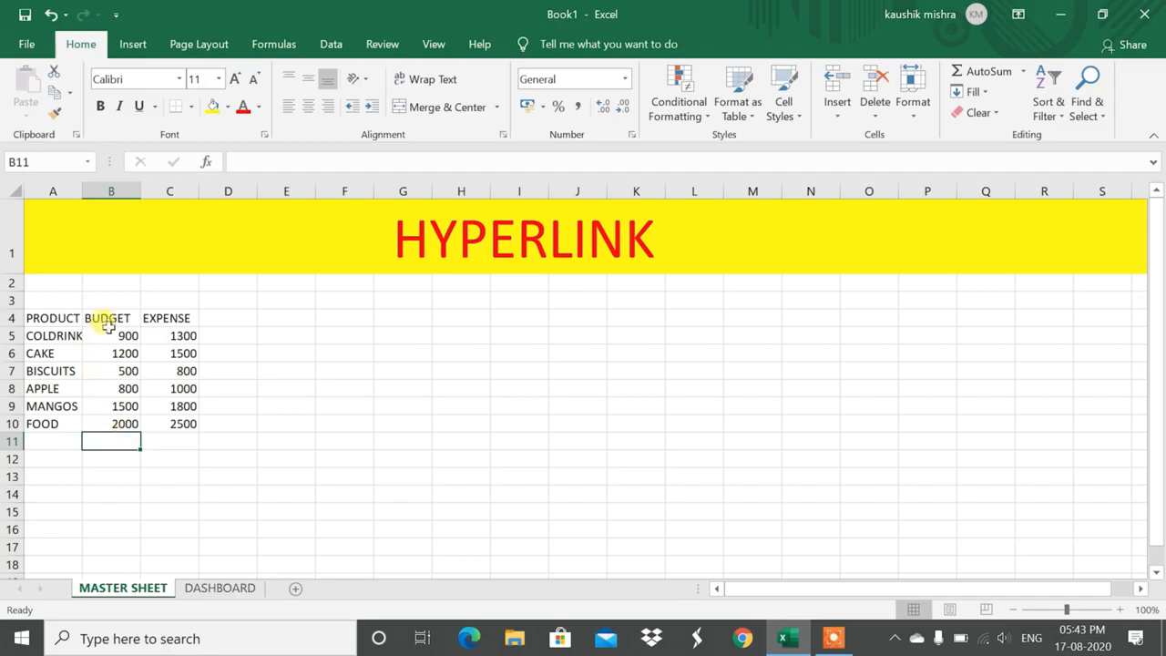
click(1024, 75)
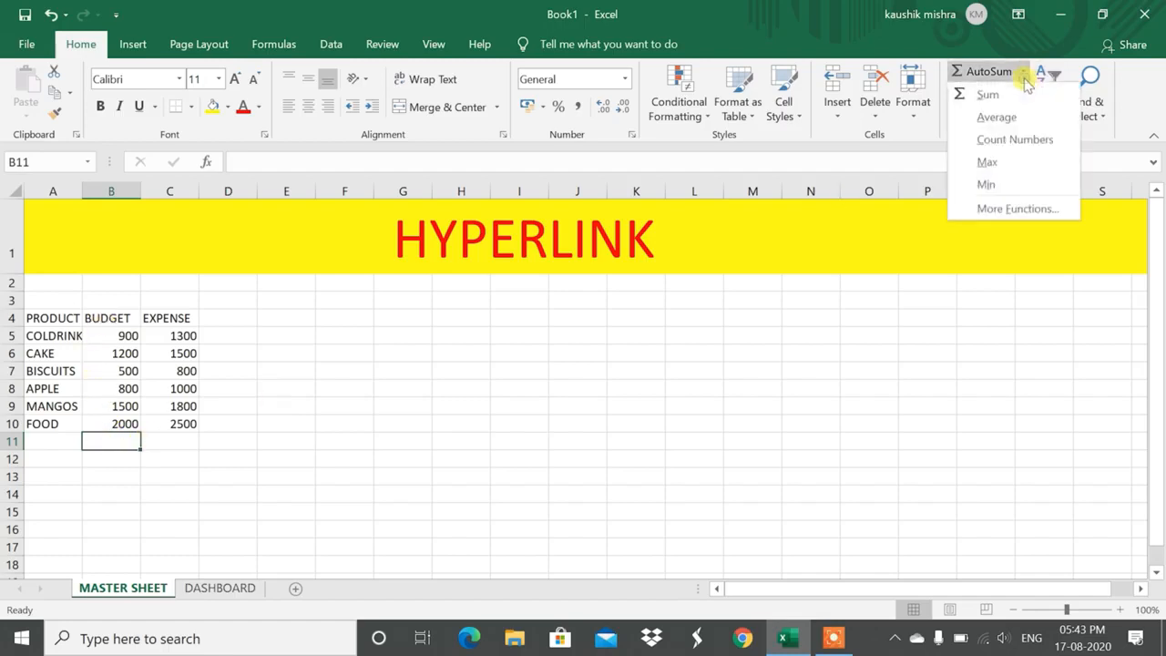
click(986, 94)
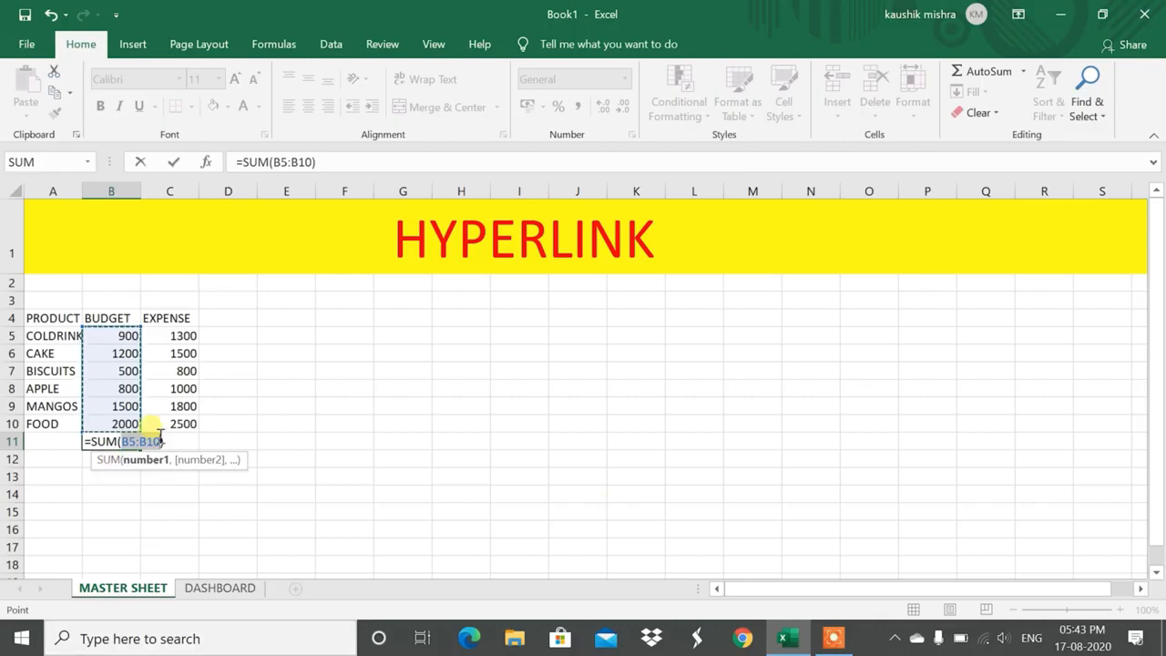
key(Return)
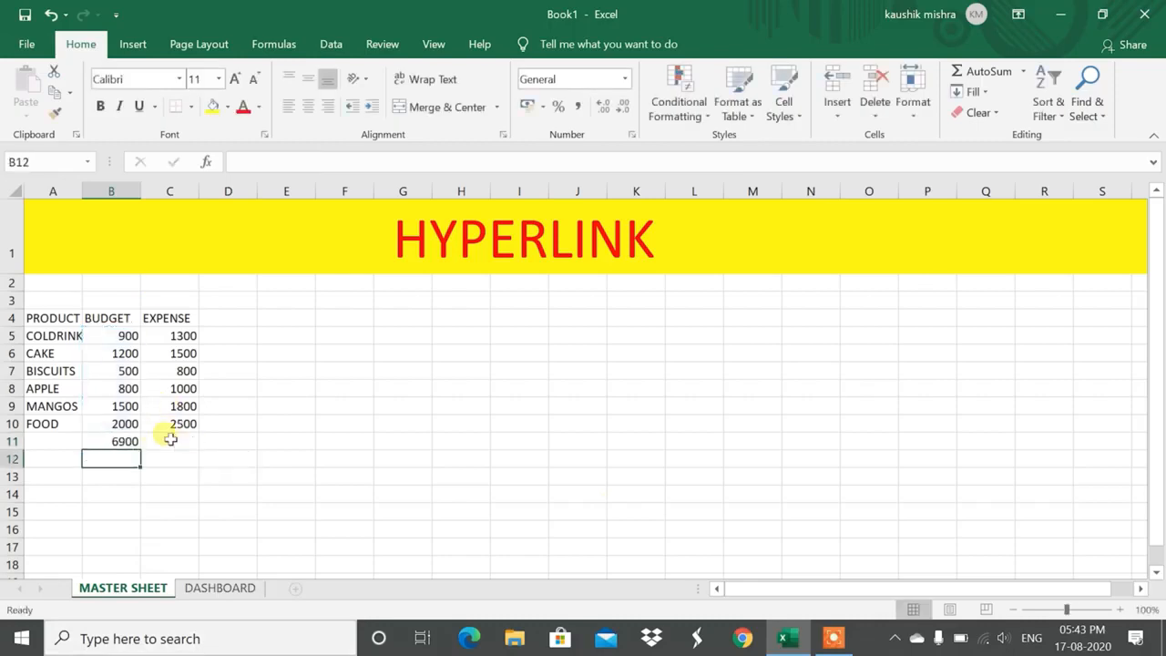
- Total the expense column in C11 with a SUM of C5:C10 and label the row TOTAL in A11
click(170, 440)
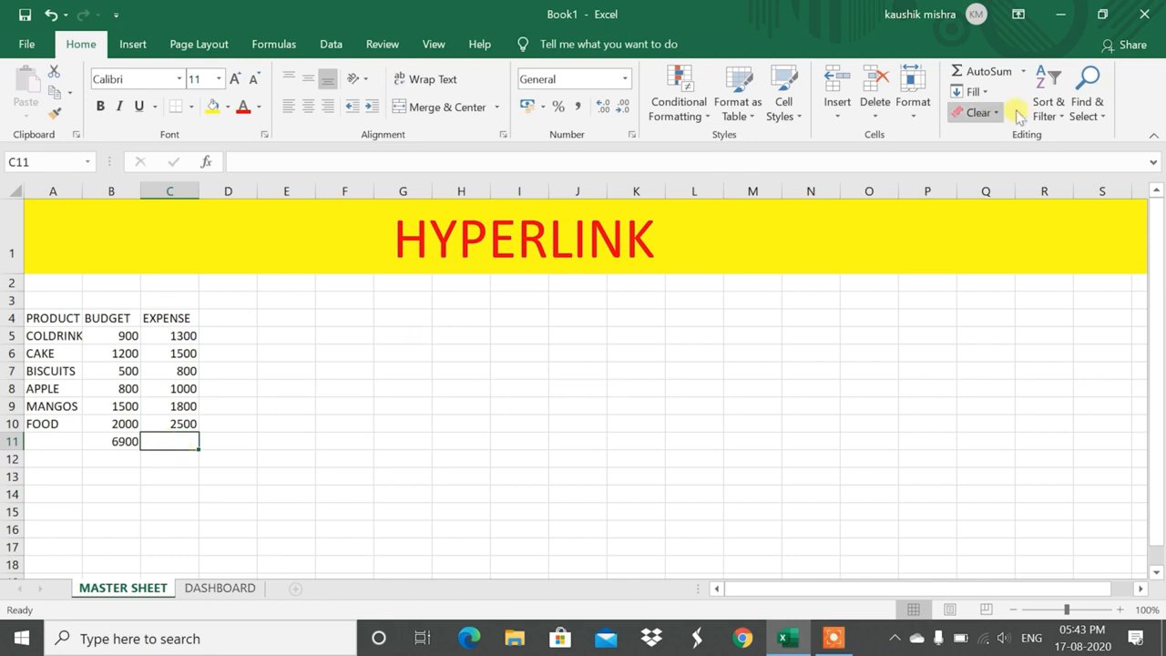
click(1023, 73)
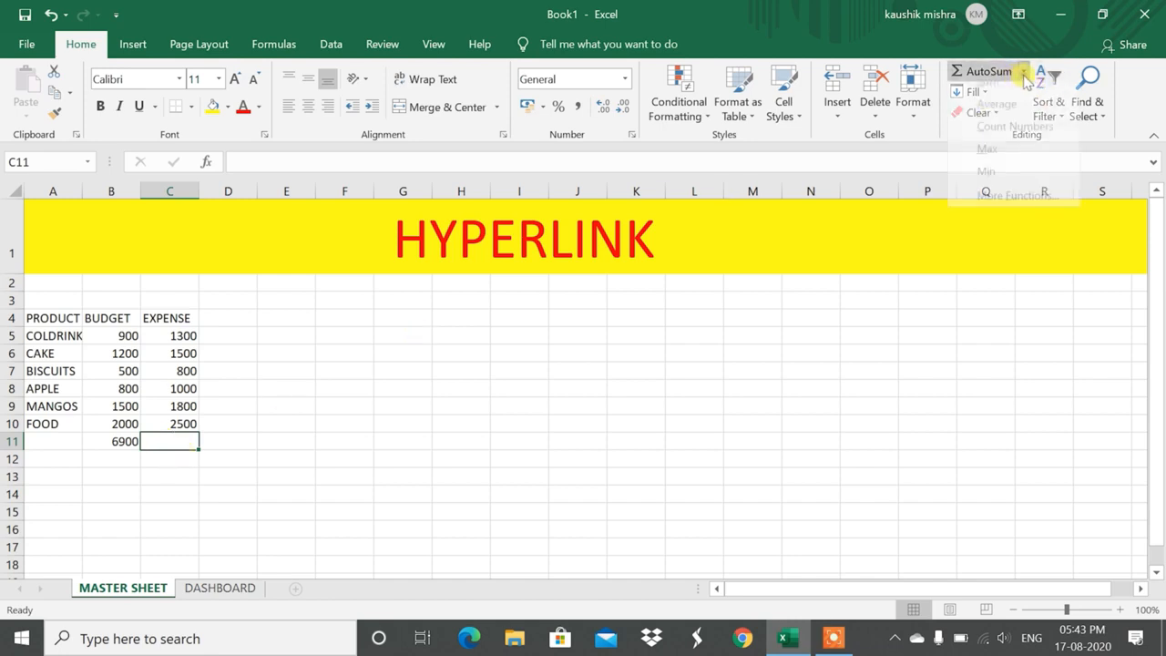
click(992, 96)
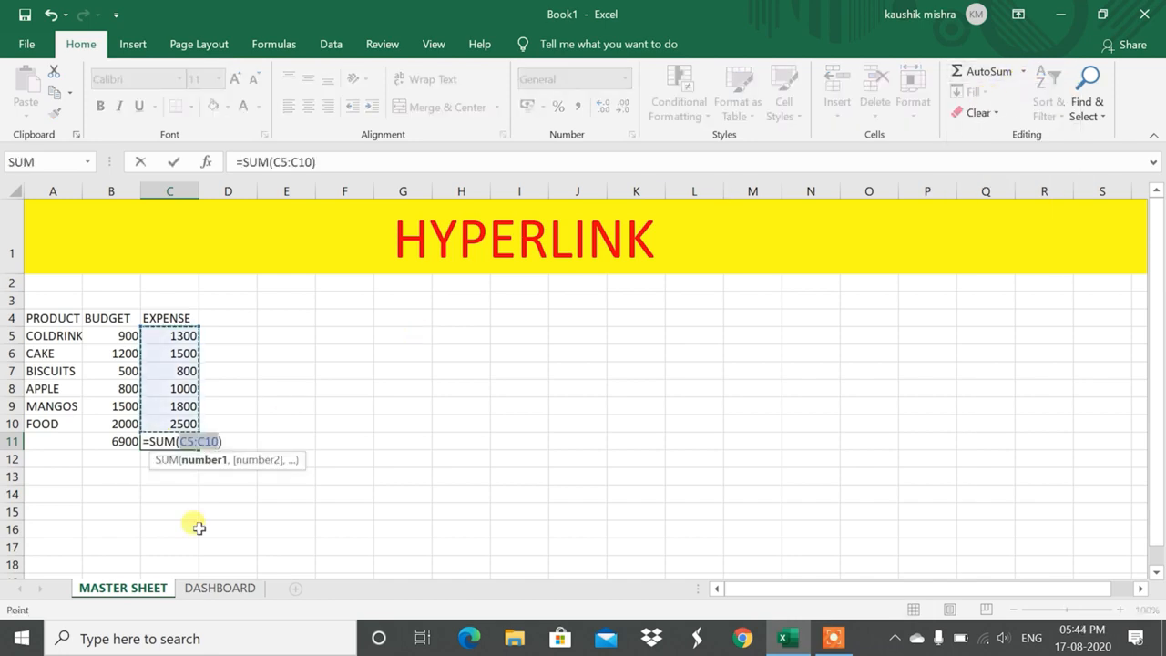
key(Return)
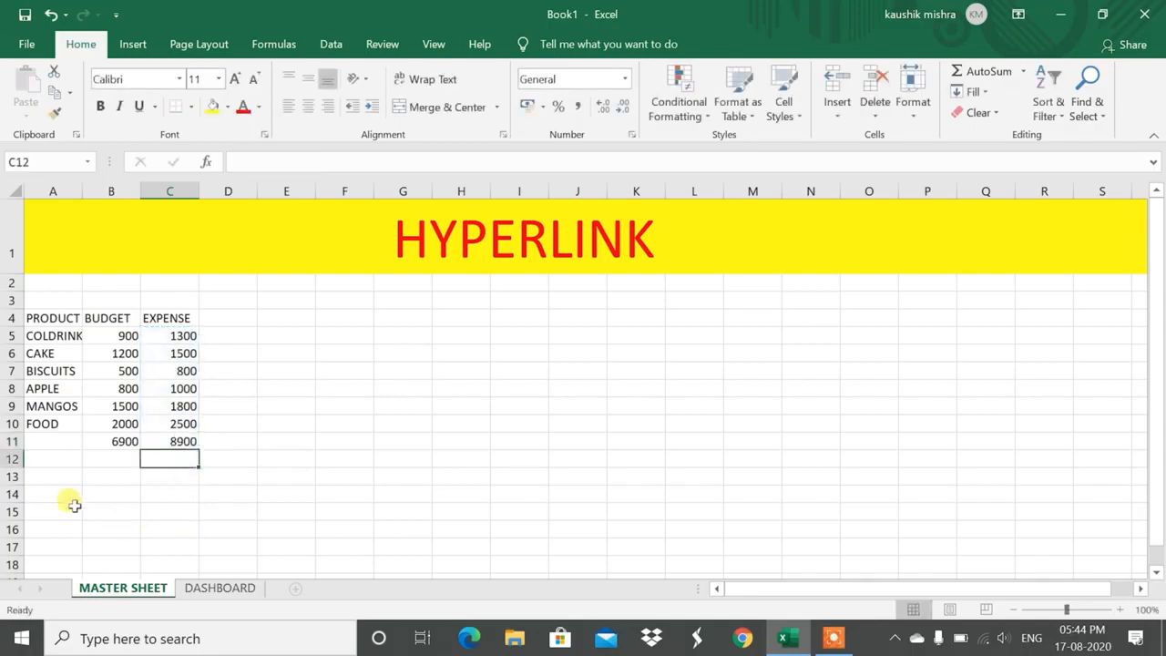
click(37, 440)
text(Y)
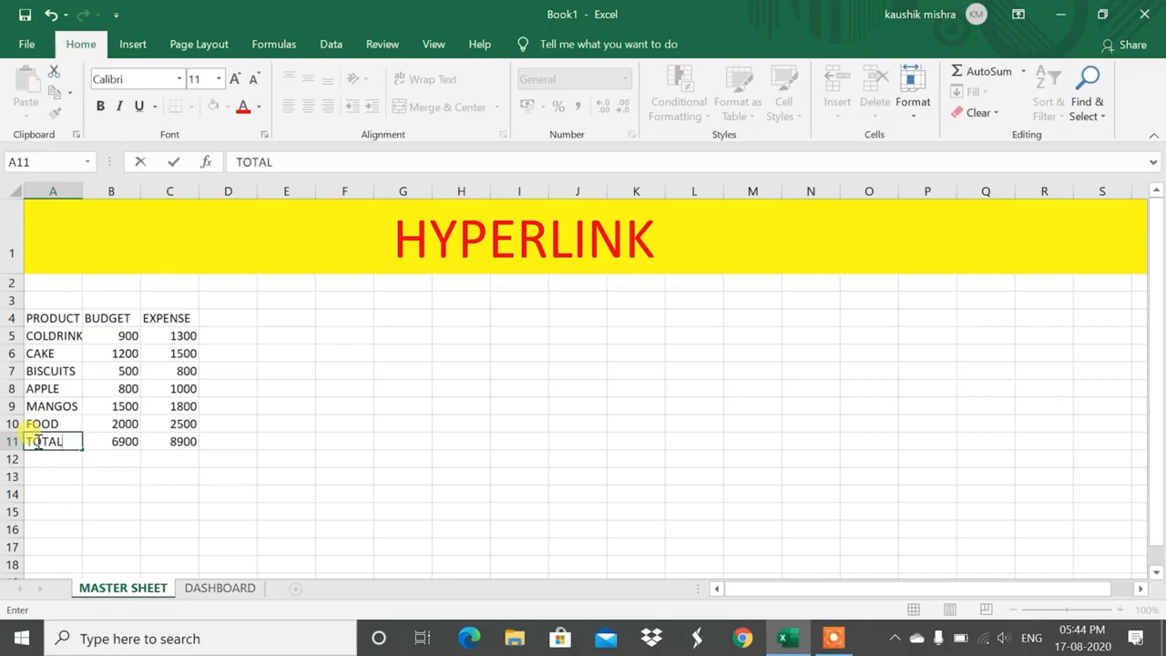
- On the DASHBOARD sheet, enter the labels BUDGET in A3 and DIFFERENCE in A4
click(164, 491)
drag(125, 441, 187, 445)
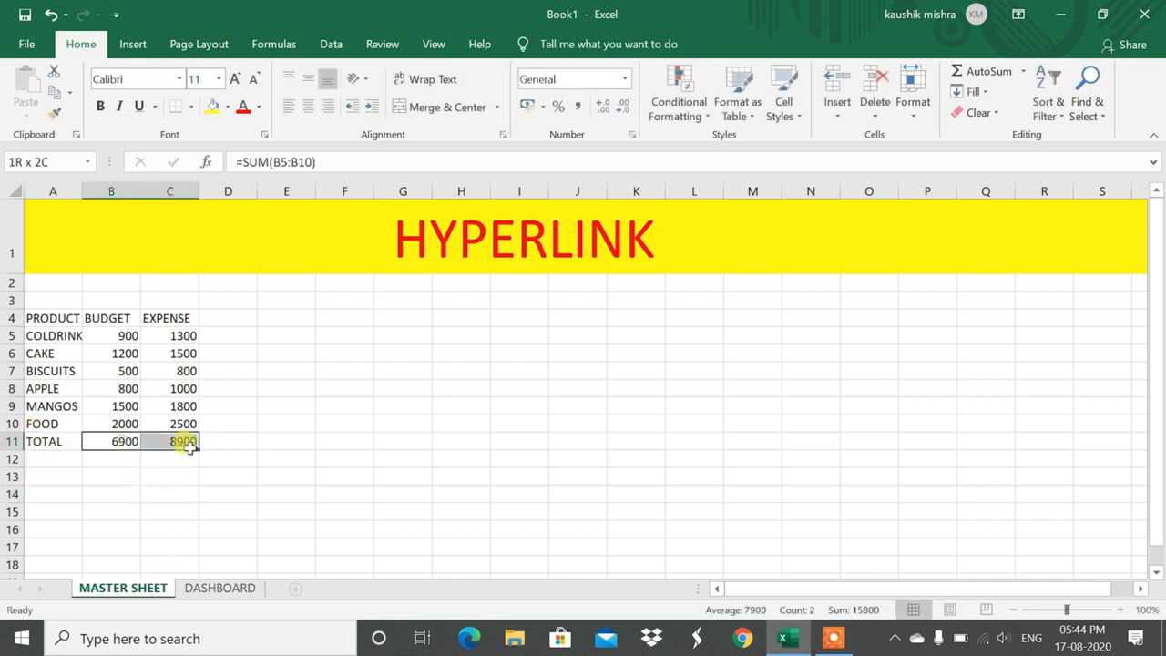
click(219, 588)
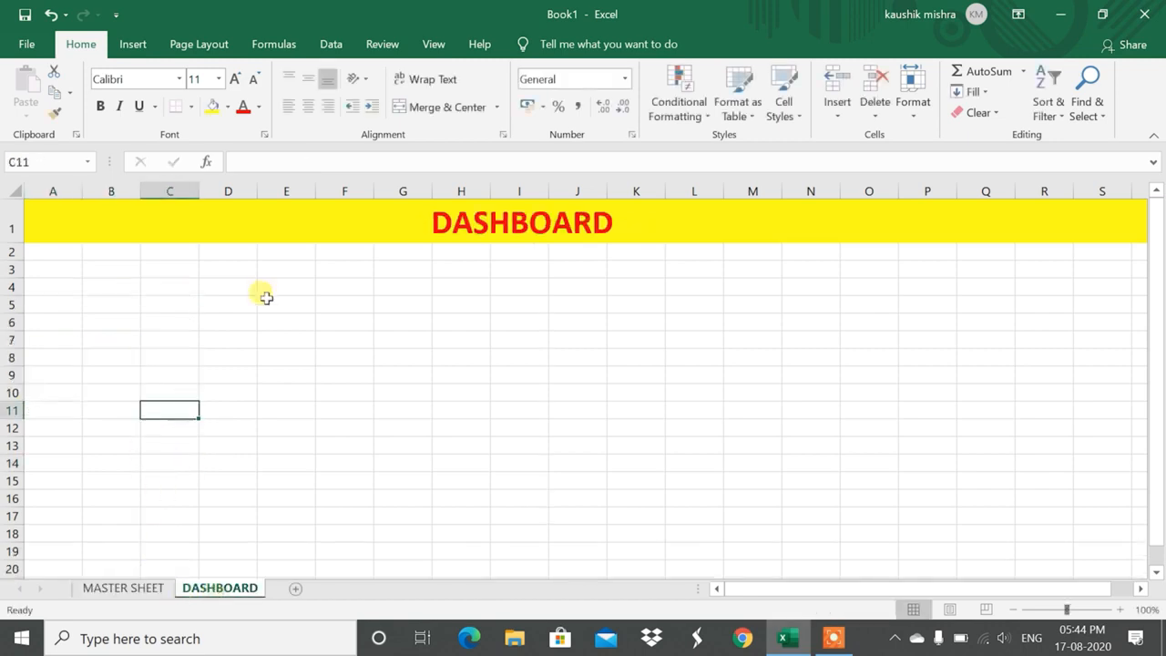
click(43, 271)
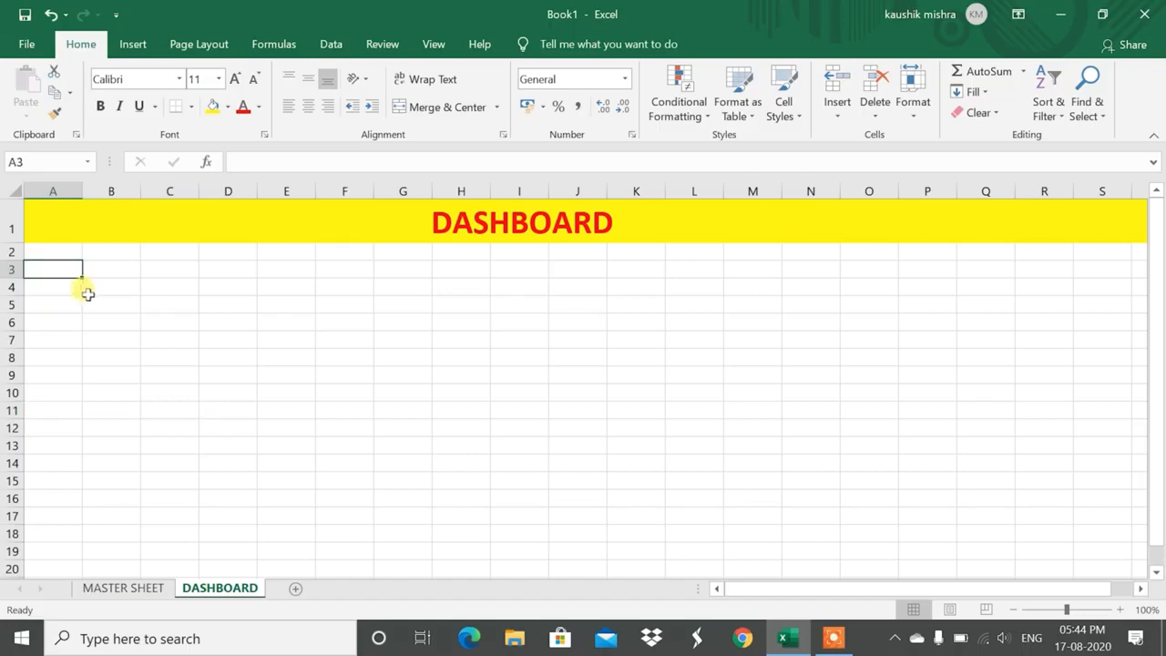
text(BUDGET)
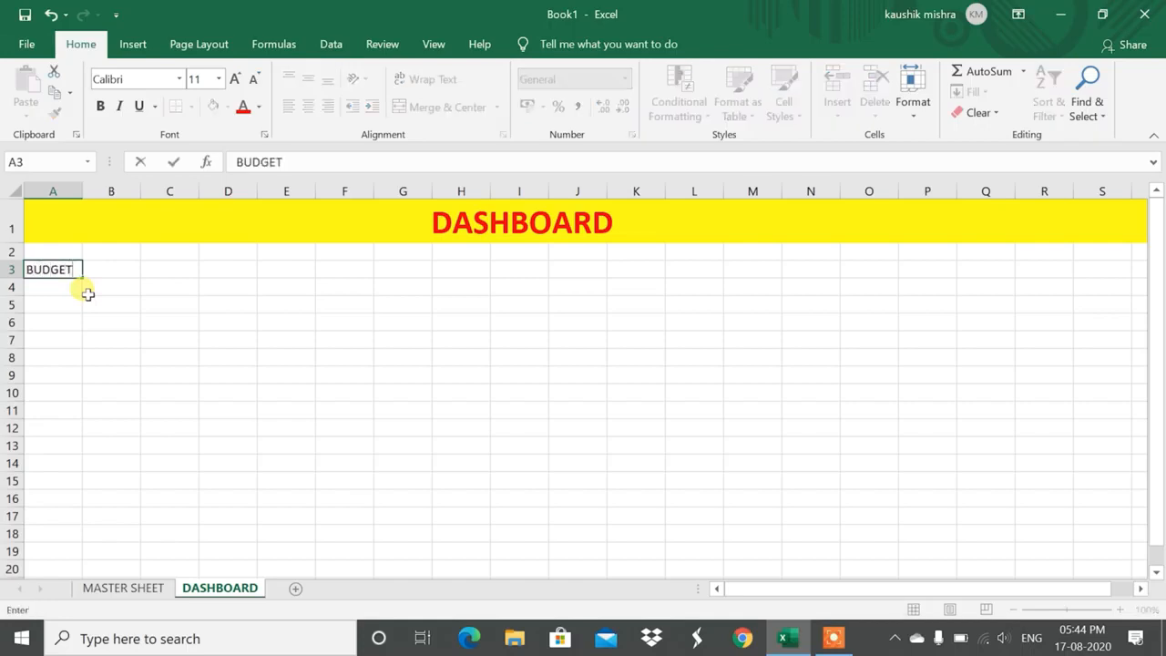
key(Return)
text(DIFFERE)
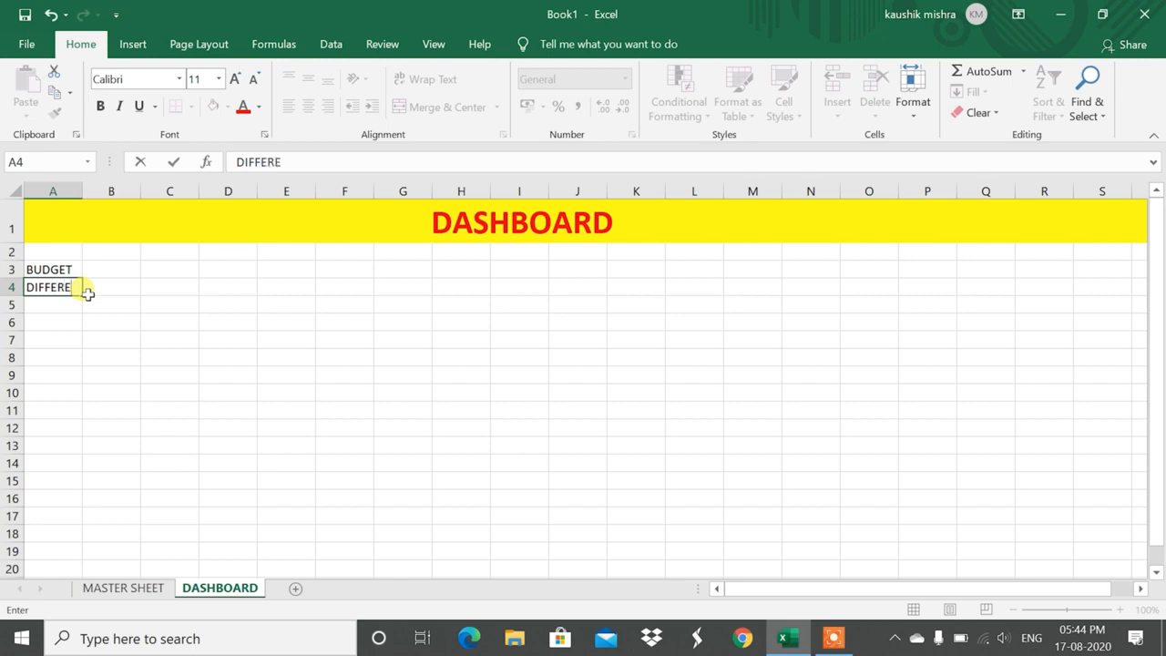
text(NCE)
key(Return)
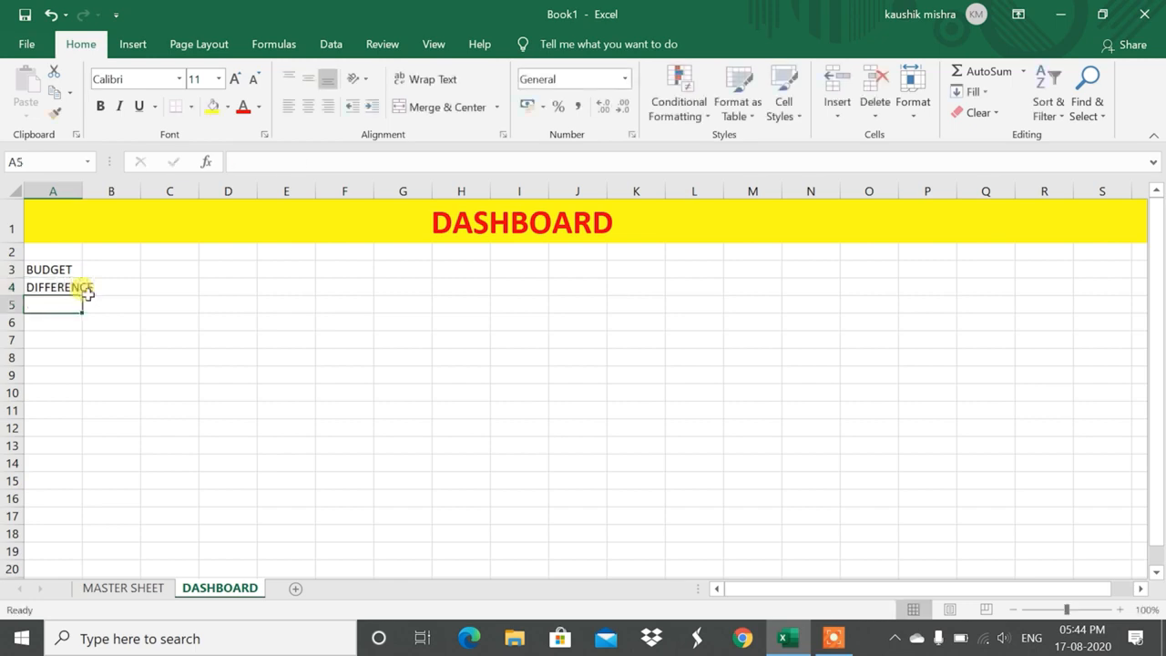
- Widen column A on DASHBOARD just enough to fit the DIFFERENCE label, without autofitting it to the long title
double_click(82, 192)
key(ctrl+z)
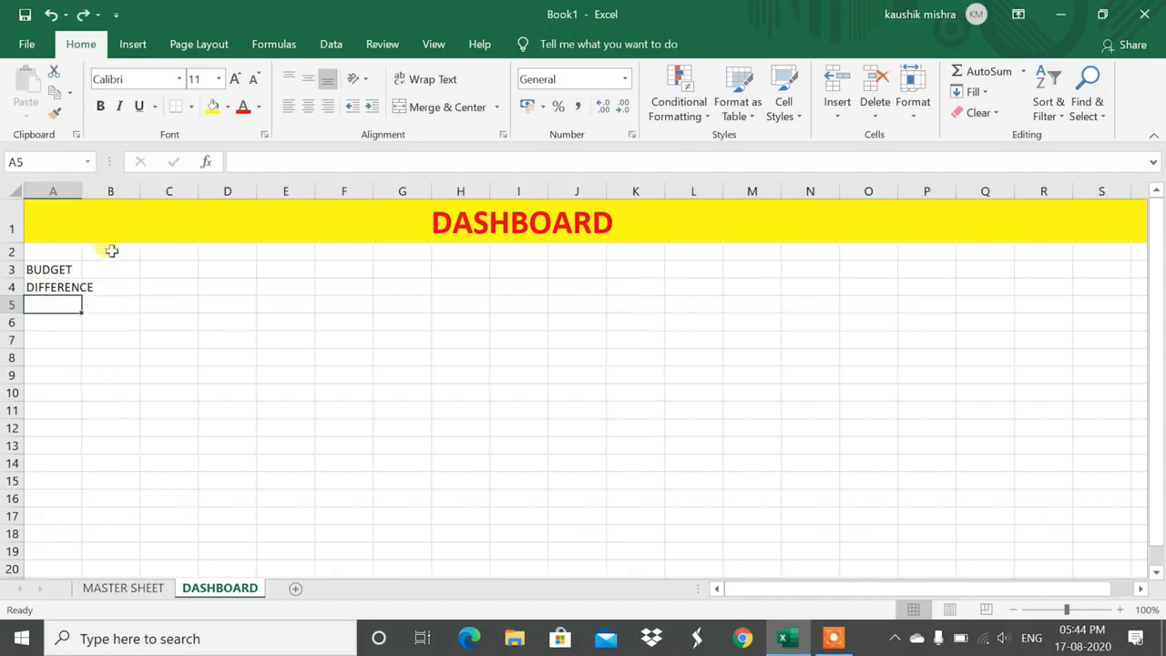
drag(82, 191, 94, 192)
- Replace the label in A4 with EXPENSE
double_click(73, 286)
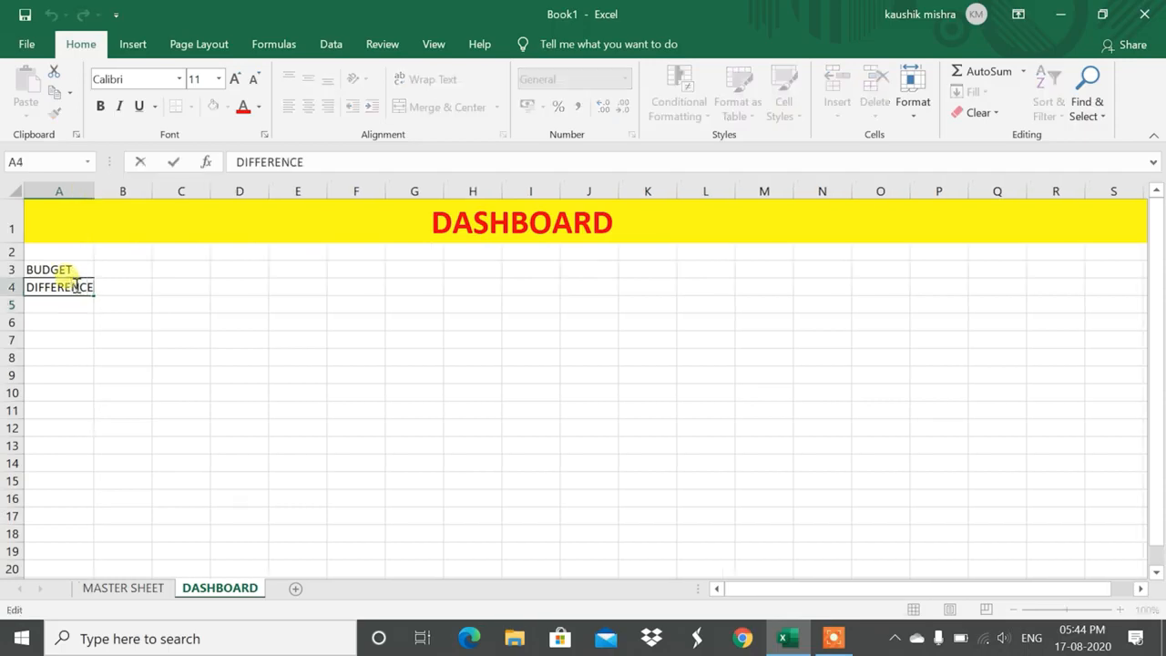
key(BackSpace)
key(BackSpace)
key(BackSpace)
key(BackSpace)
key(BackSpace)
key(BackSpace)
key(BackSpace)
key(BackSpace)
key(BackSpace)
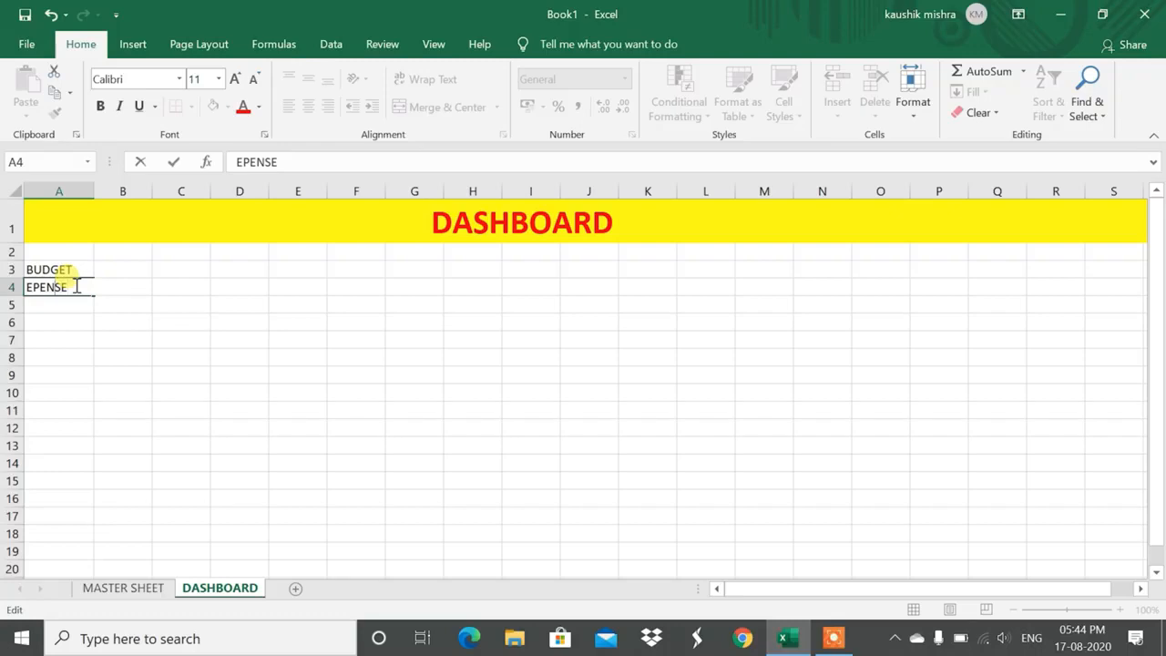
text(X)
click(115, 268)
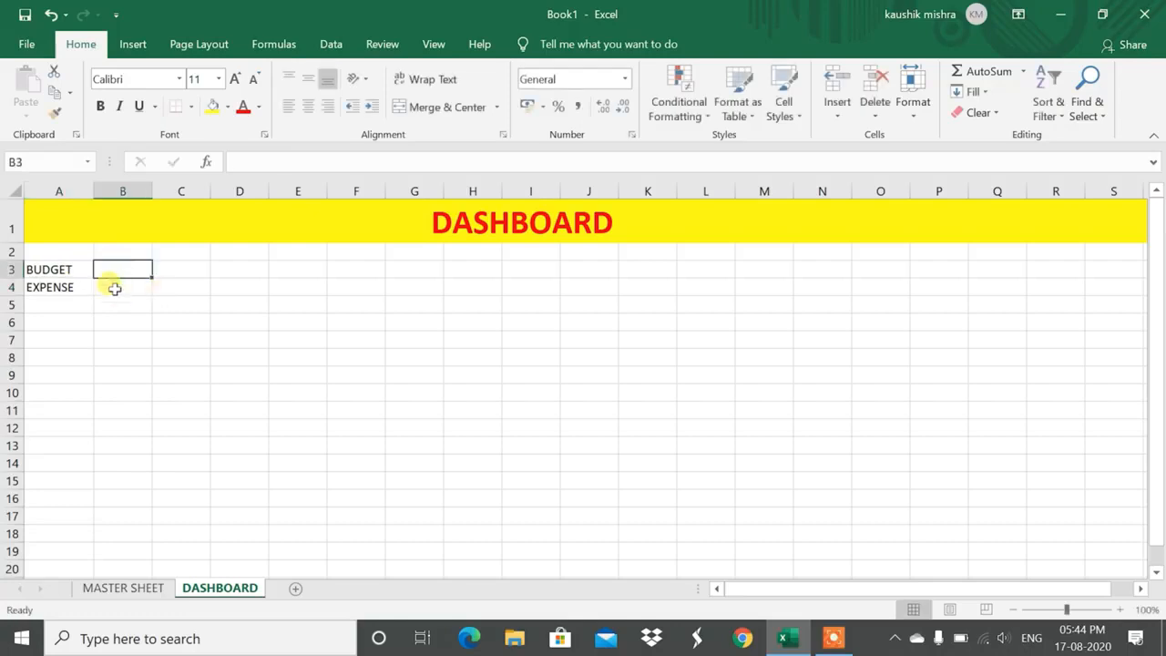
- Link DASHBOARD cell B3 to the budget total with the formula ='MASTER SHEET'!B11
click(110, 570)
click(121, 588)
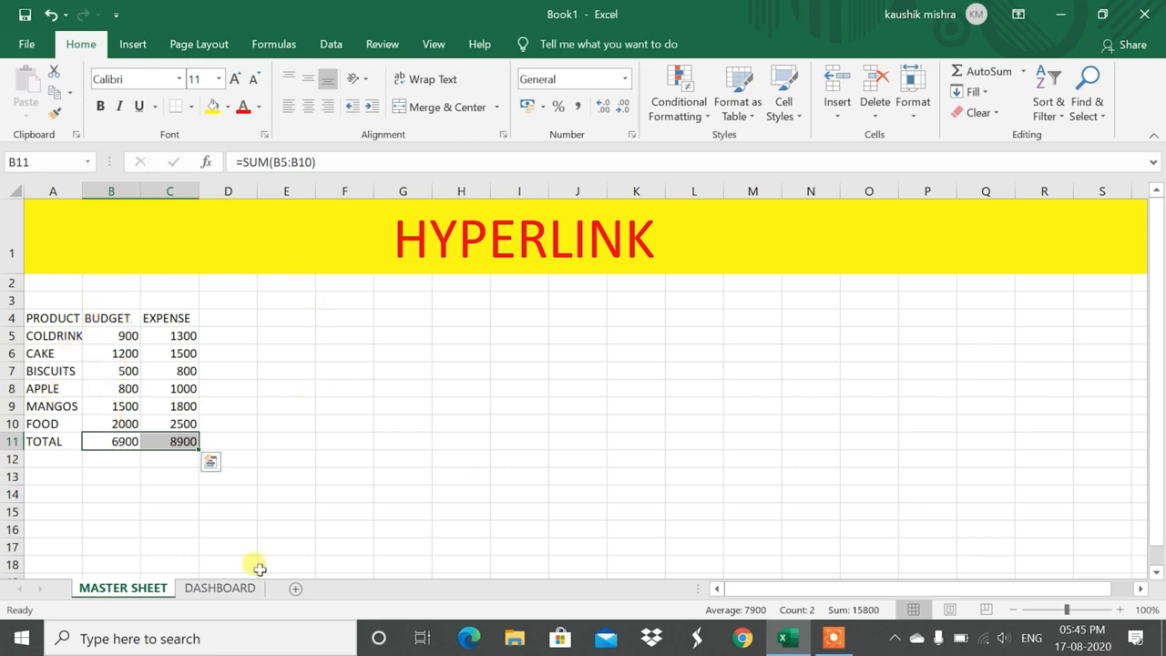
click(224, 588)
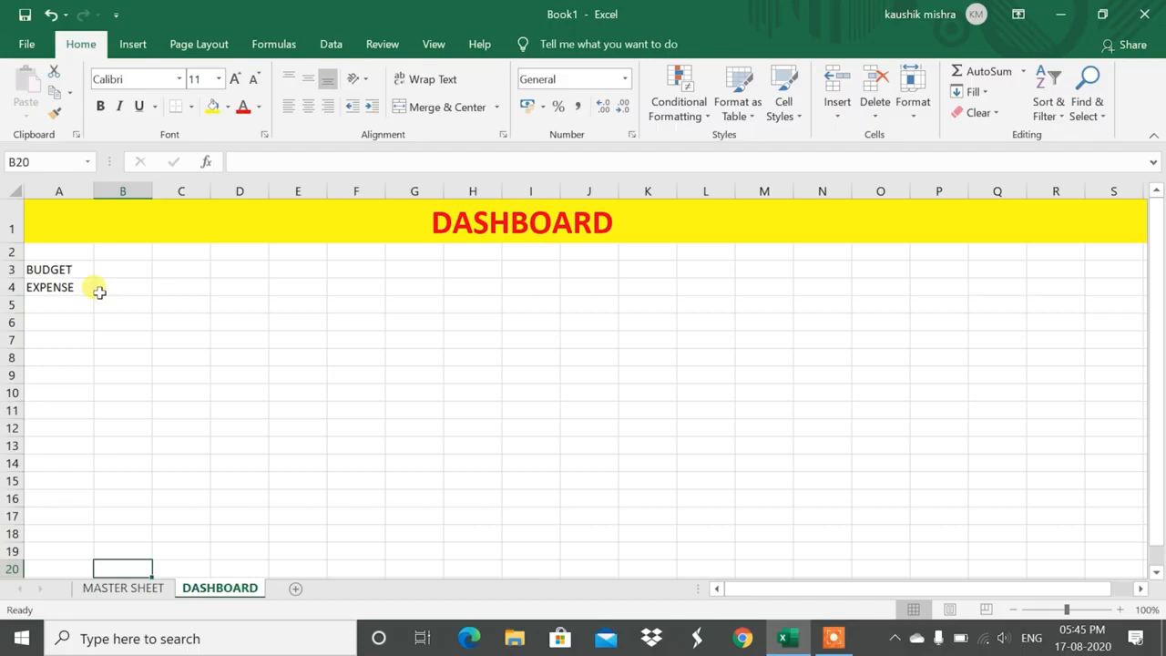
click(108, 271)
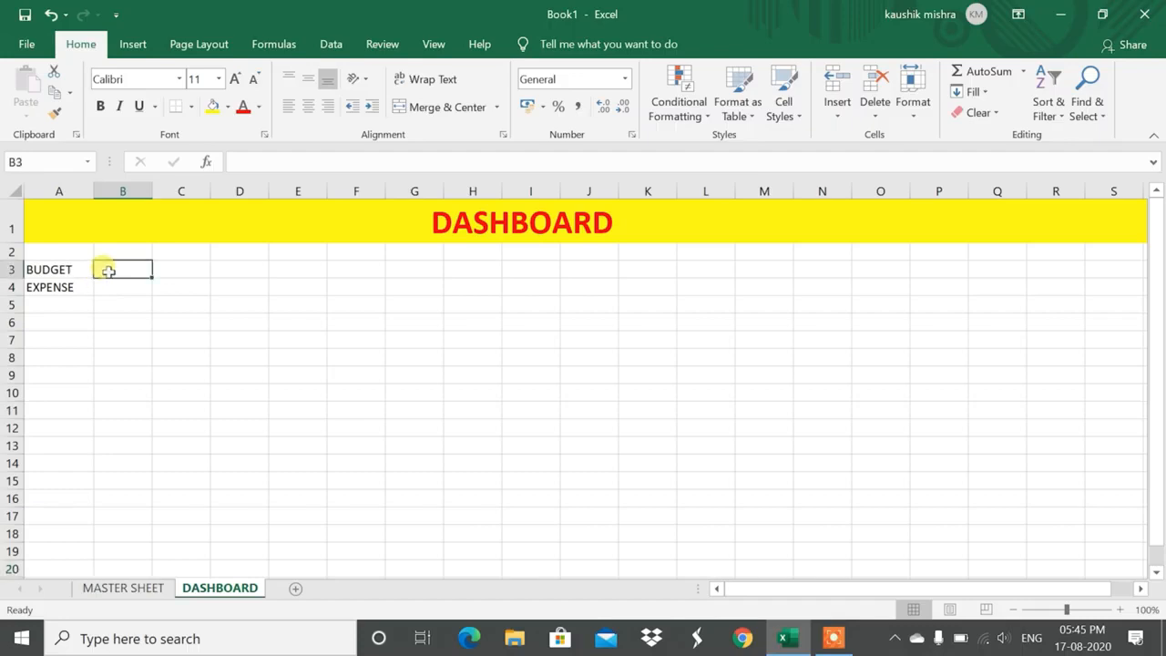
text(=)
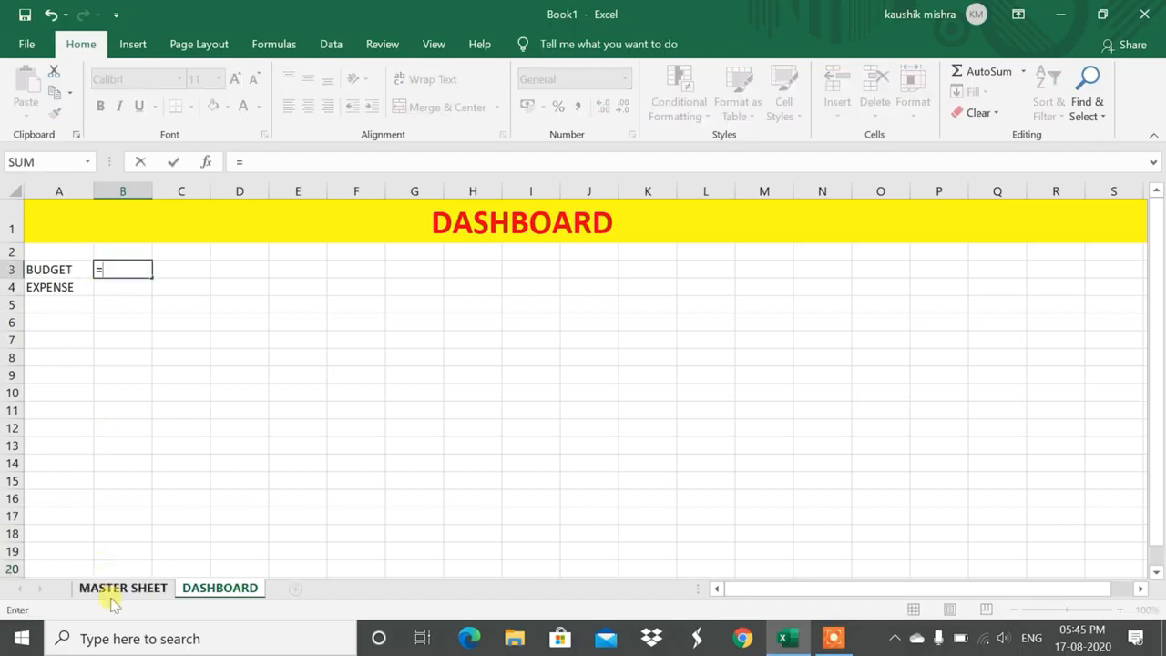
click(123, 588)
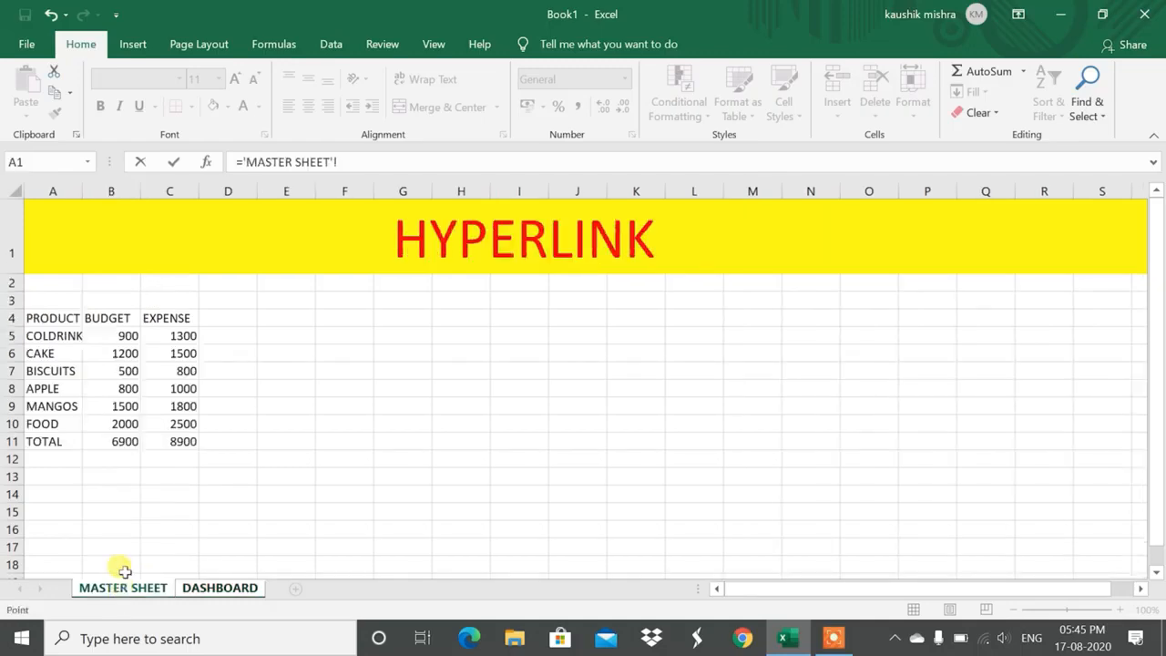
click(117, 441)
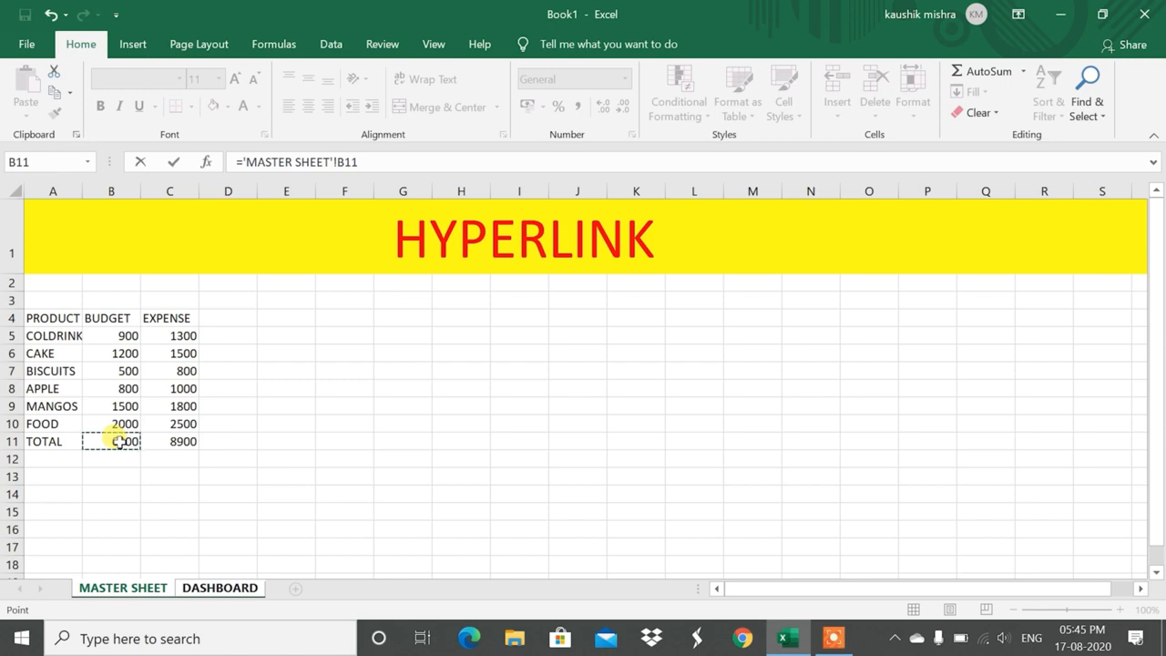
key(Return)
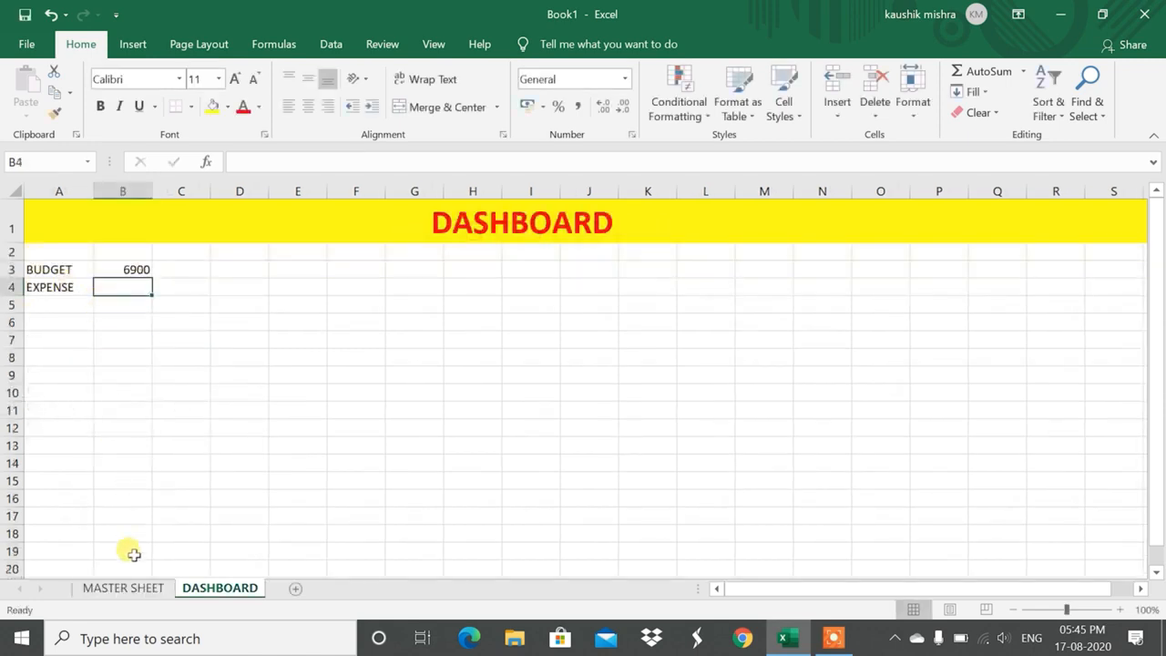
- Link DASHBOARD cell B4 to the expense total with the formula ='MASTER SHEET'!C11
text(=)
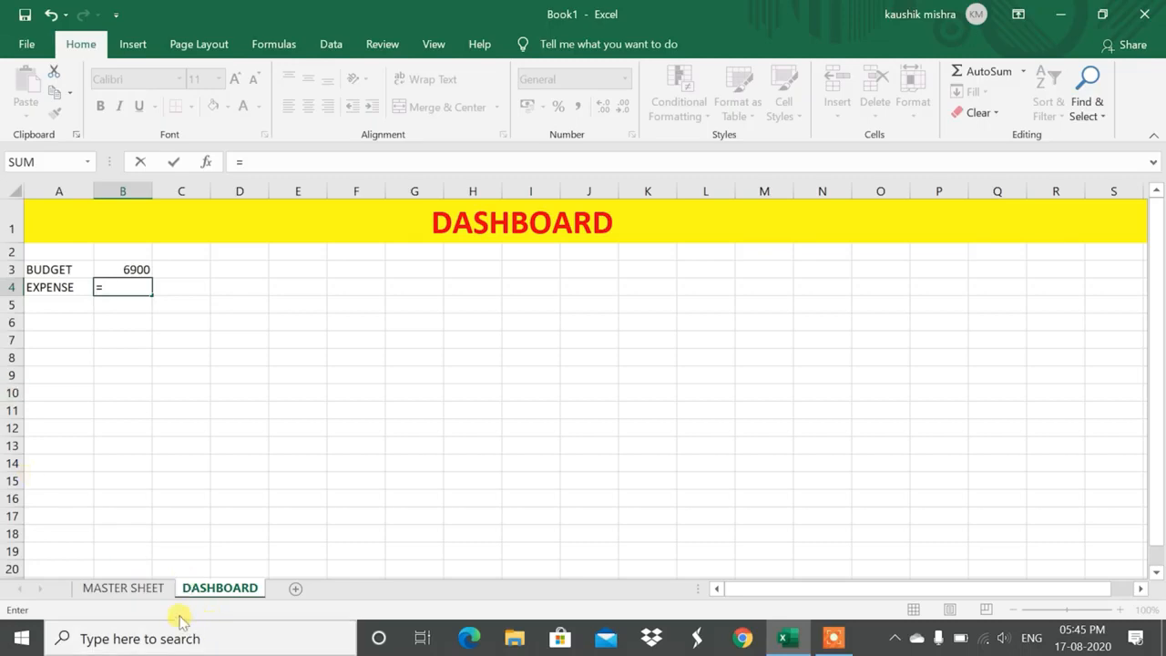
click(138, 587)
click(176, 440)
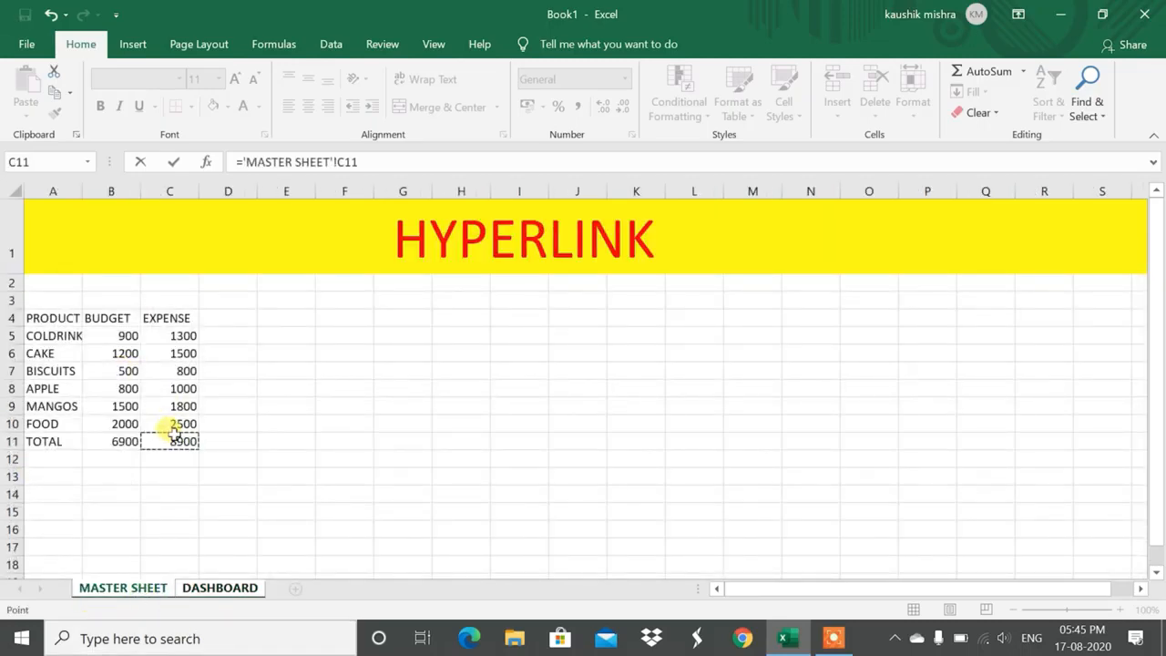
key(Return)
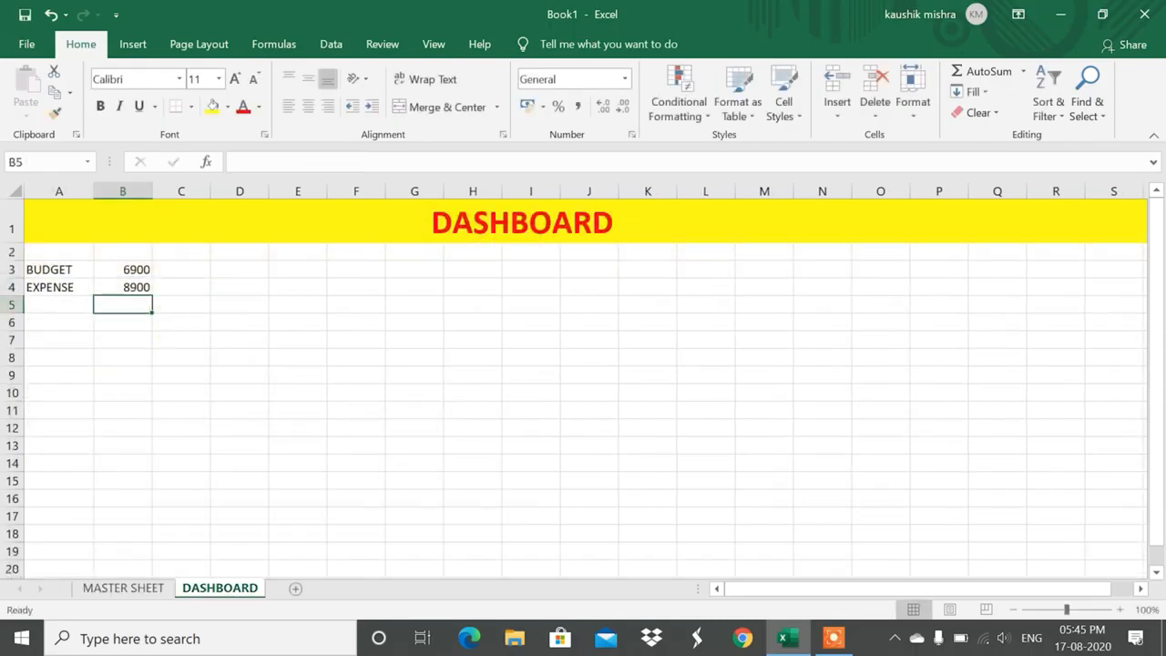
- Enter the label DIFFERENCE in A5 and widen column A slightly, undoing the autofit to the title
click(60, 304)
text(DIFFERENCE)
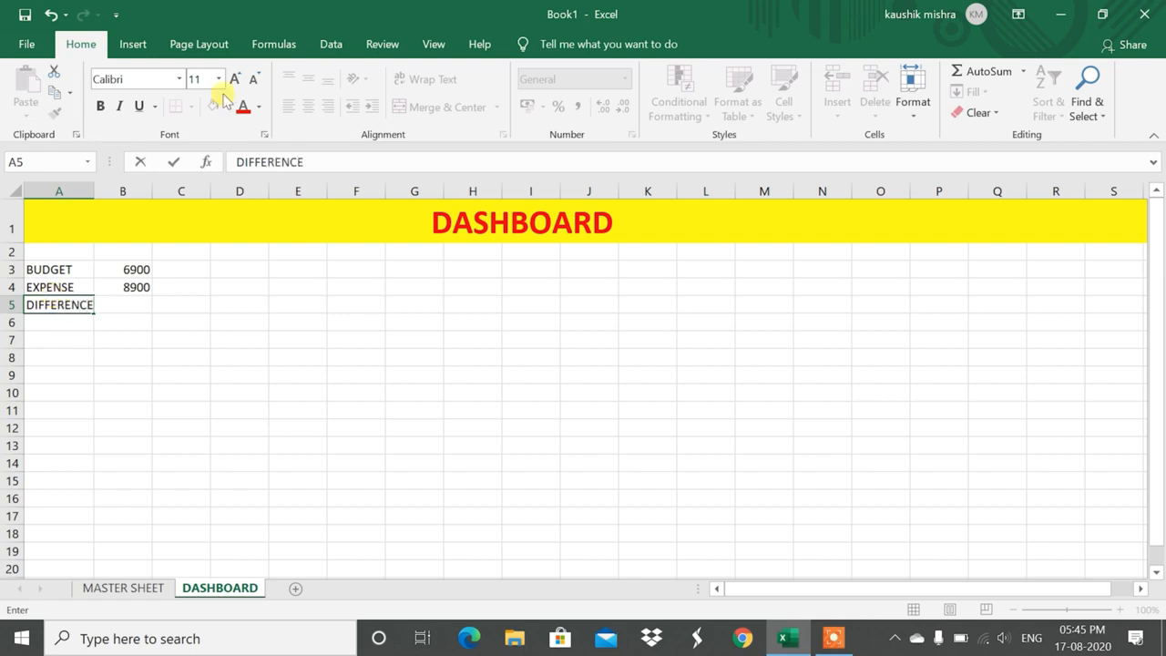
click(83, 190)
double_click(92, 191)
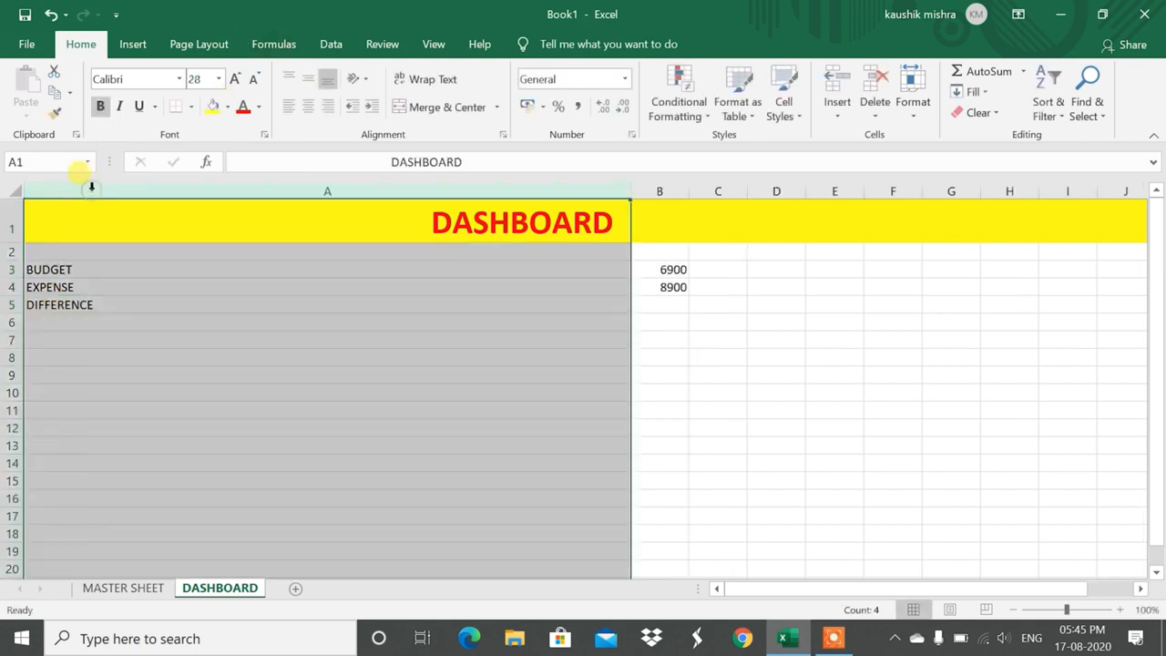
key(ctrl+z)
drag(90, 188, 92, 189)
- Calculate the difference between expense and budget in B5 with the formula =B4-B3
click(119, 305)
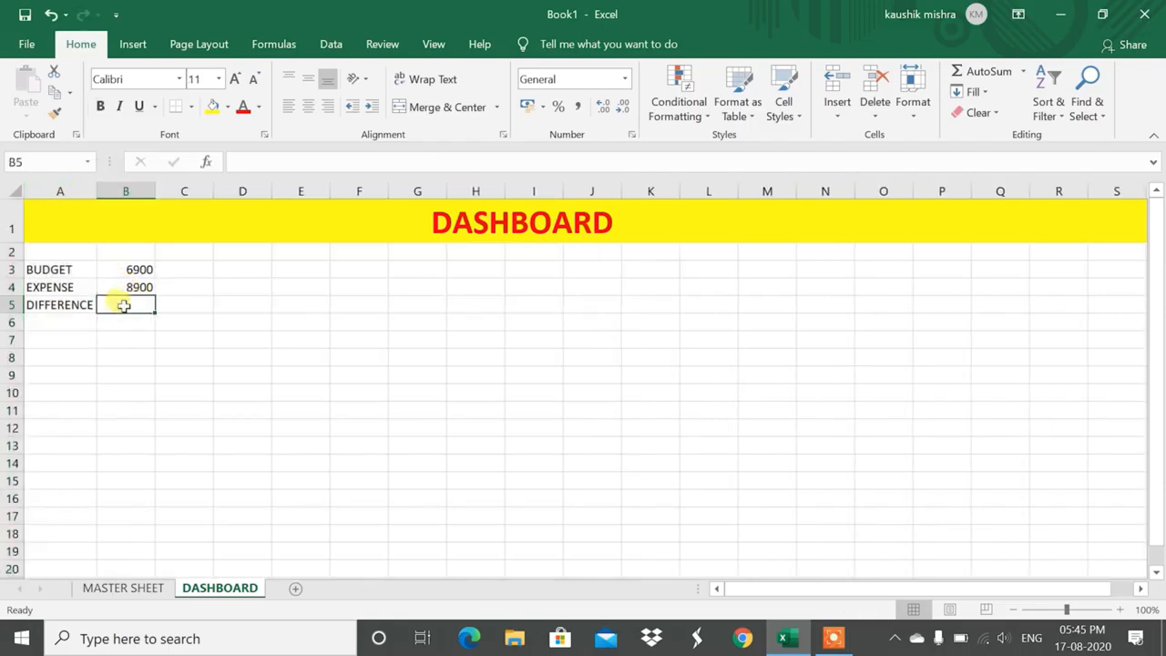
text(=)
click(124, 286)
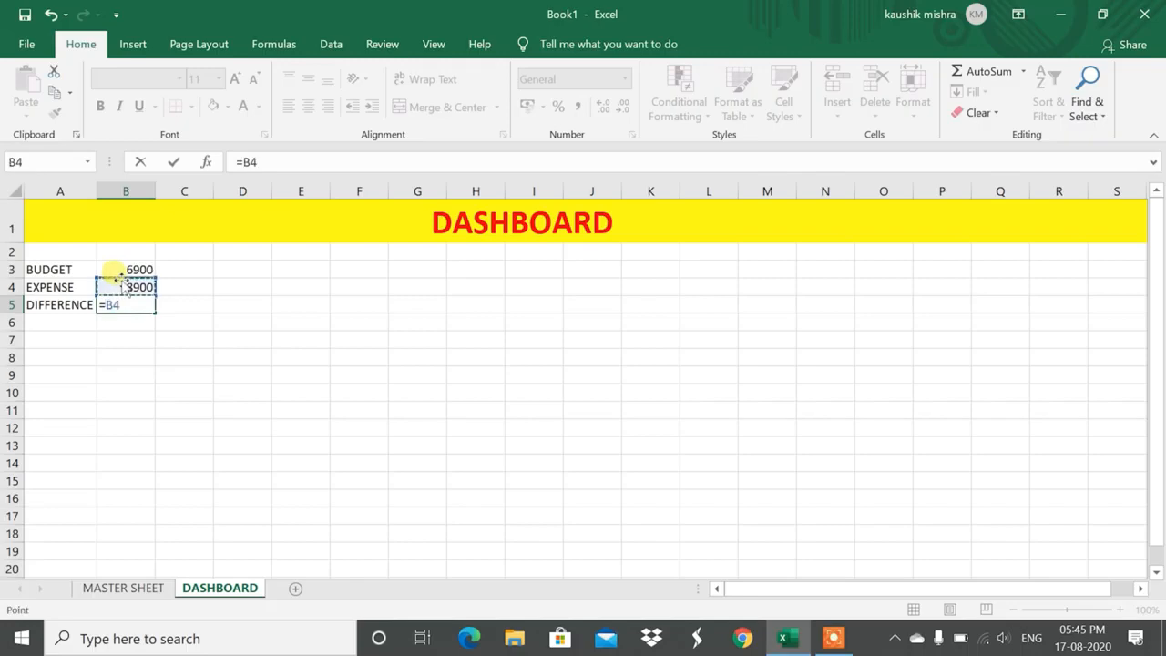
text(-)
click(121, 272)
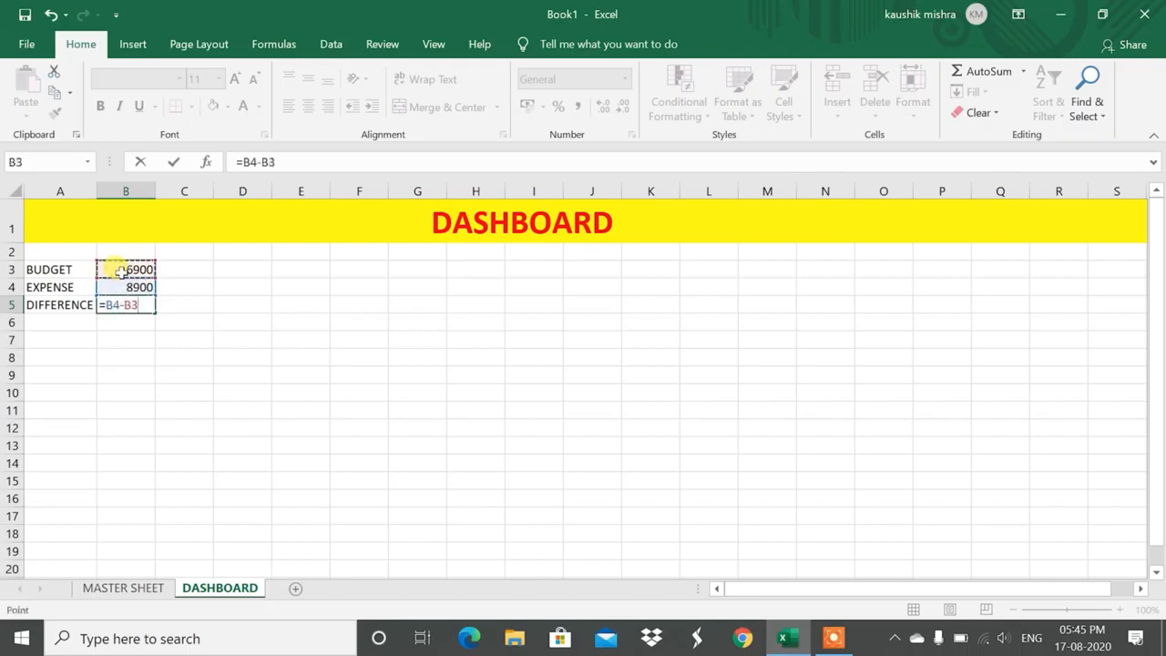
key(Return)
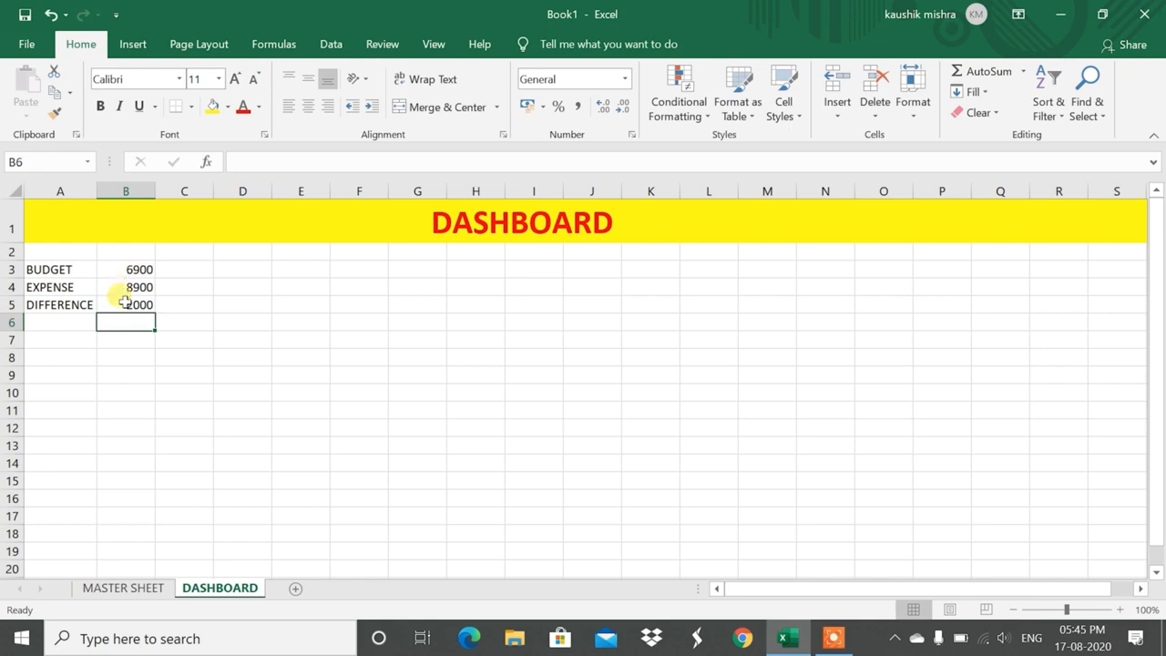
click(118, 301)
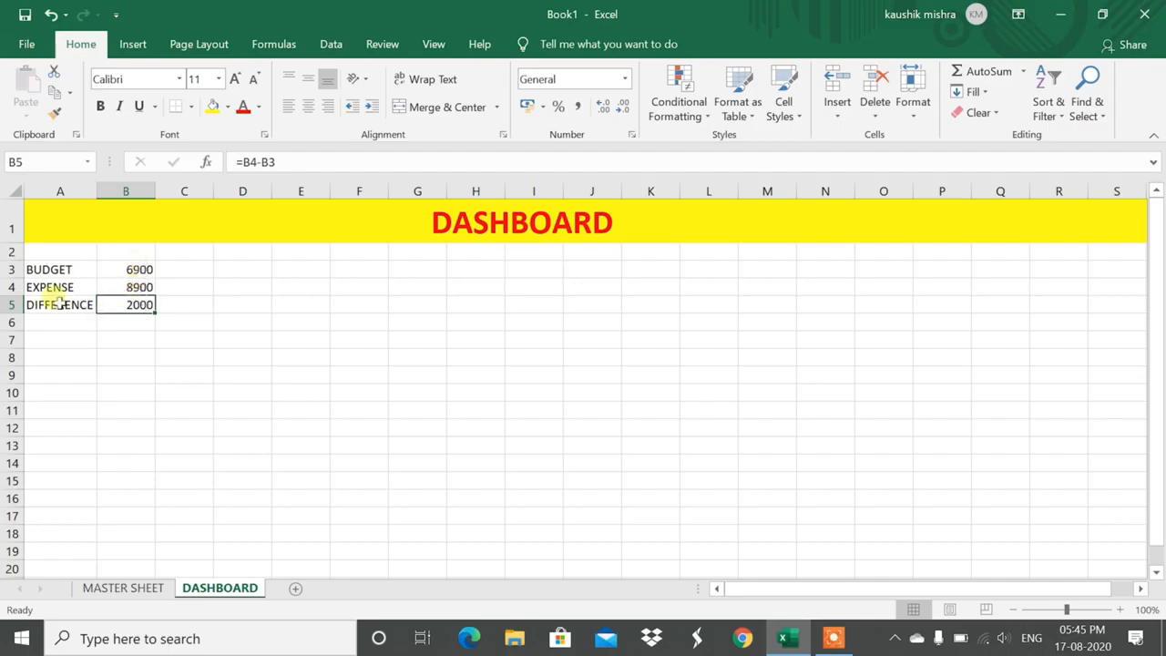
- Apply all borders to the summary table A3:B5 on DASHBOARD
drag(32, 266, 132, 307)
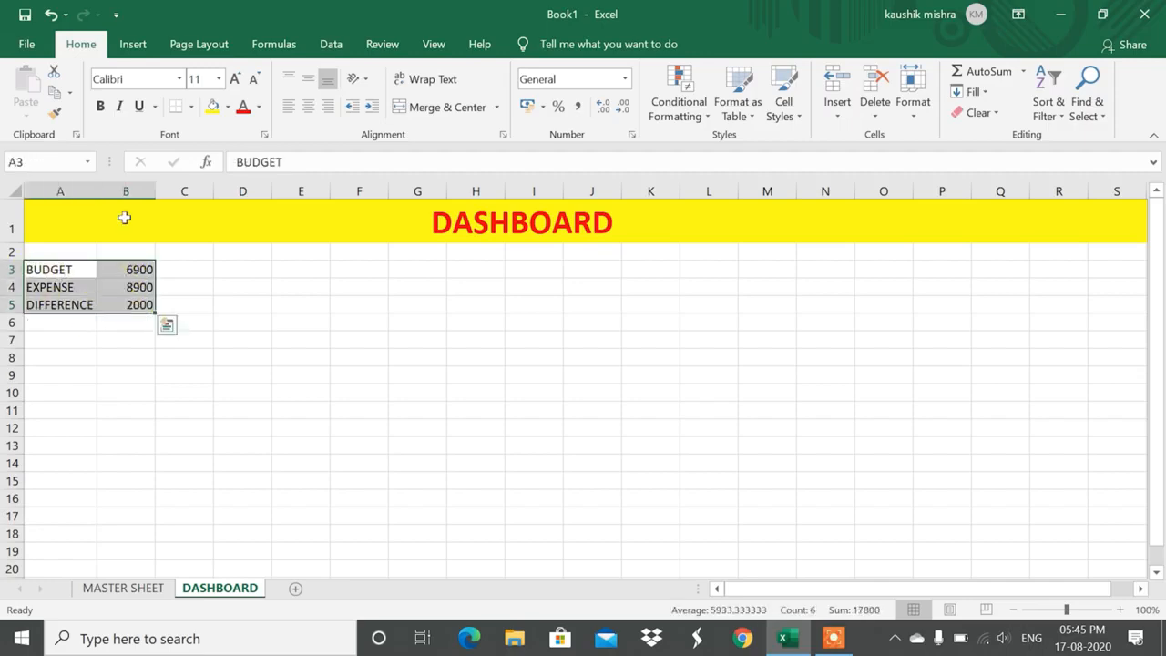
click(192, 107)
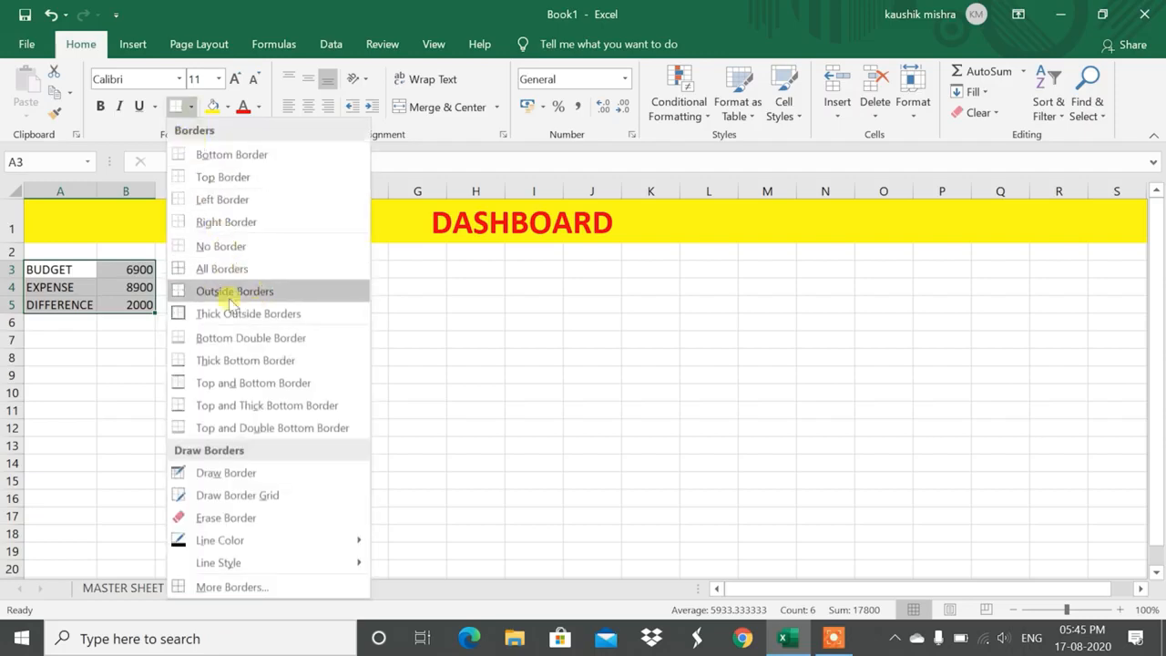
click(225, 272)
click(222, 328)
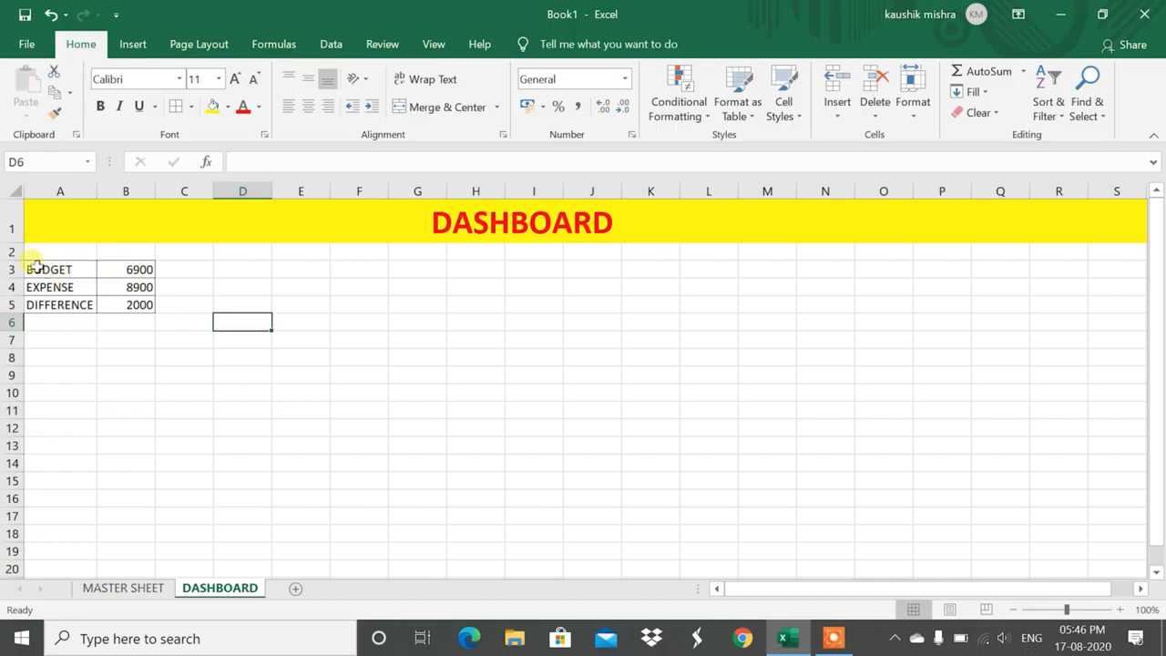
- Insert a 2-D clustered column chart of A3:B5 and apply the grey gradient chart style with data labels inside the columns
drag(33, 264, 127, 305)
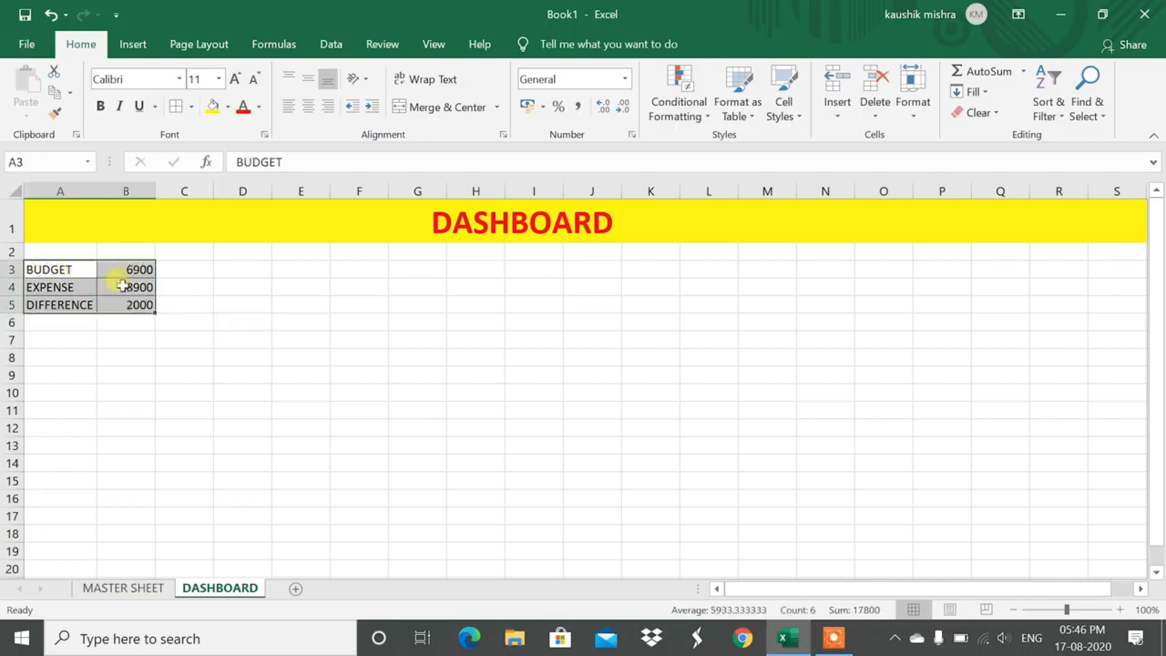
click(133, 46)
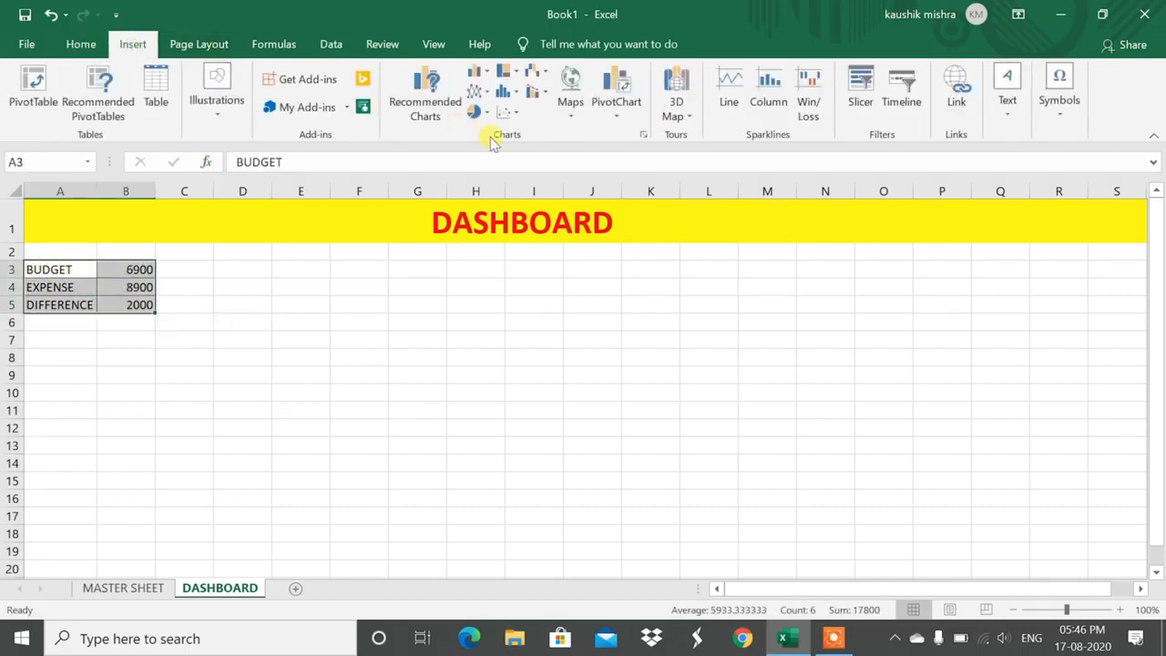
click(476, 71)
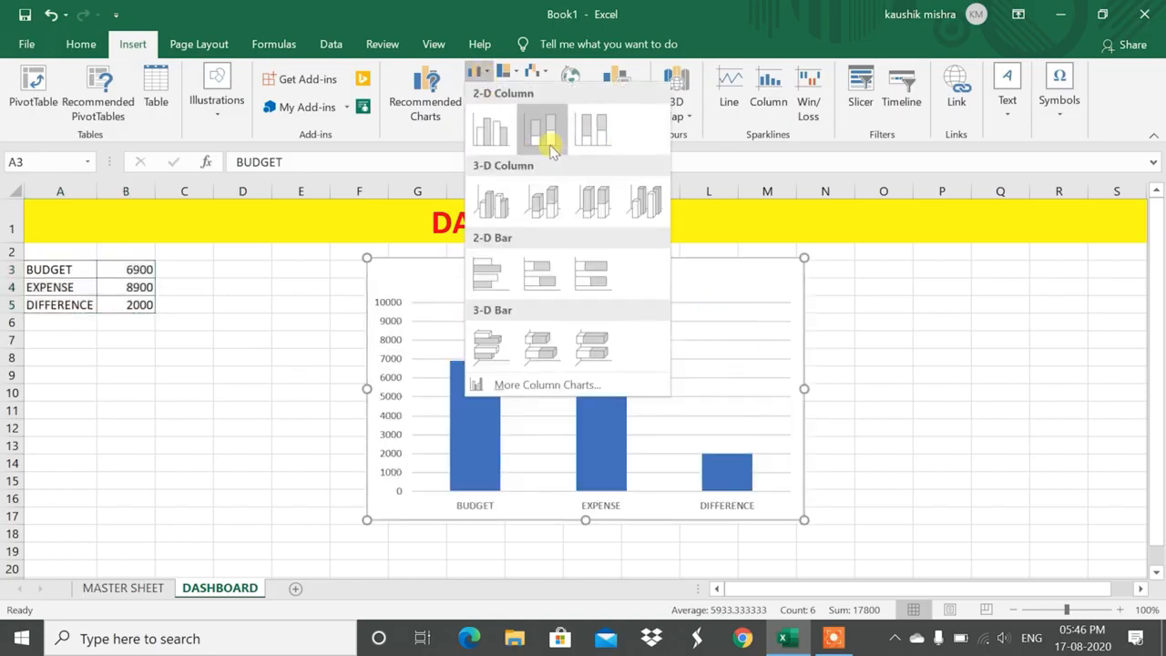
click(506, 150)
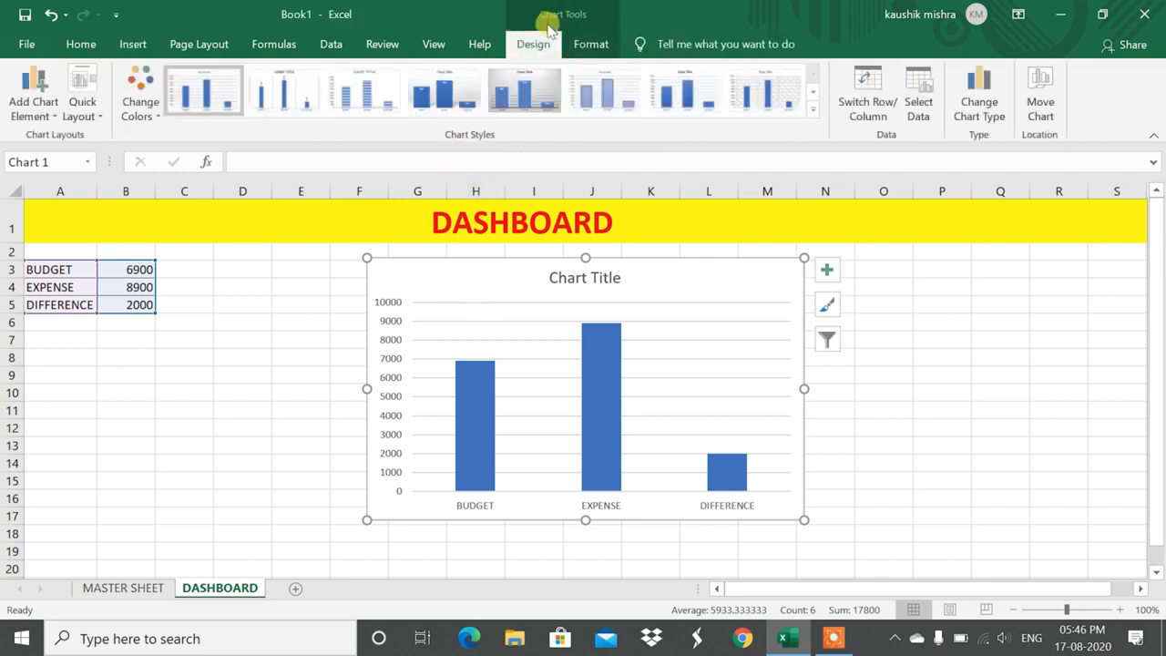
click(525, 88)
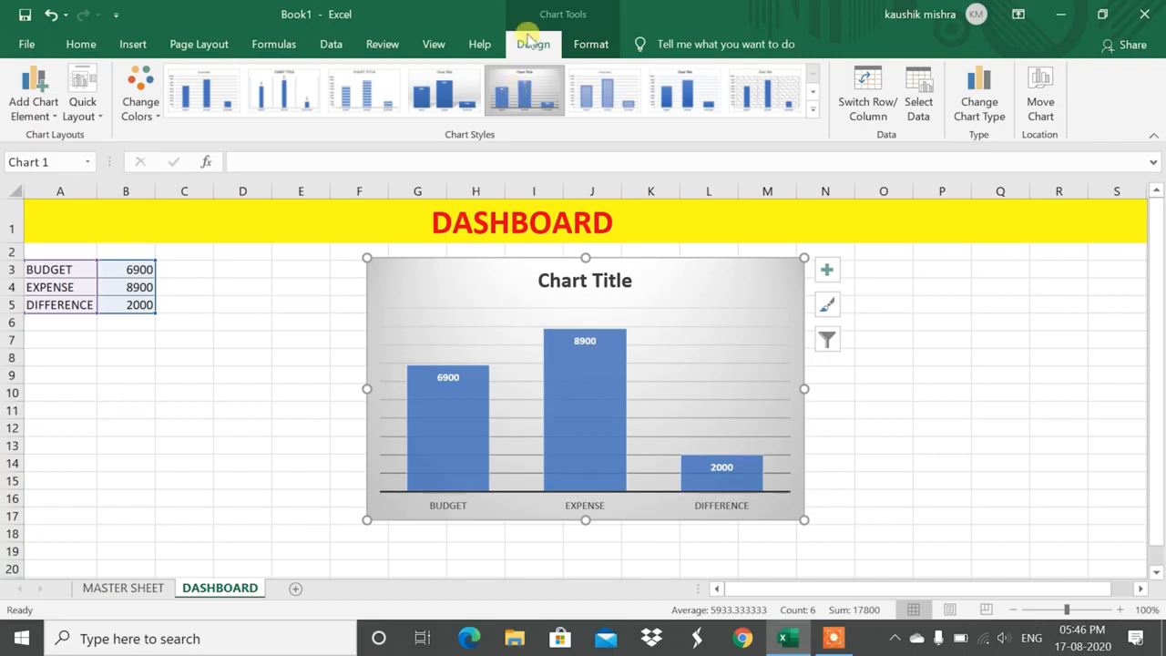
- Delete the column chart's gridlines and try out axis titles on the chart
click(523, 364)
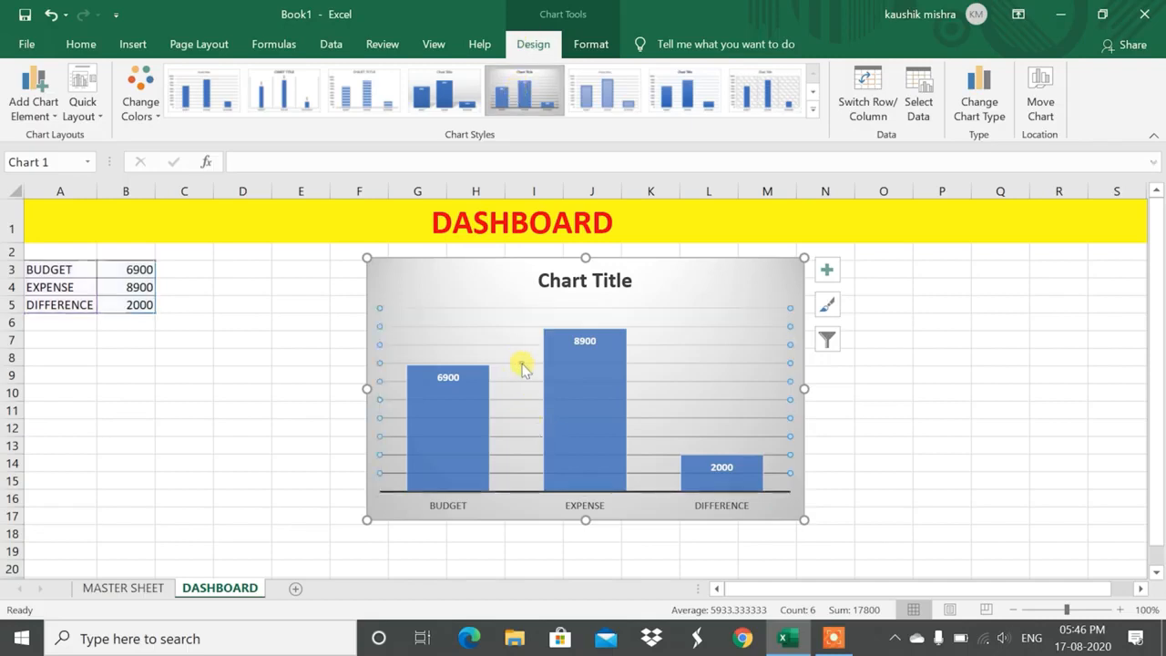
key(Delete)
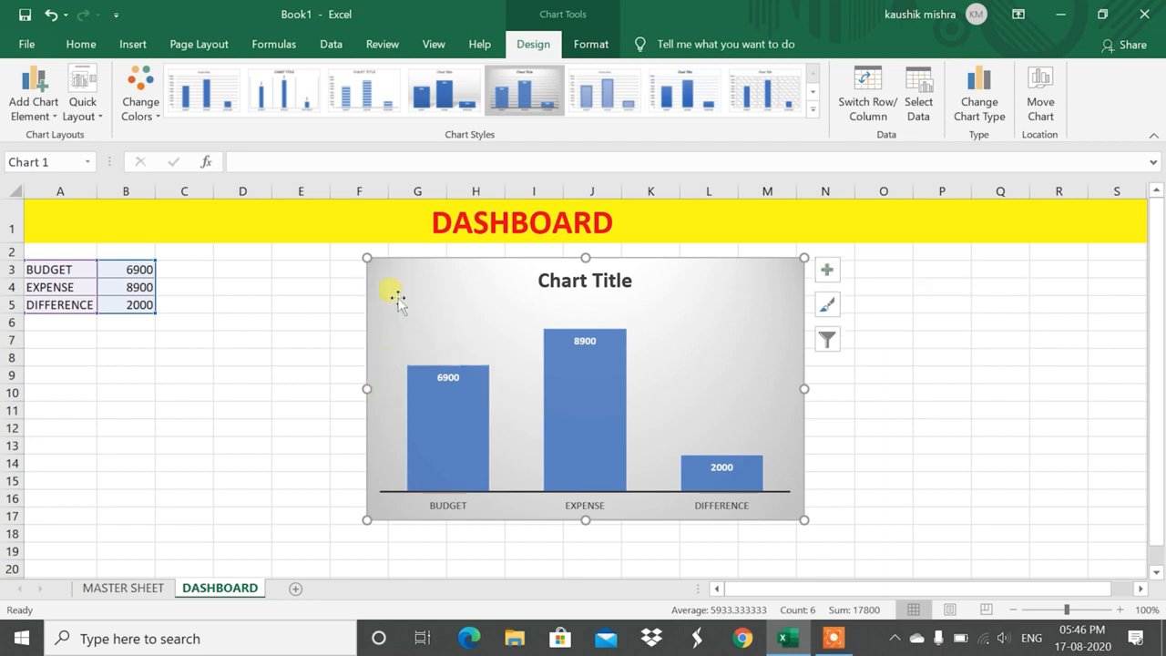
click(383, 332)
click(827, 269)
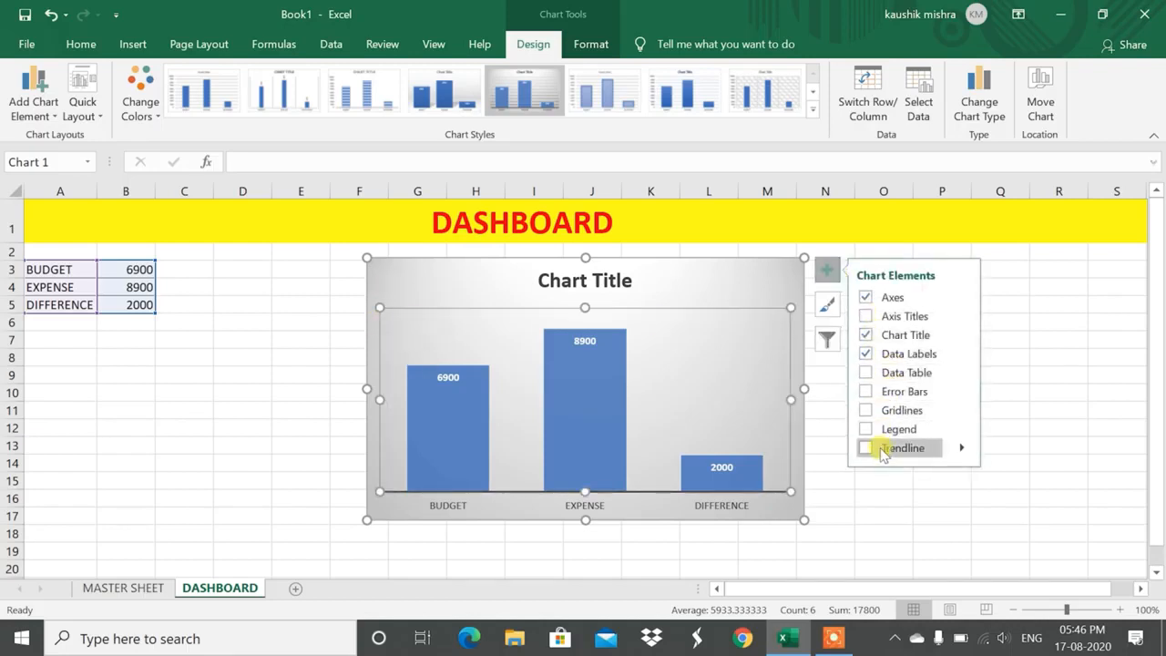
click(866, 315)
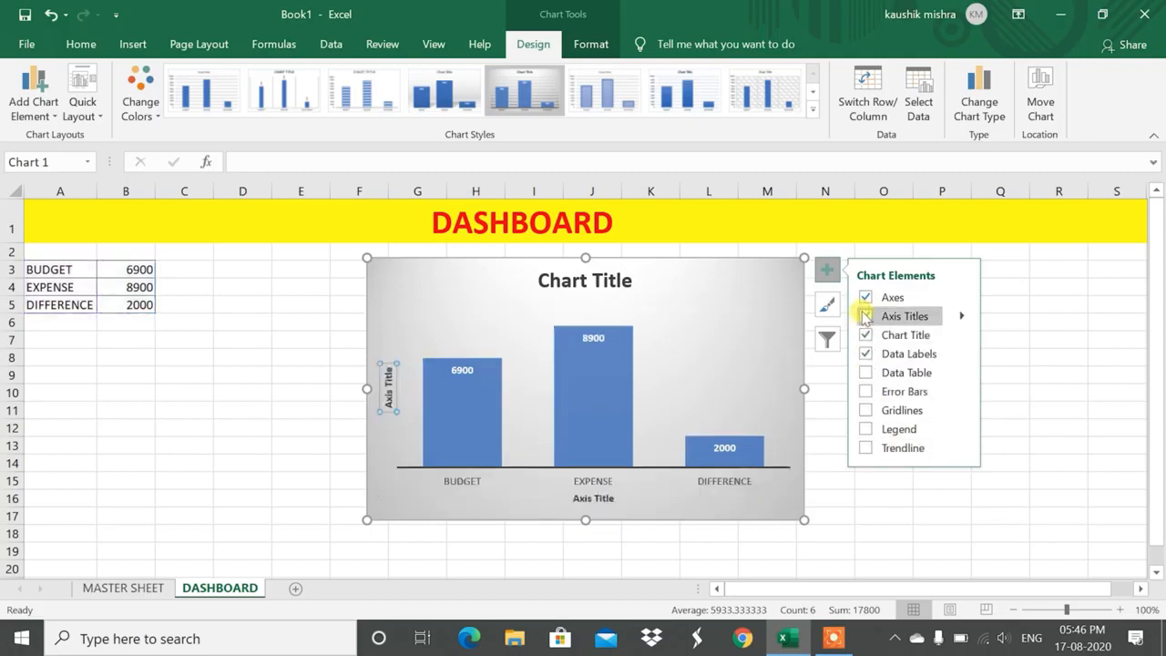
click(865, 315)
click(867, 372)
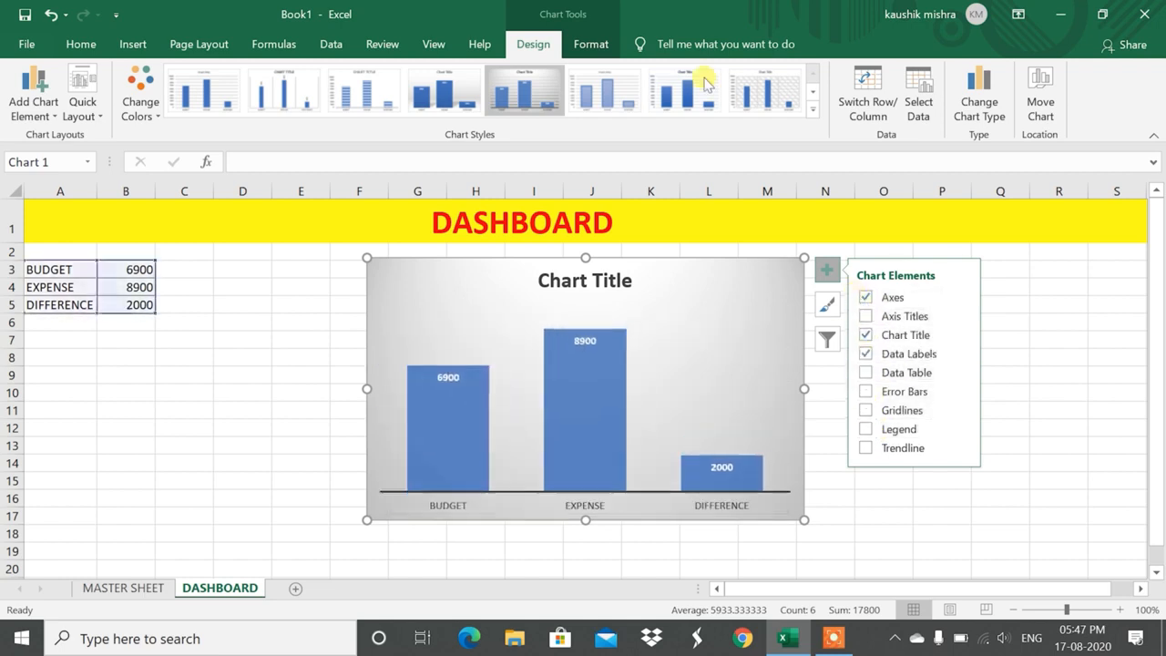
- Apply the chart style with the hatched plot background and check the budget and expense totals on MASTER SHEET
click(759, 84)
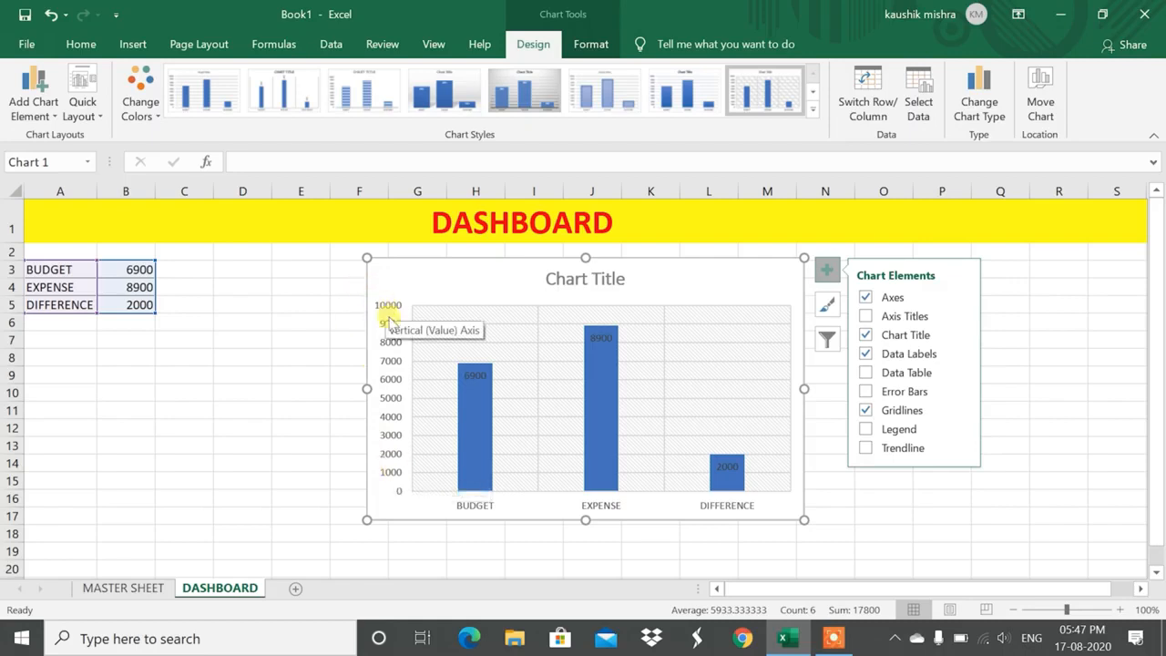
click(146, 588)
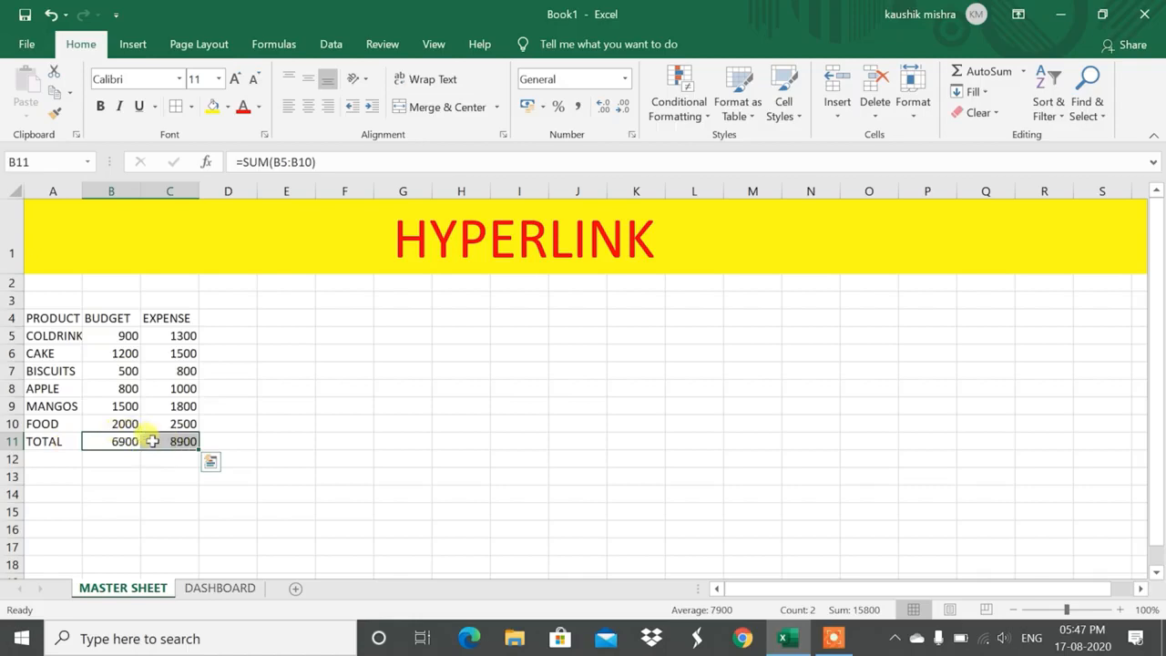
click(215, 589)
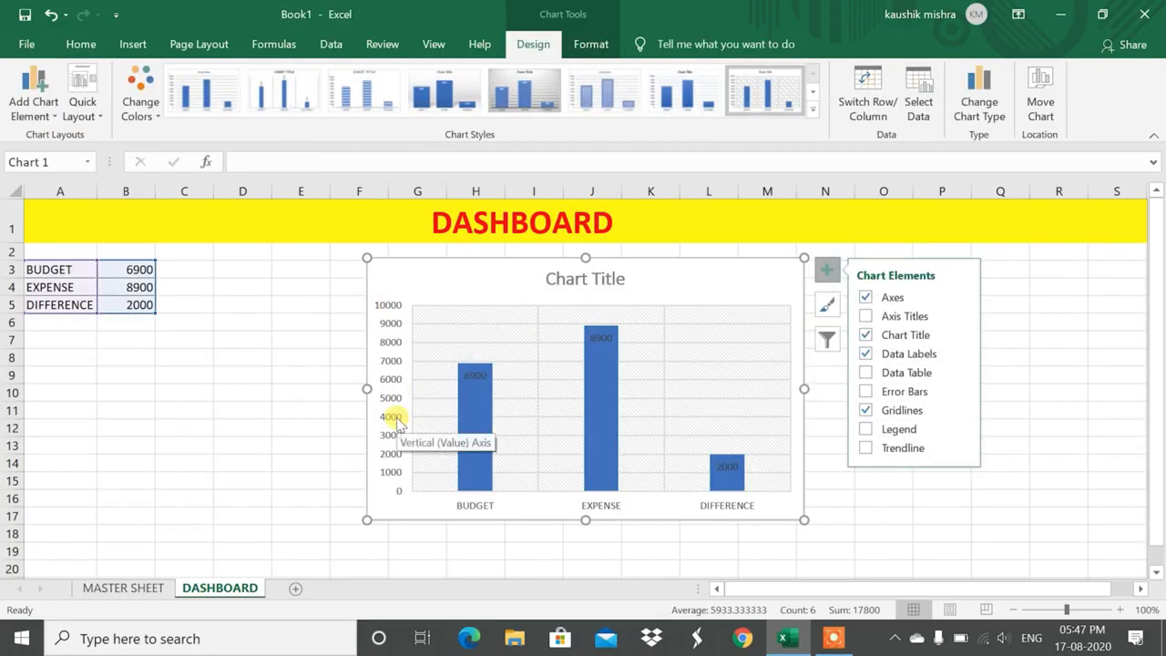
- Set the minimum bound of the chart's vertical value axis to 1000
click(389, 360)
right_click(390, 361)
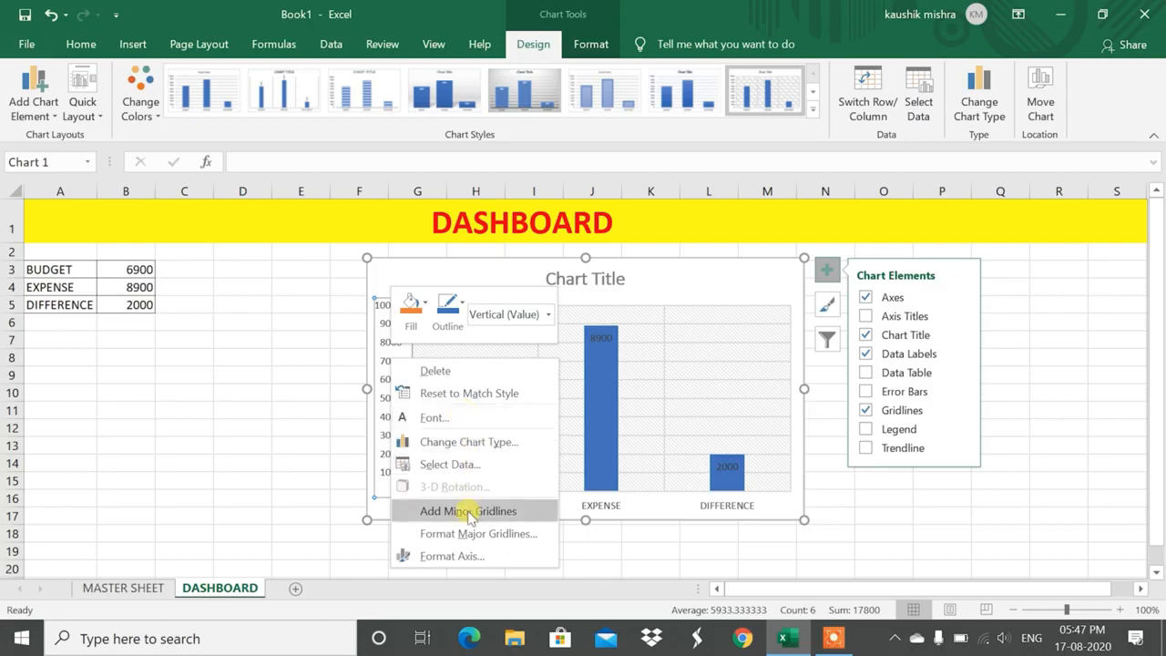
click(449, 557)
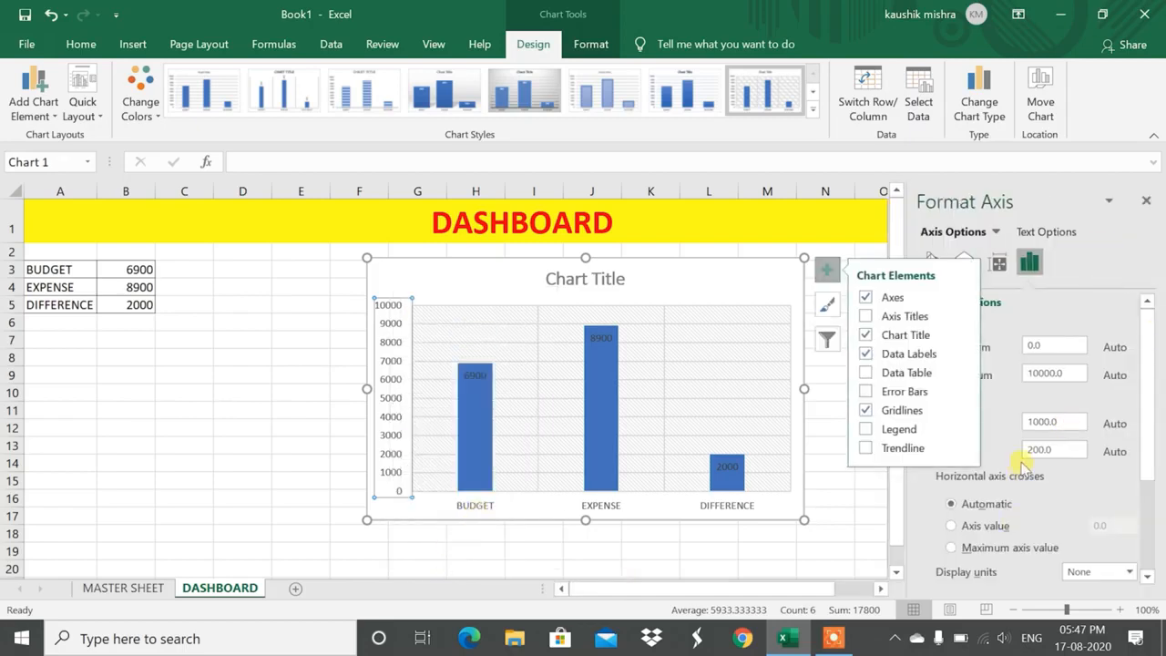
click(1034, 347)
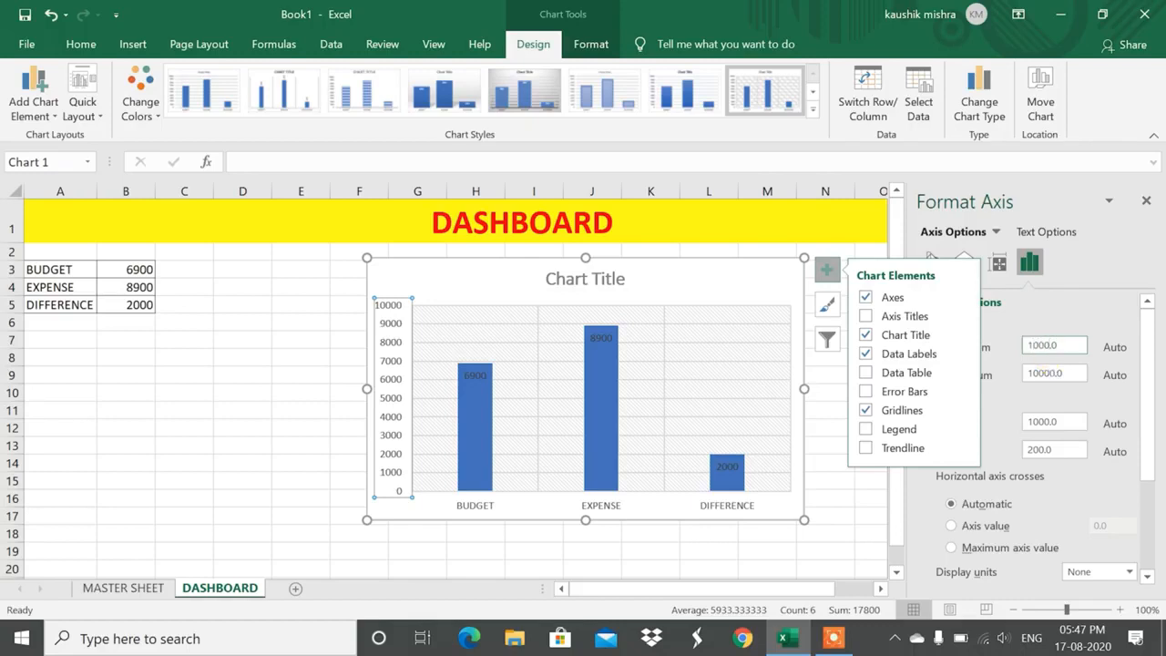
key(Return)
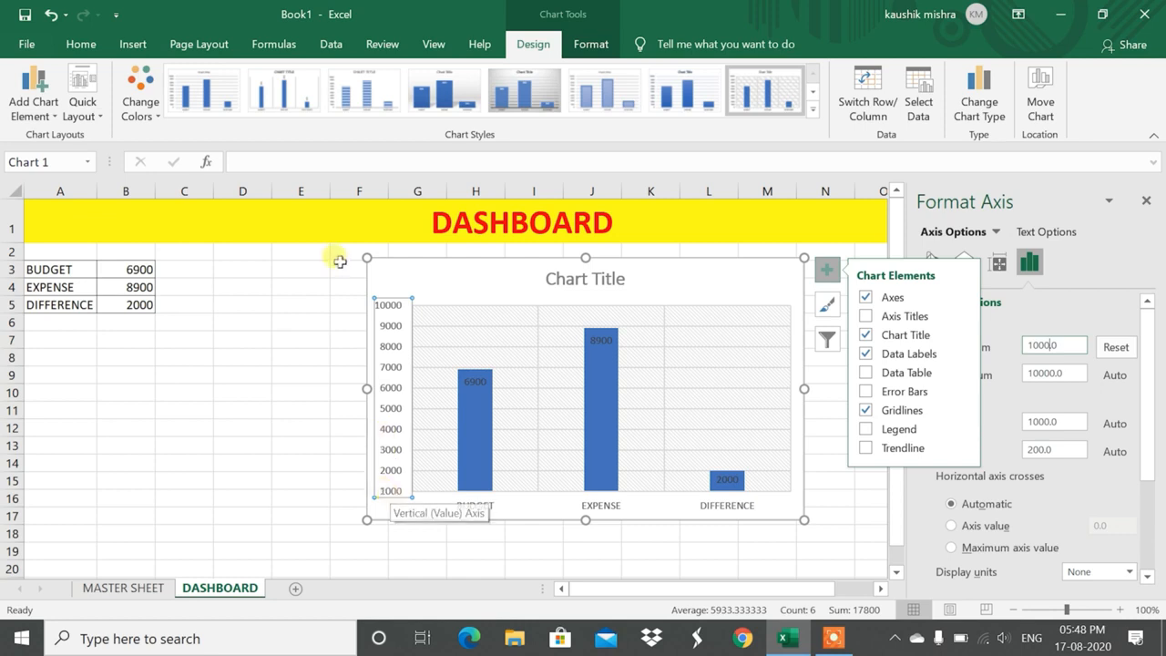
click(1145, 202)
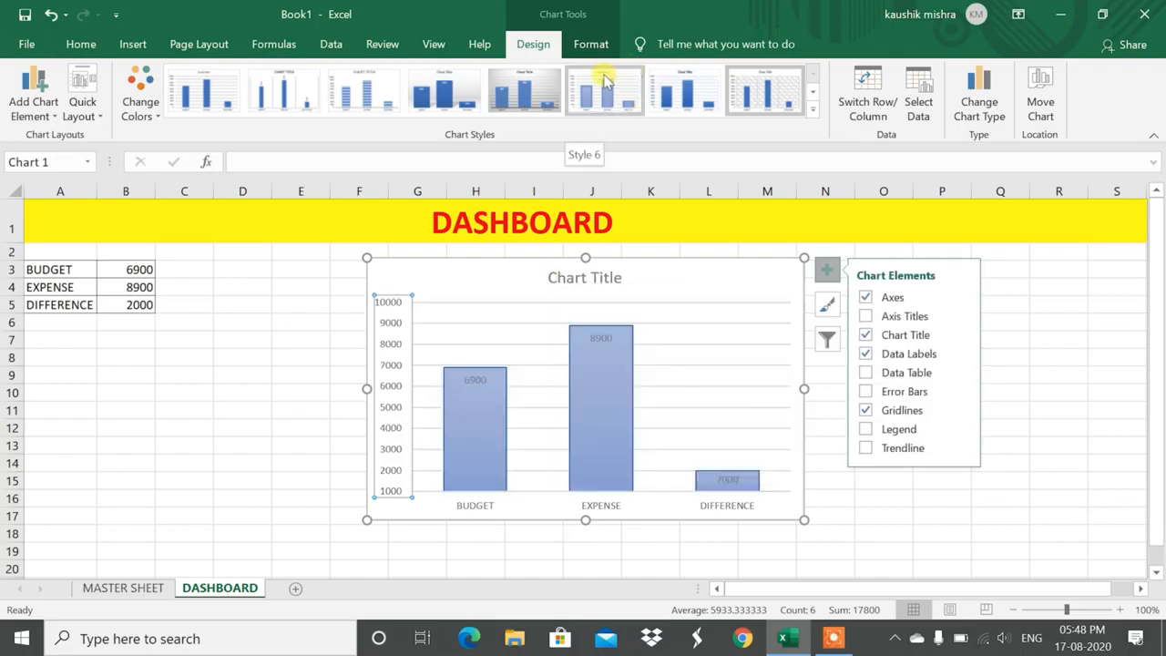
- Reapply the grey gradient chart style and delete the horizontal gridlines from the chart
click(528, 106)
click(496, 358)
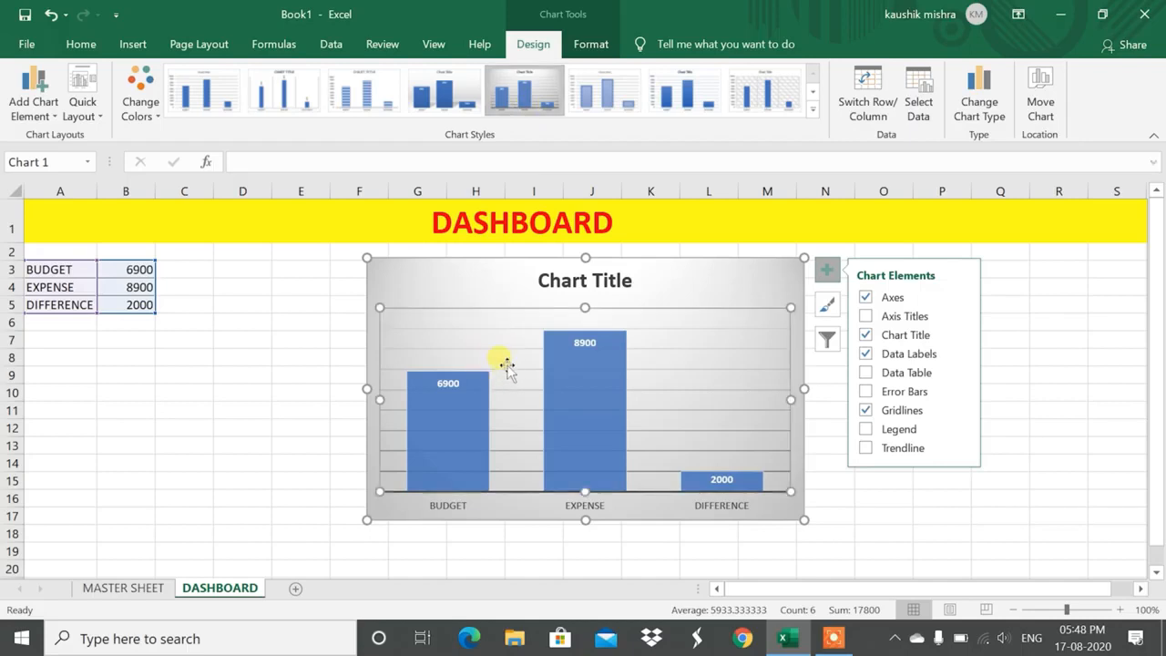
click(506, 368)
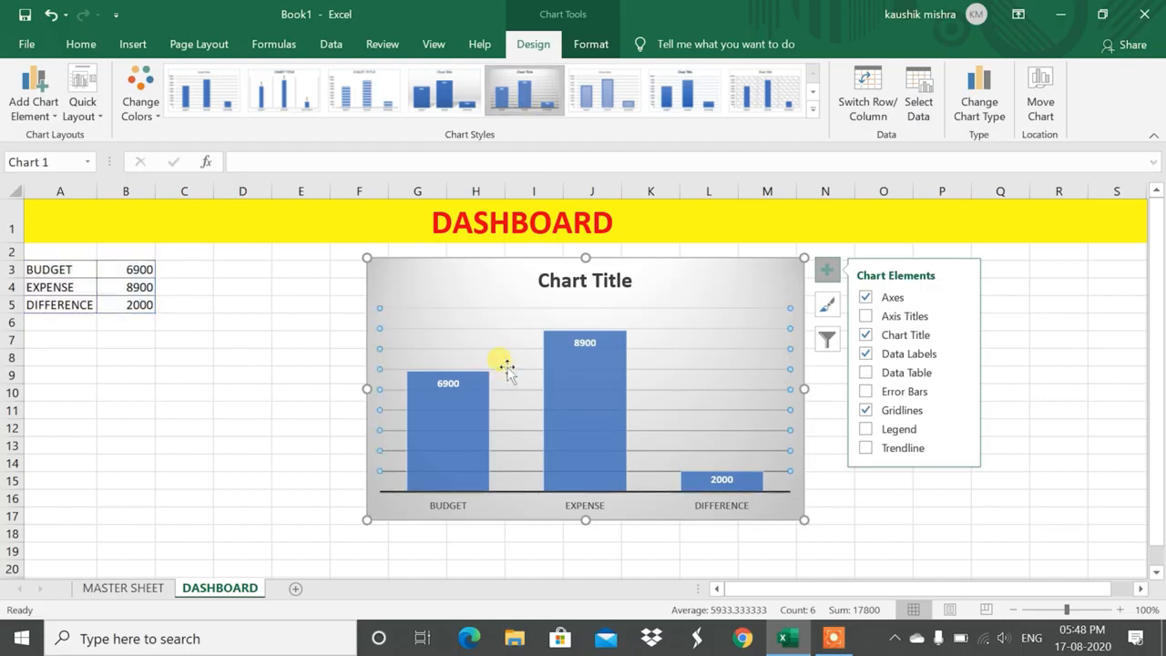
key(Delete)
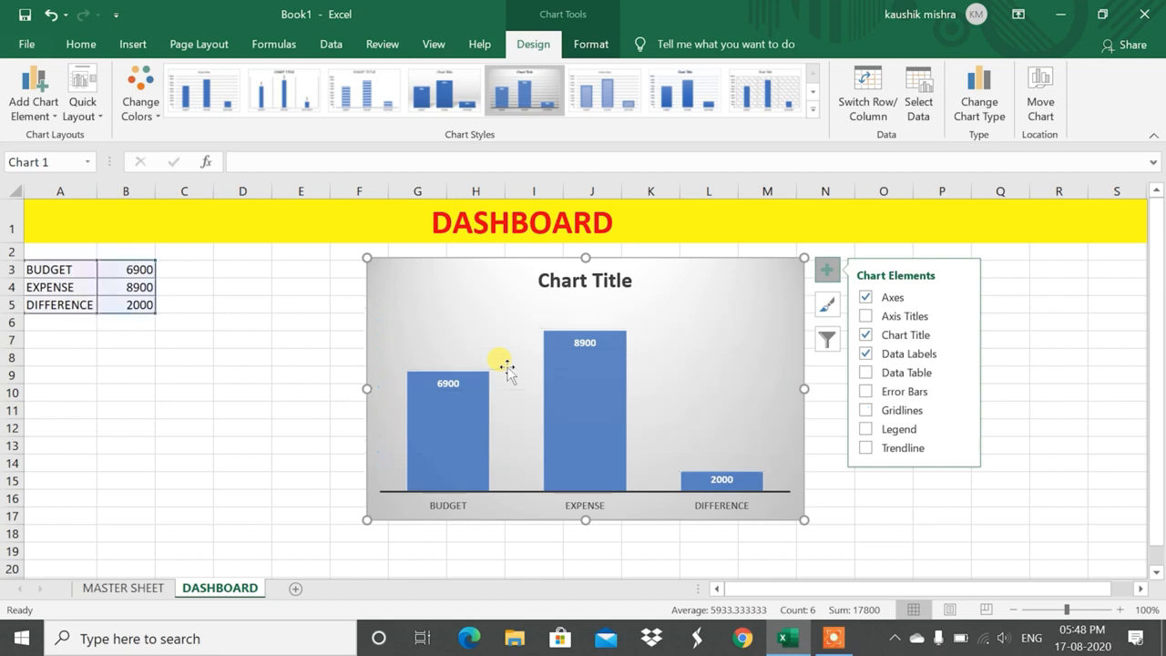
click(601, 276)
key(Delete)
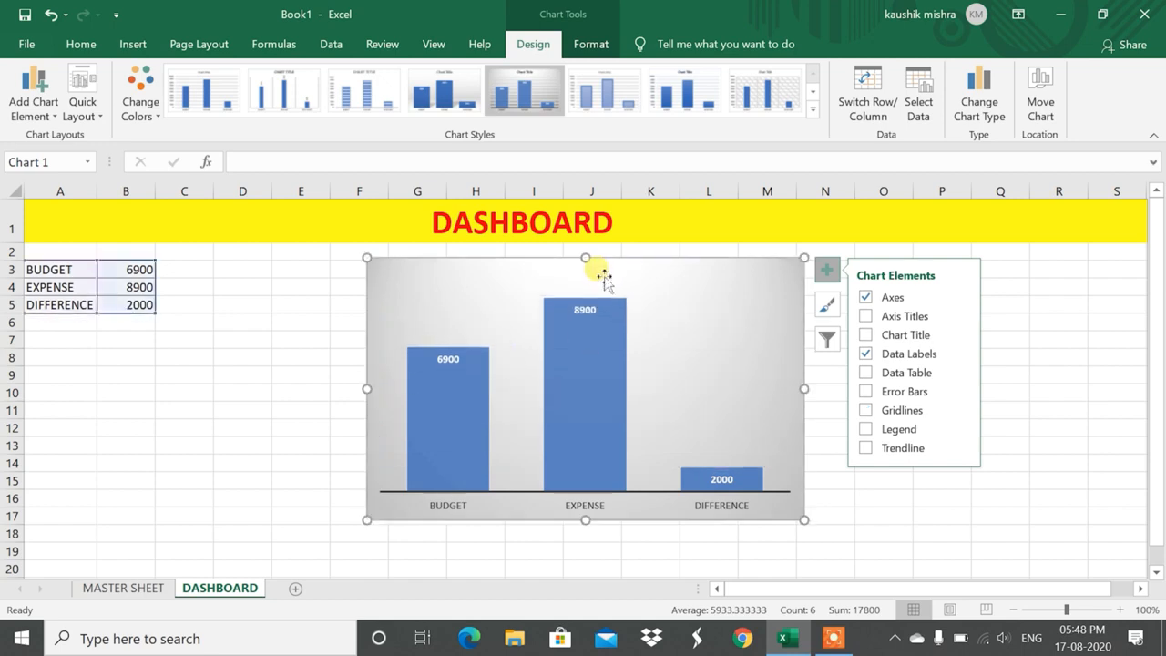
key(ctrl+z)
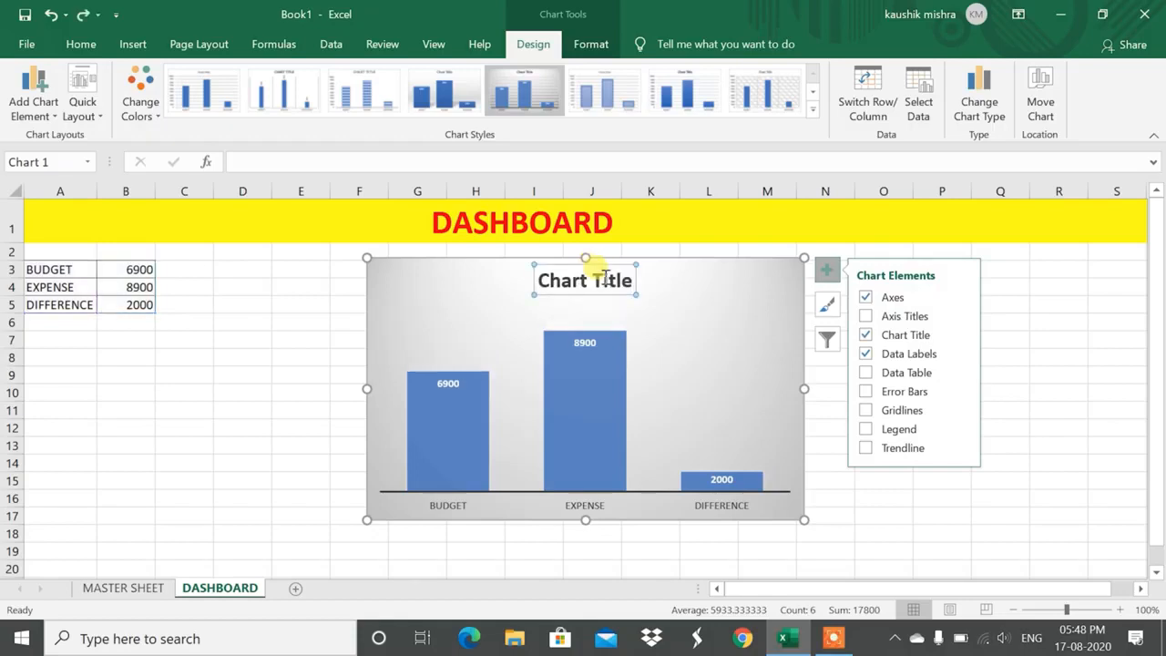
- Replace the chart title text with DIFFRENCE
click(627, 280)
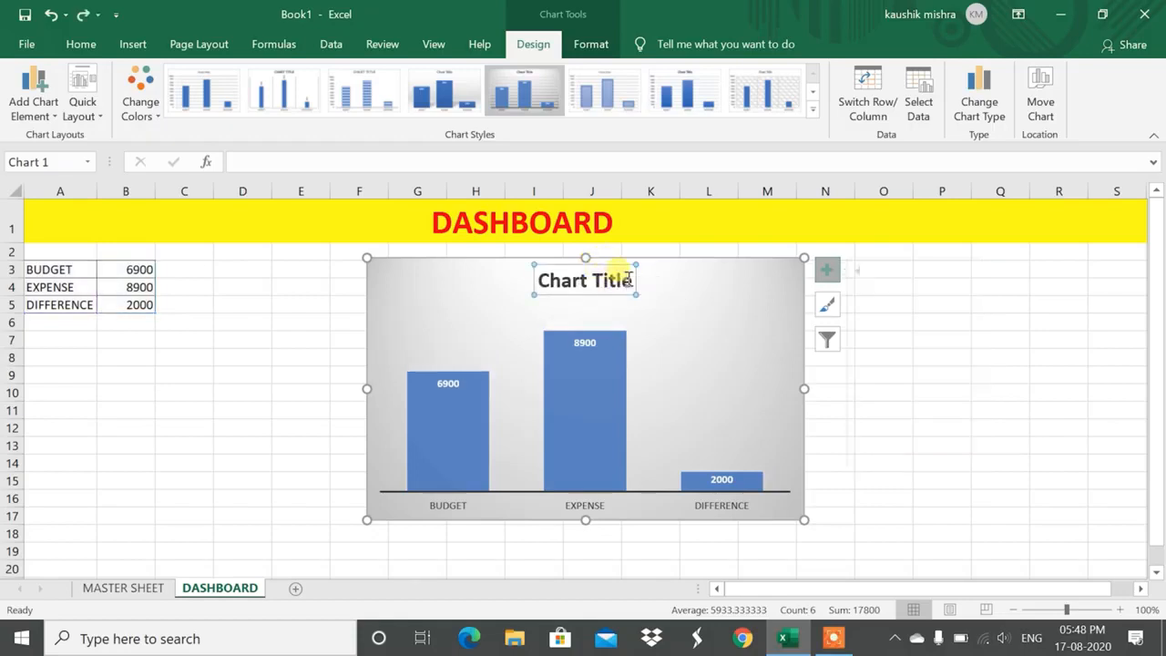
key(BackSpace)
key(BackSpace)
key(BackSpace)
key(BackSpace)
key(BackSpace)
key(BackSpace)
key(BackSpace)
key(BackSpace)
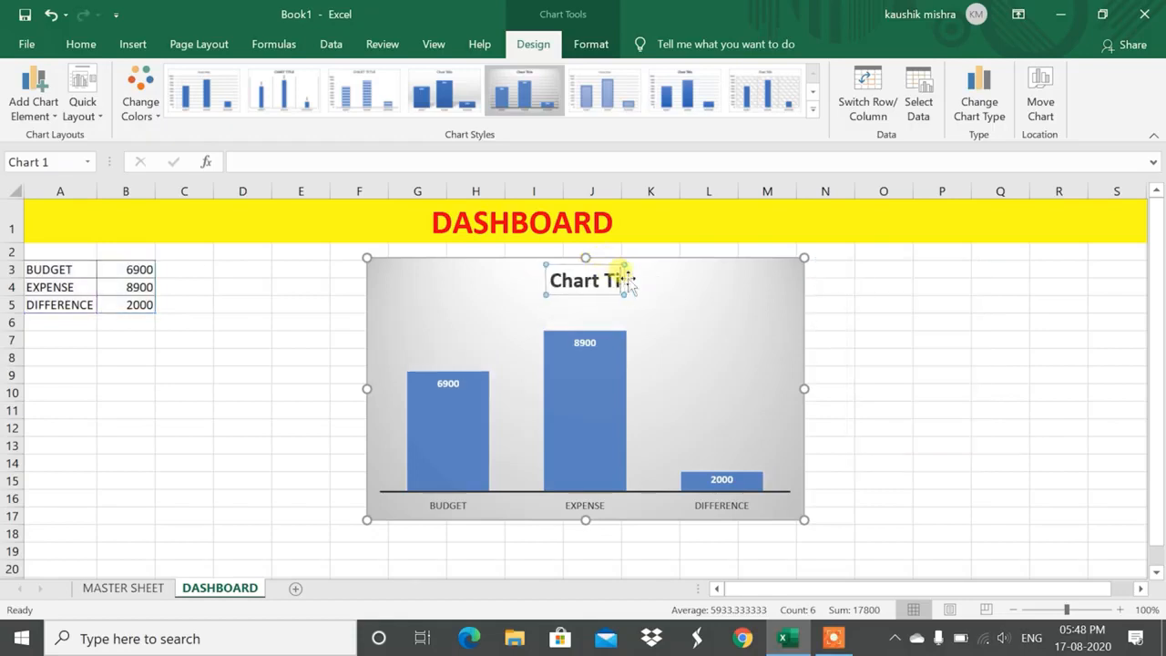
key(BackSpace)
key(BackSpace)
key(BackSpace)
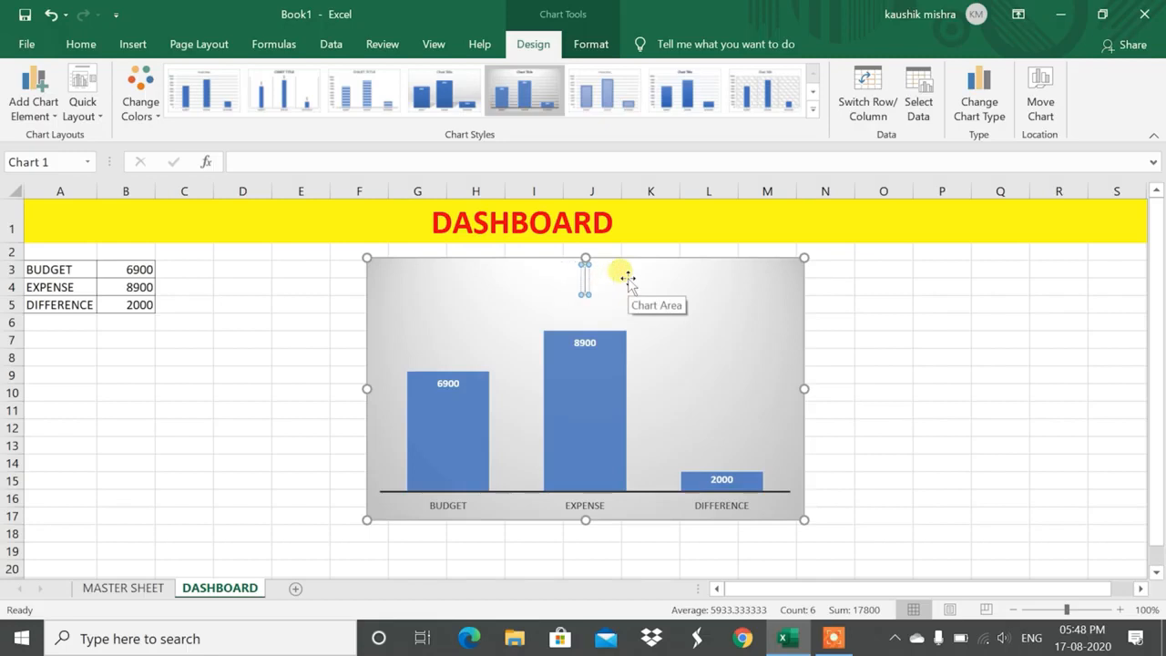
text(DASH)
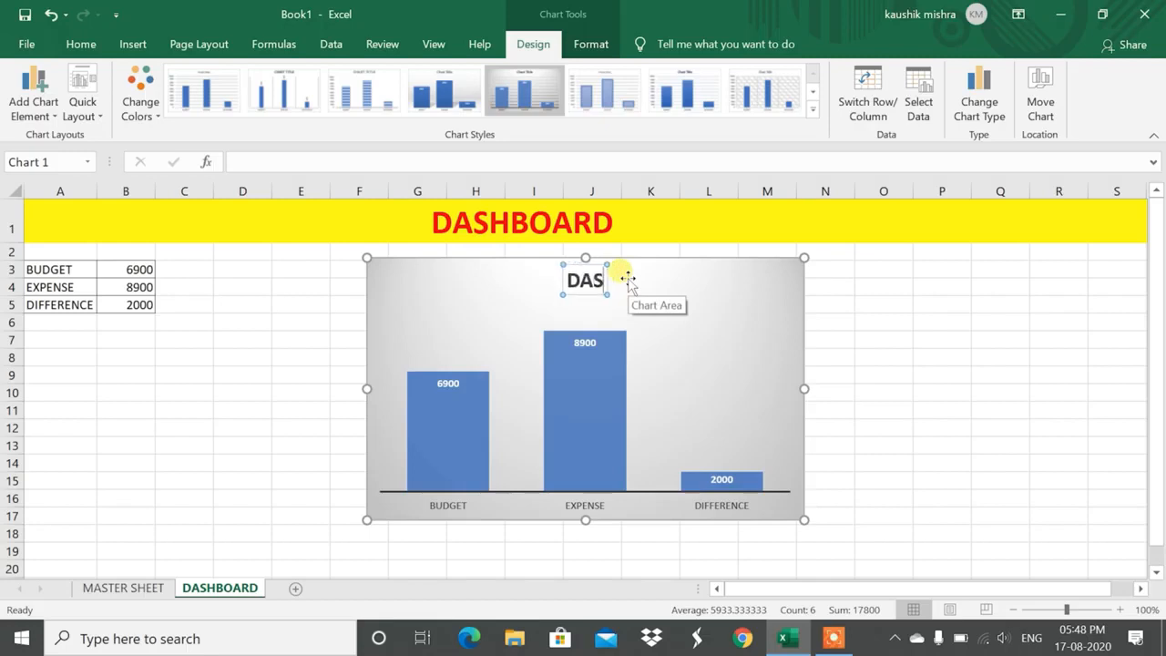
key(BackSpace)
key(BackSpace)
key(BackSpace)
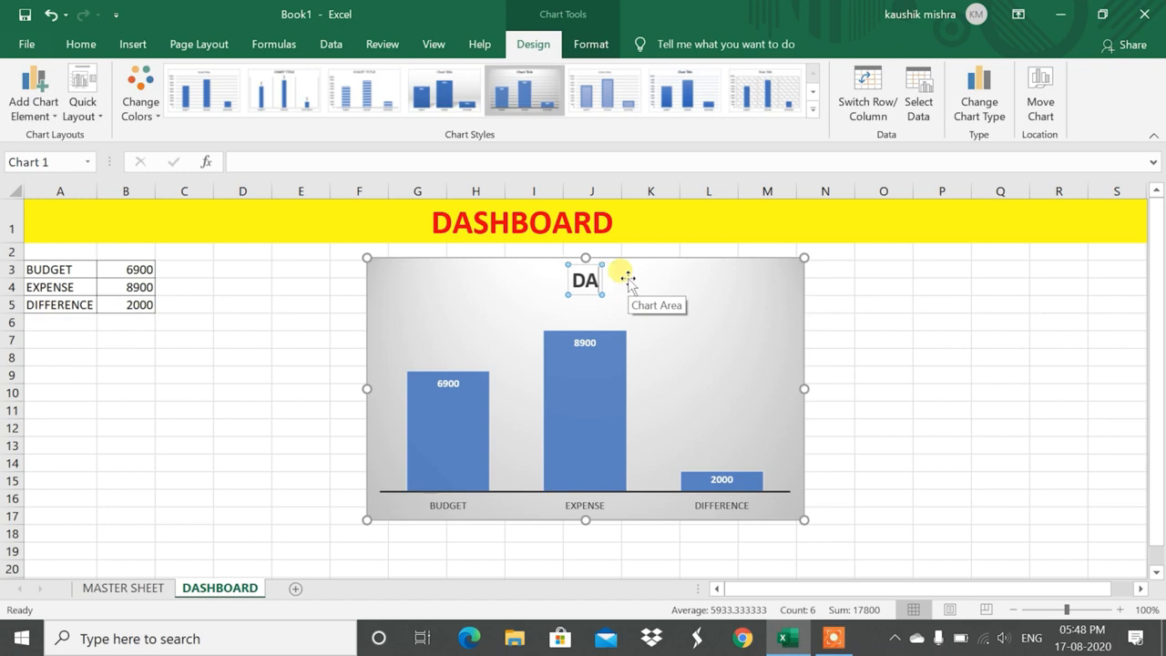
text(IF)
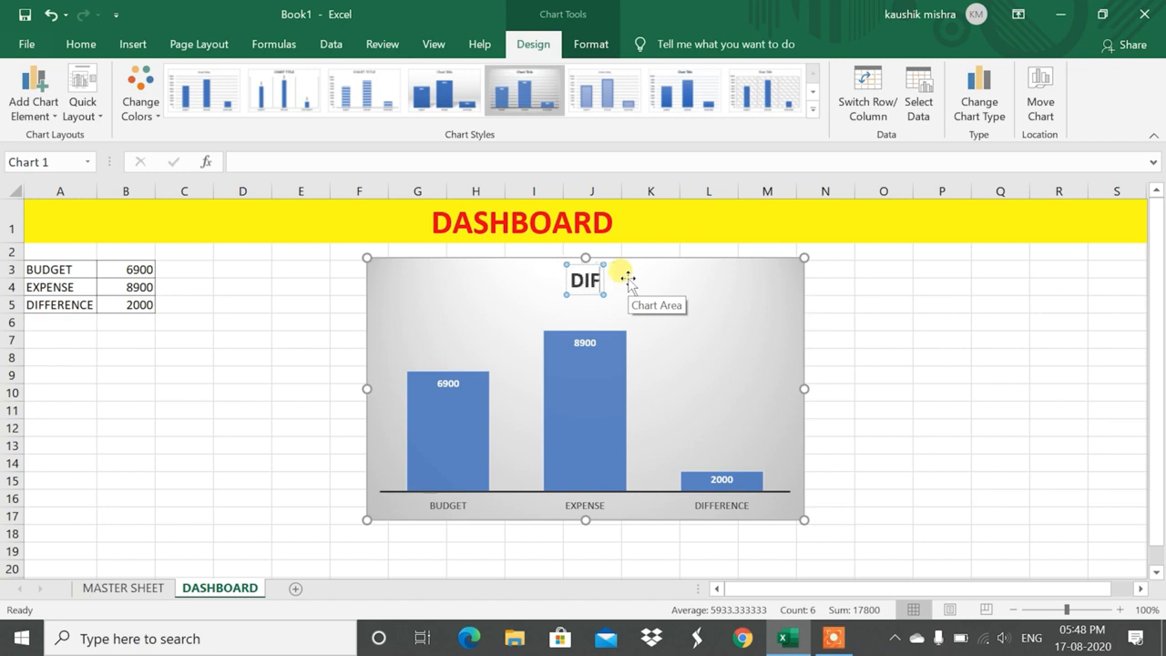
text(RENCE)
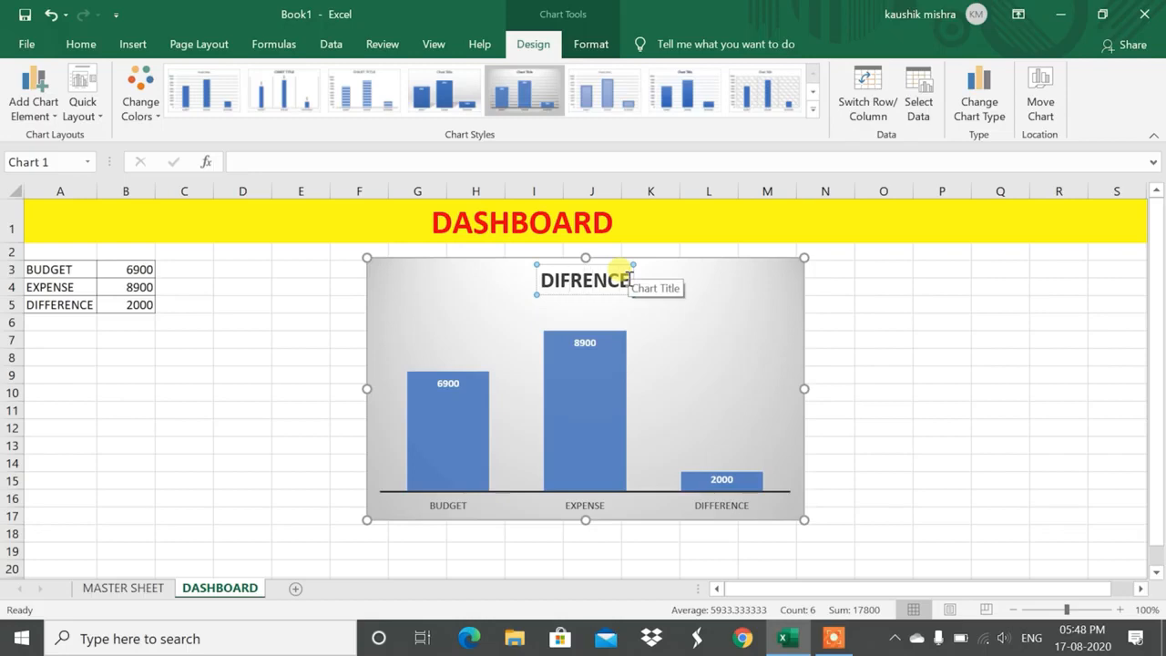
text(F)
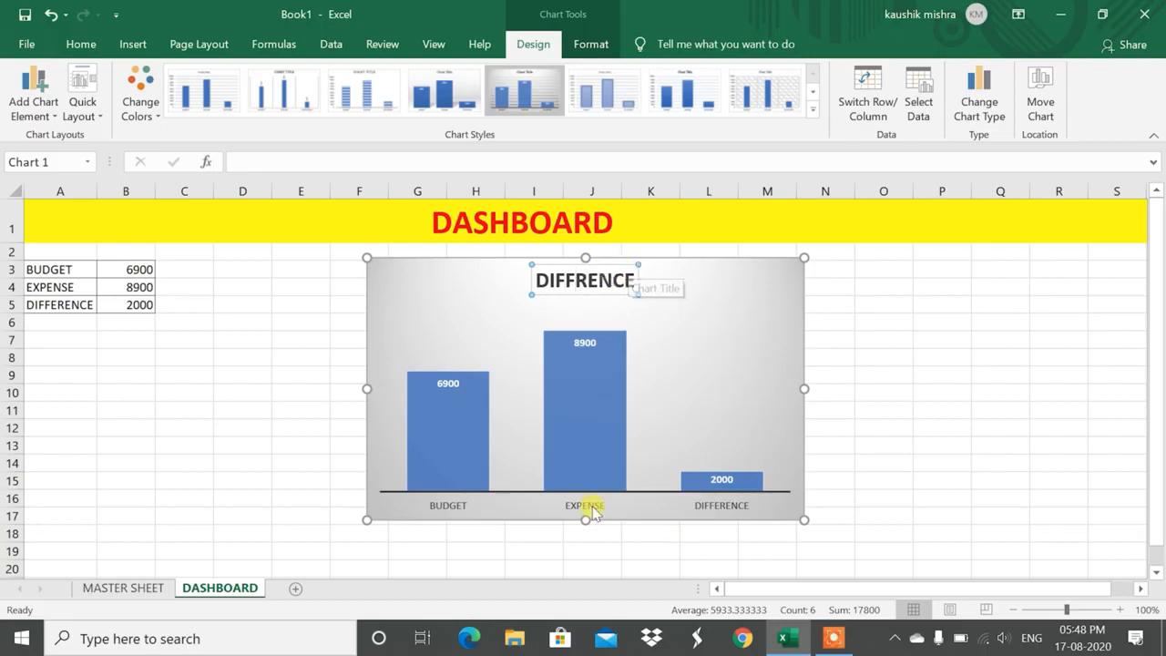
- Move the chart beside the summary table so that it spans about columns C to J
click(750, 347)
drag(732, 263, 525, 258)
- Enlarge the chart's data labels to font size 14 and color them yellow
click(385, 333)
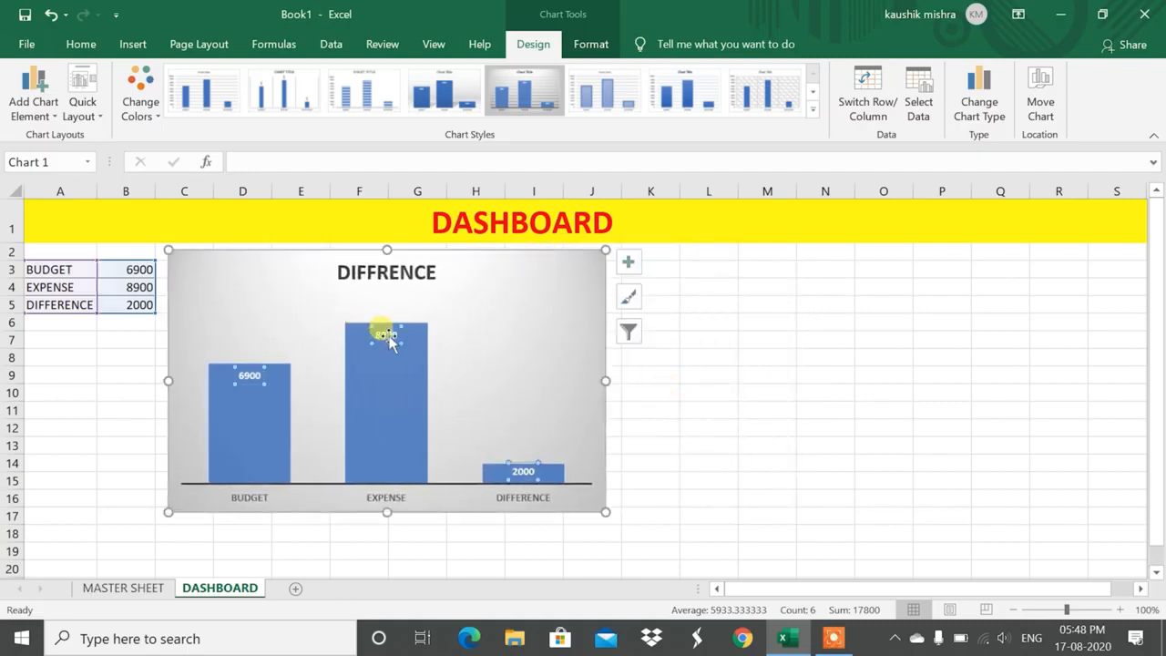
click(84, 44)
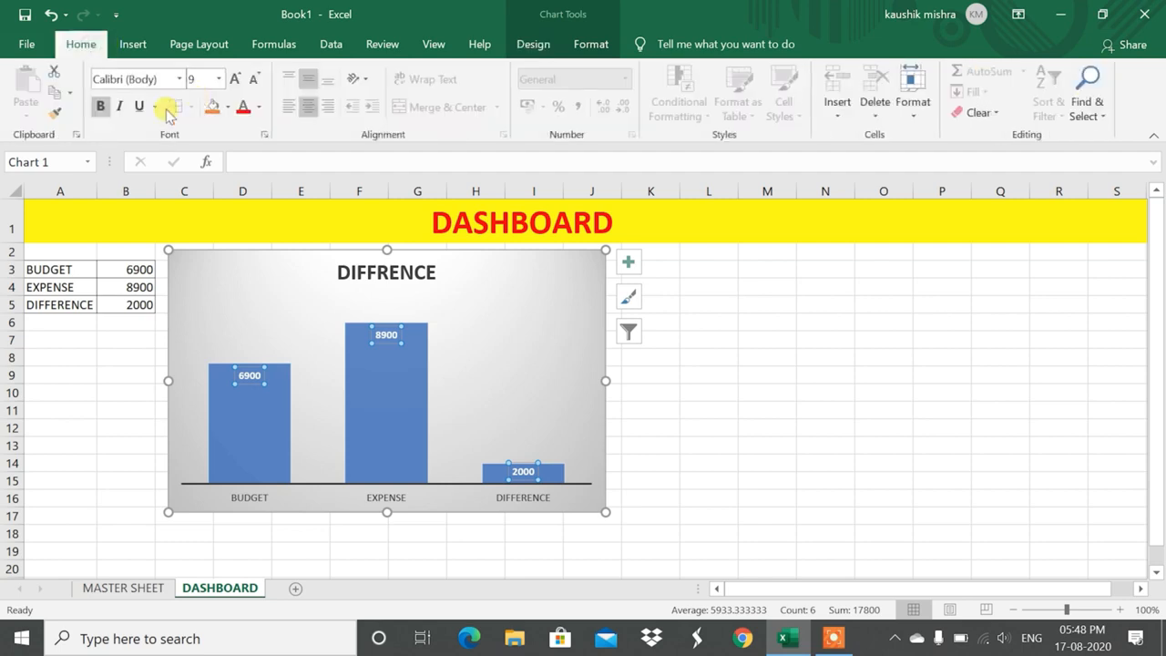
click(235, 79)
click(235, 79)
click(235, 80)
click(235, 79)
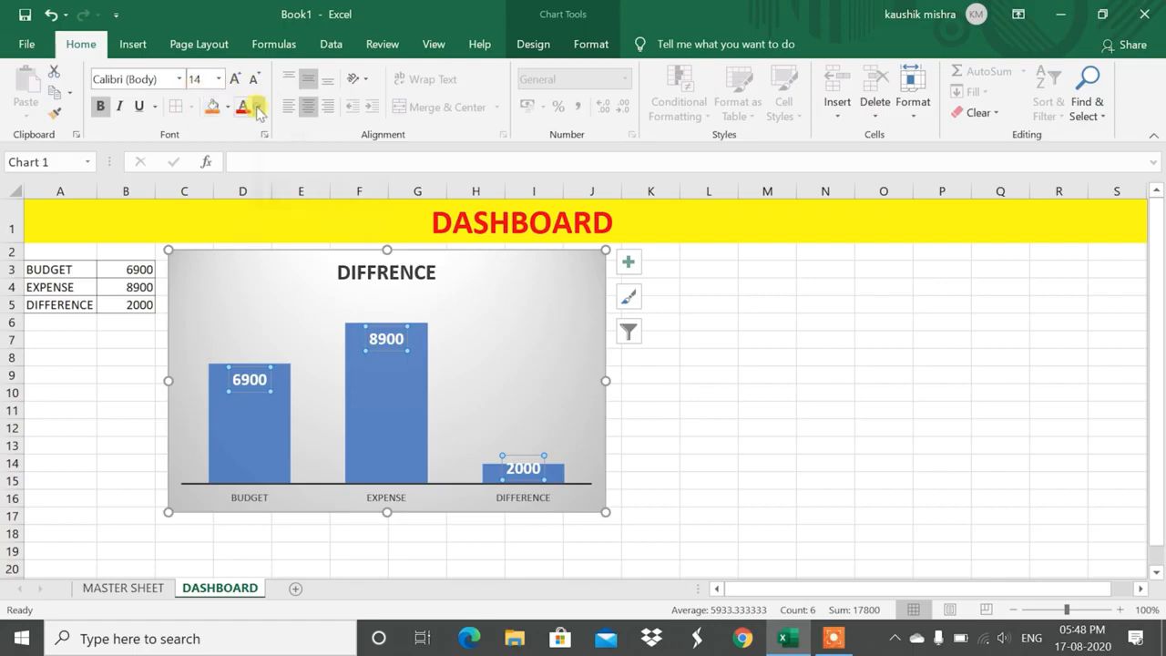
click(258, 106)
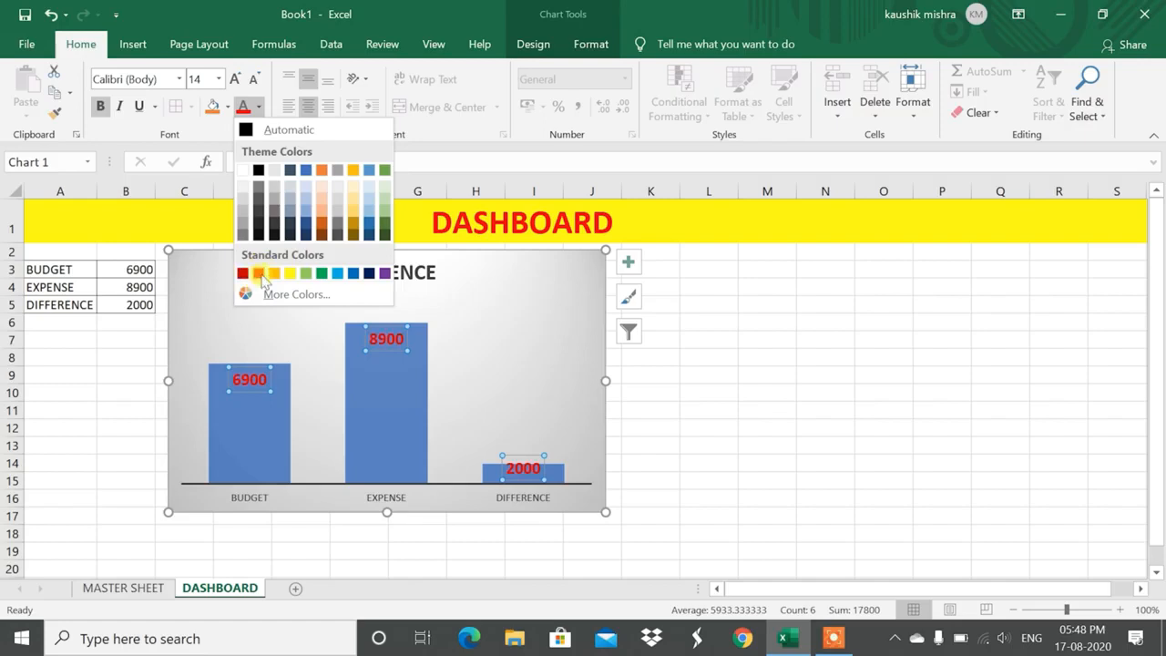
click(291, 274)
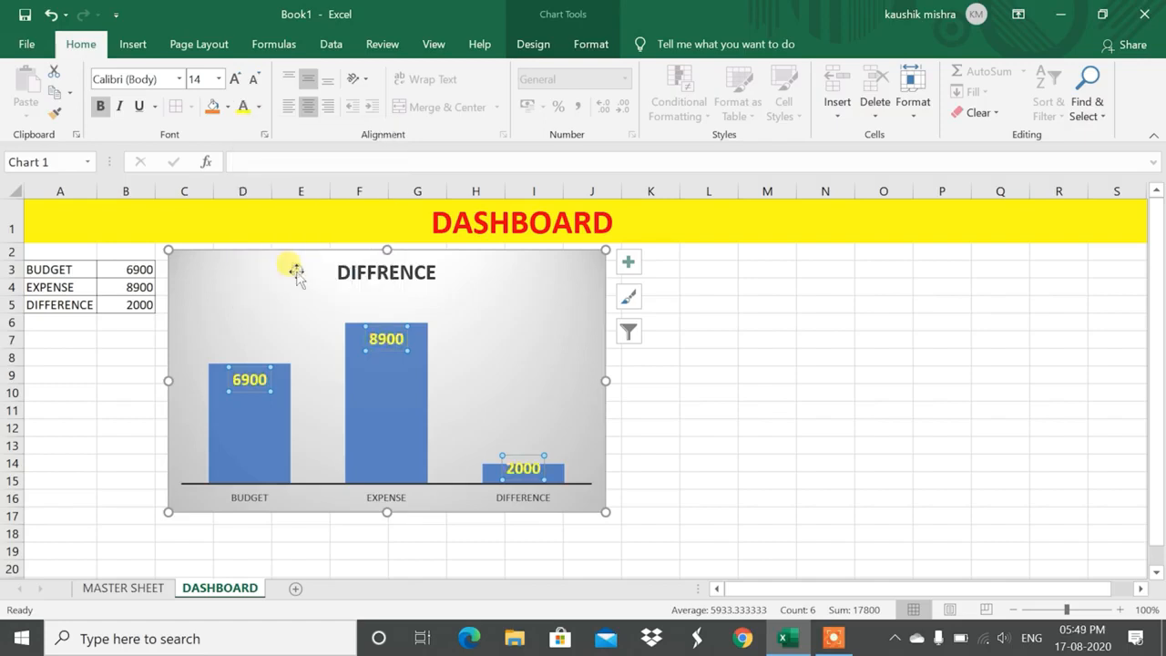
click(831, 373)
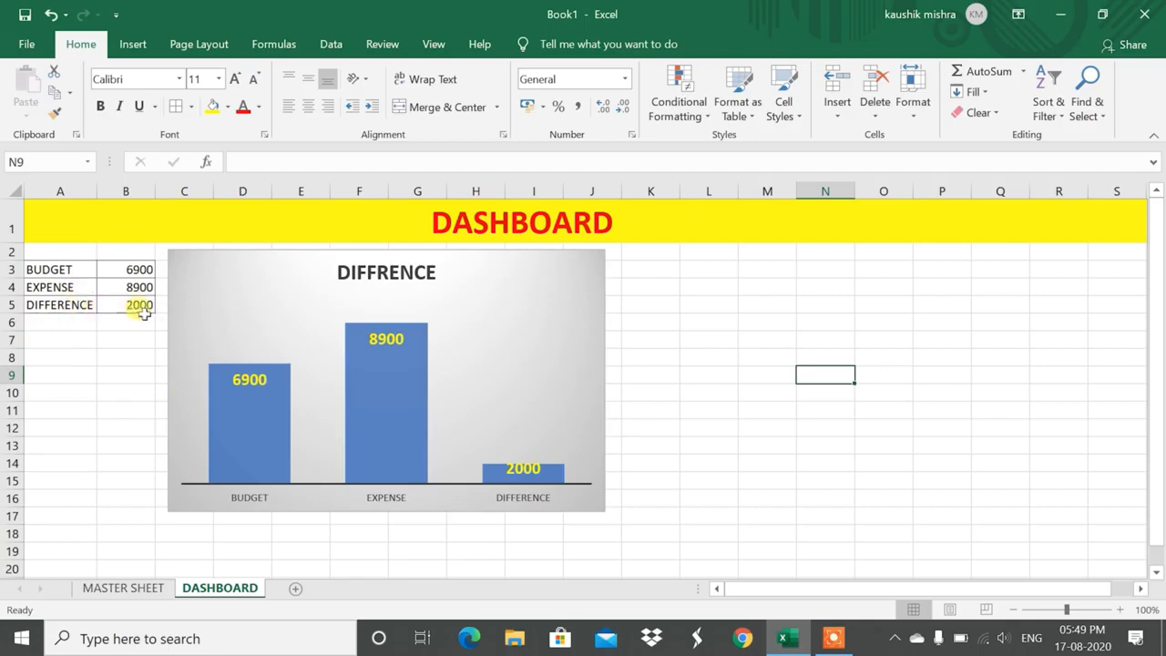
click(528, 315)
drag(514, 320, 501, 310)
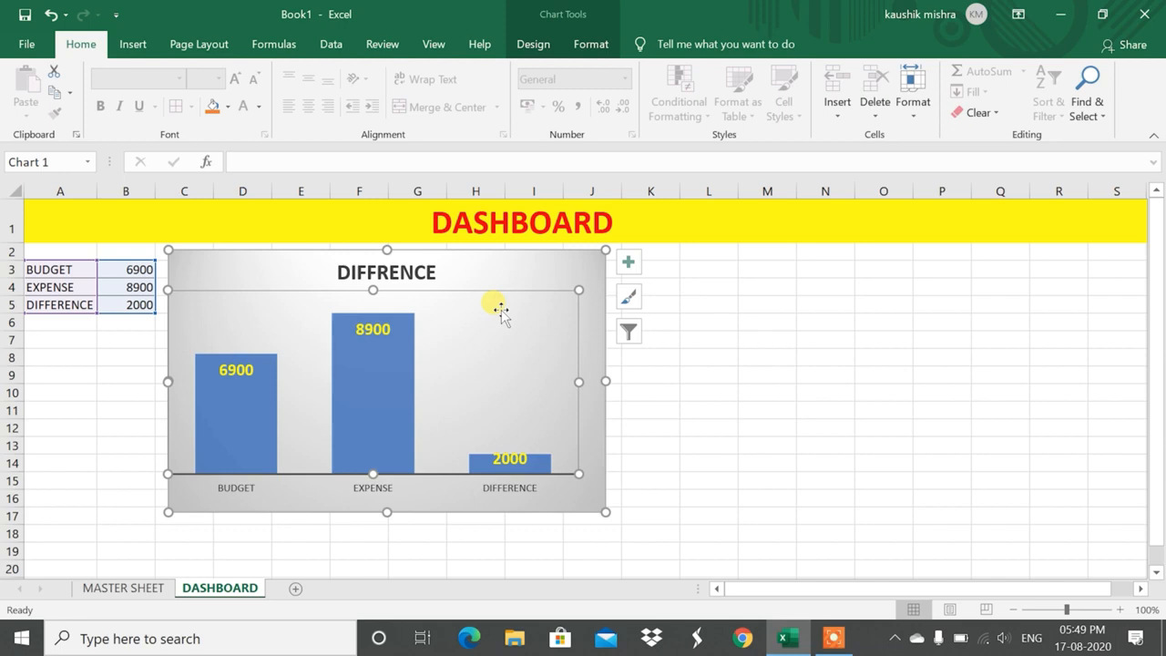
key(ctrl+z)
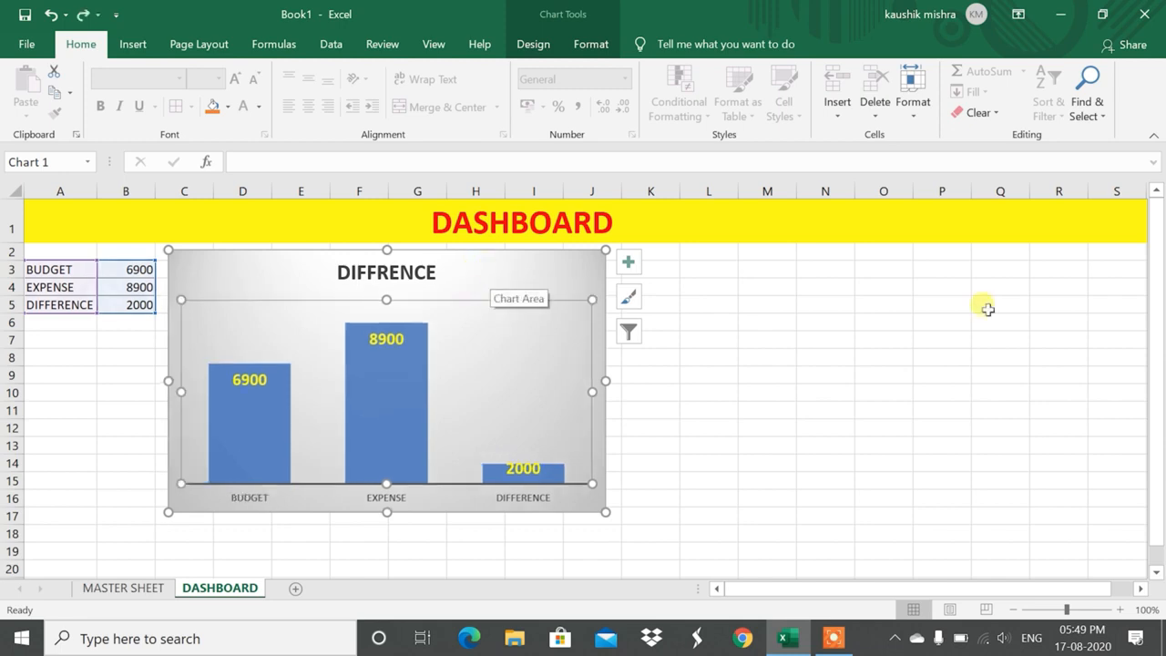
click(815, 323)
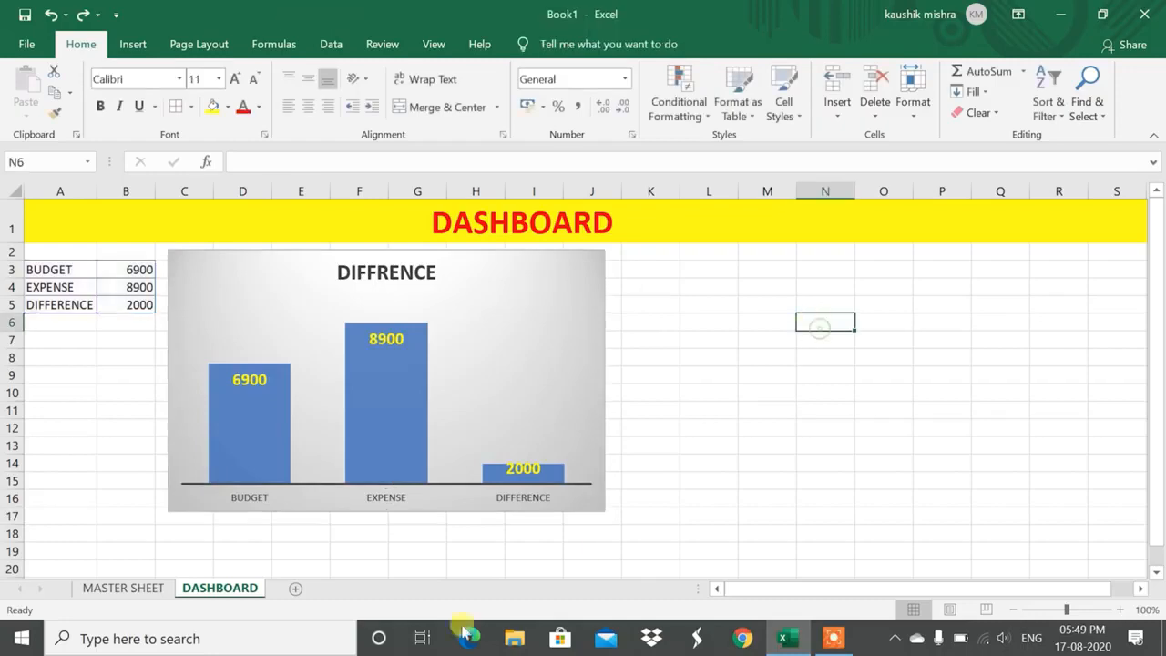
- Switch to the MASTER SHEET worksheet and select the empty cell G12
click(143, 587)
click(378, 456)
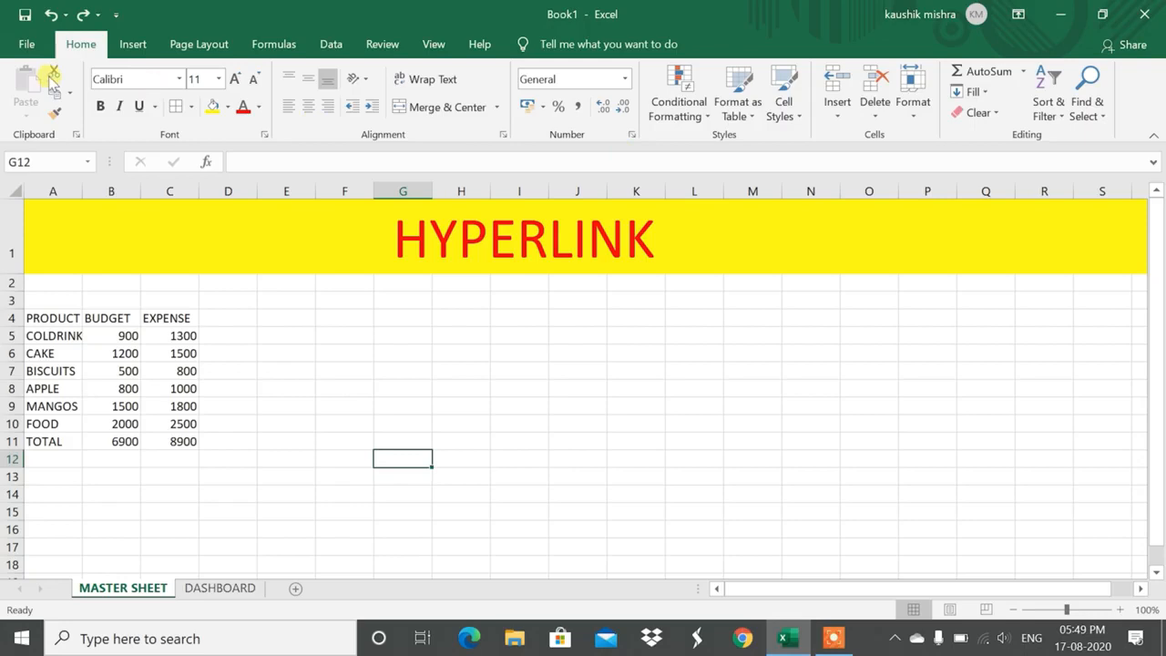
click(128, 45)
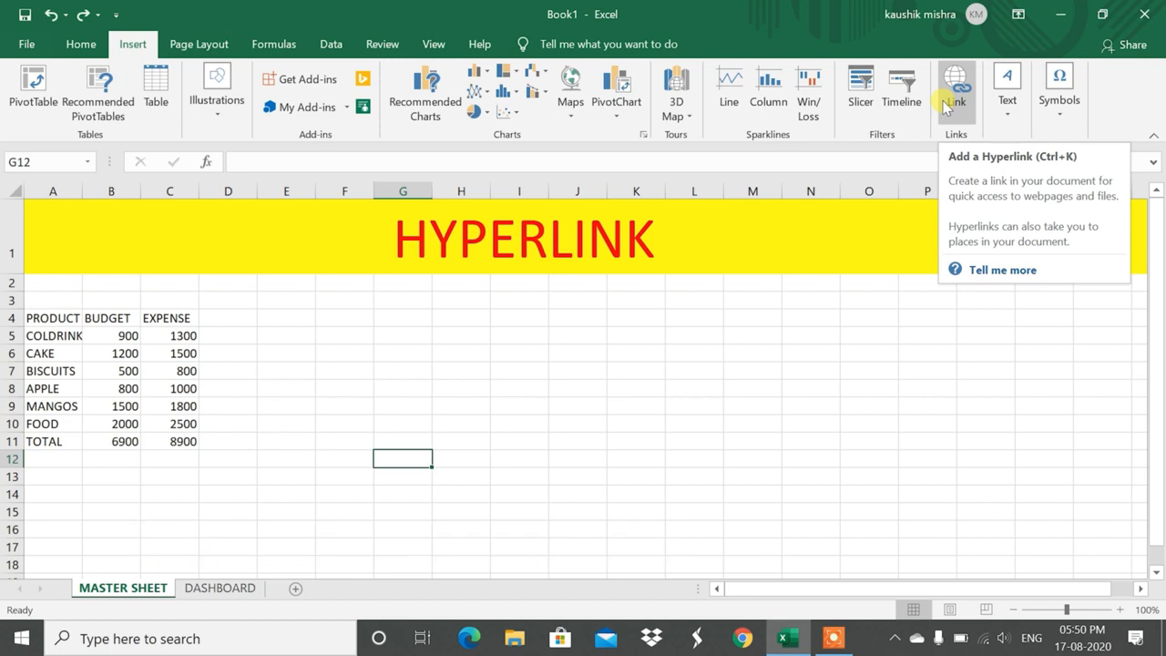
click(950, 91)
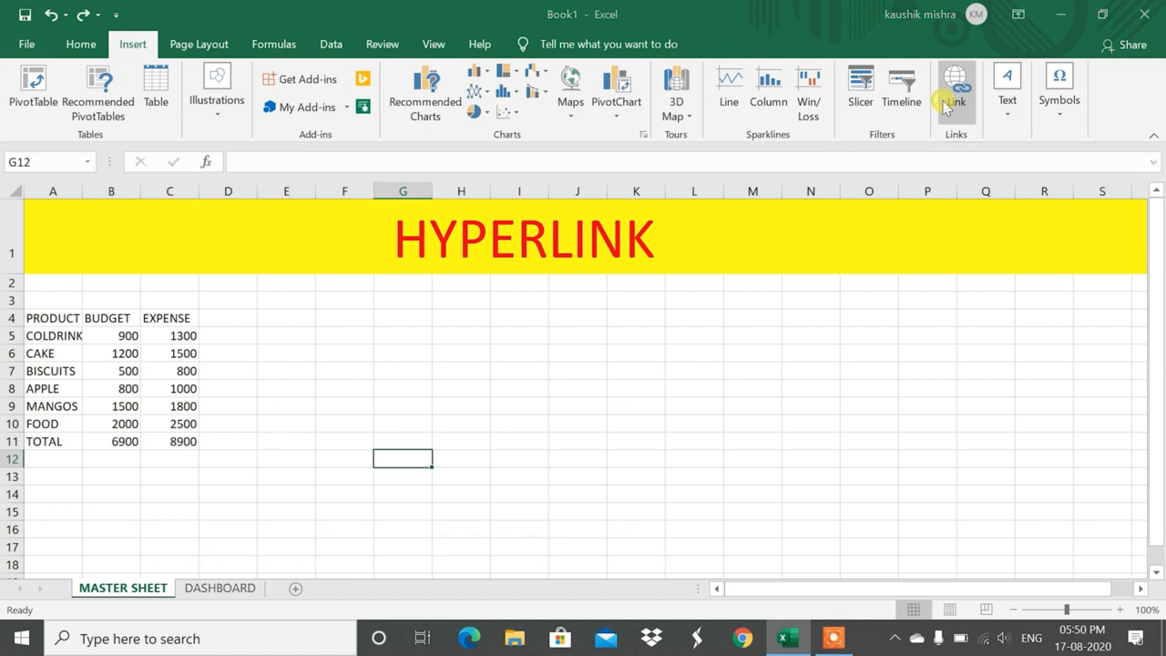
drag(606, 115, 533, 118)
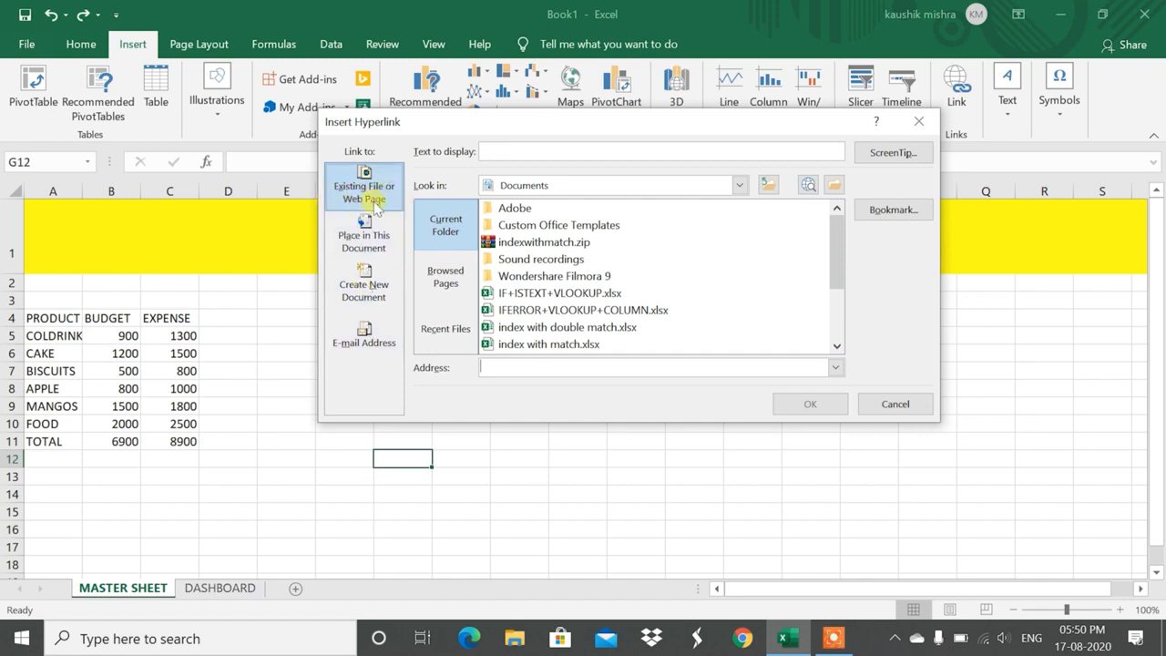
drag(455, 121, 558, 105)
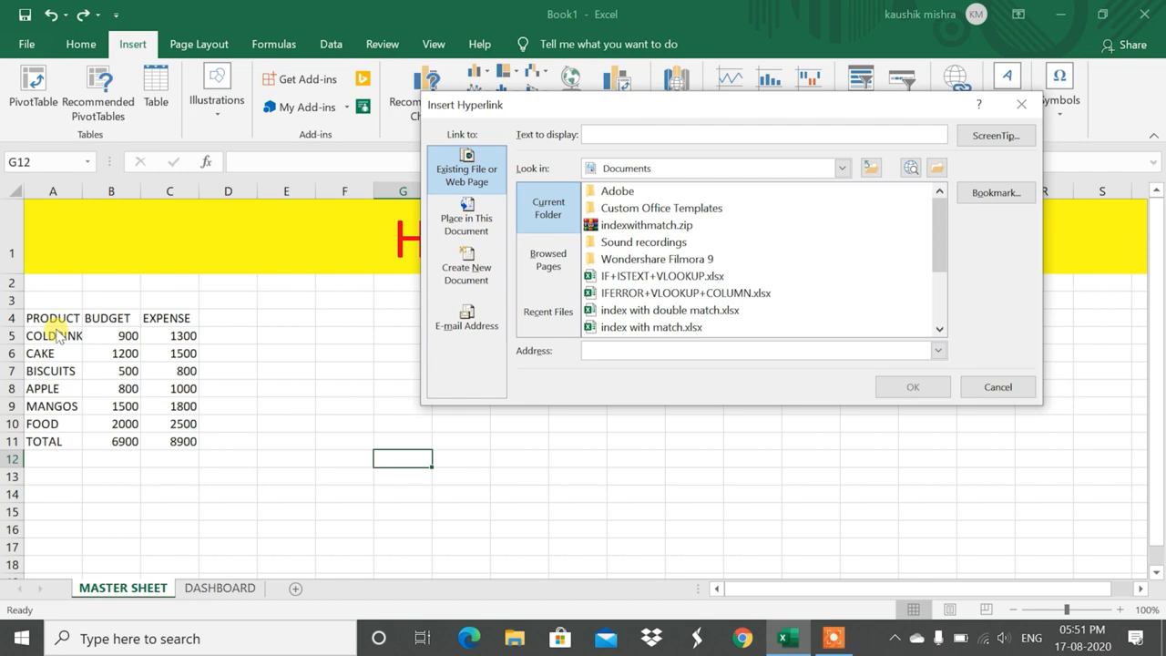
click(1017, 103)
- Open the Insert Hyperlink dialog for the COLDRINK cell A5 and move it clear of the table
click(52, 335)
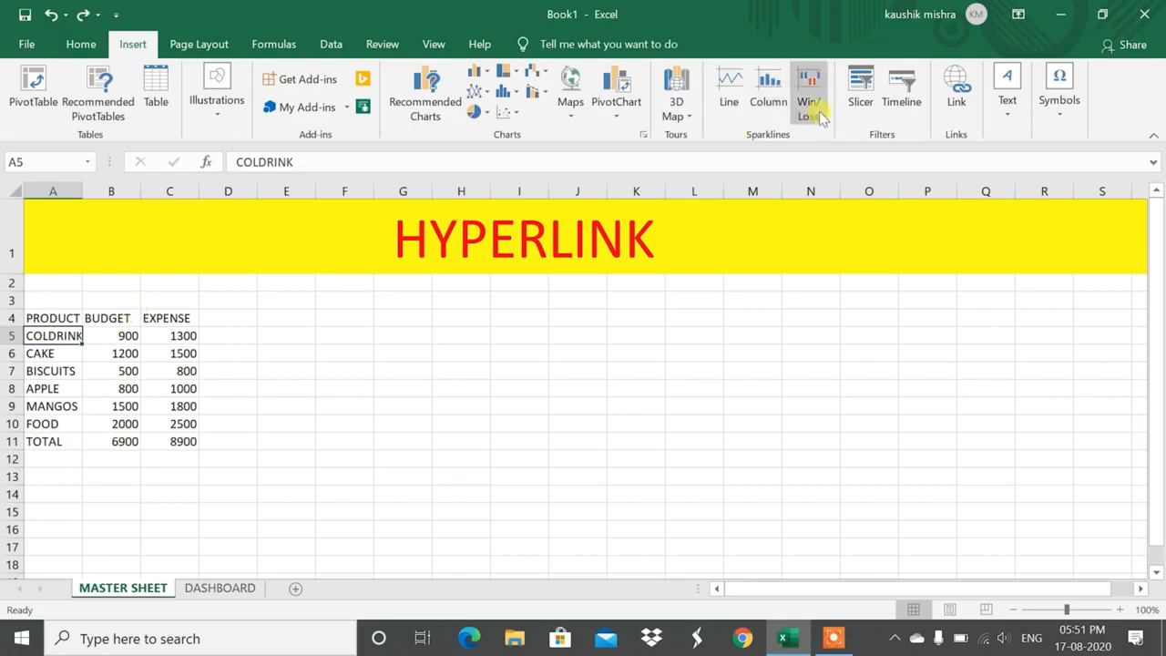
click(957, 91)
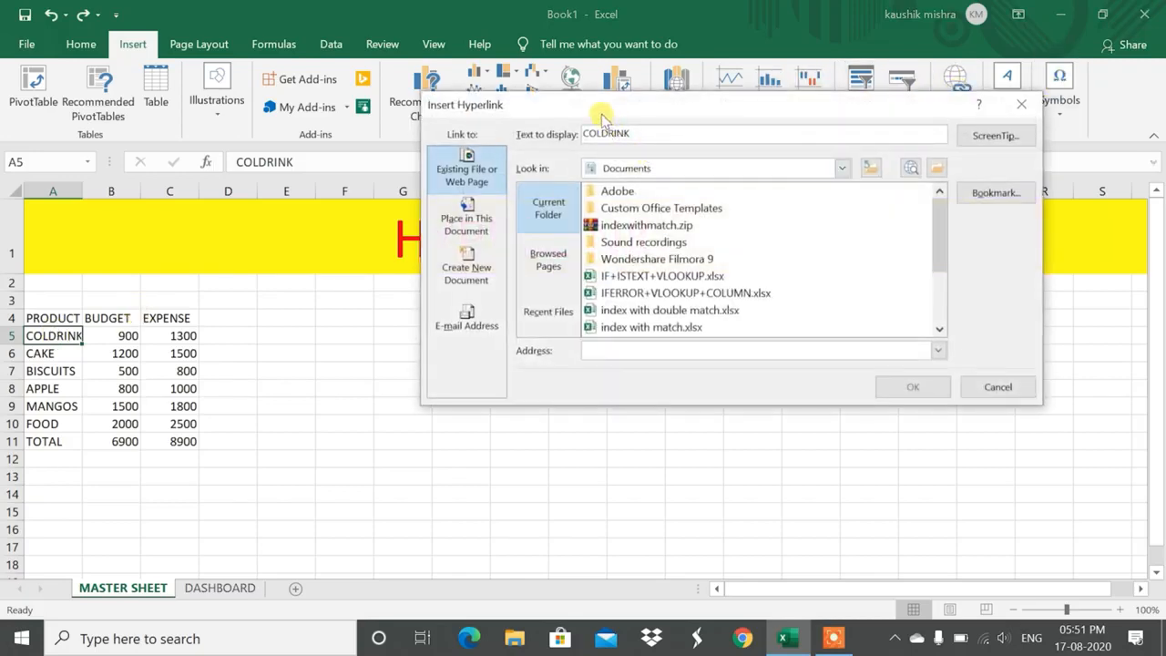
drag(583, 106, 413, 97)
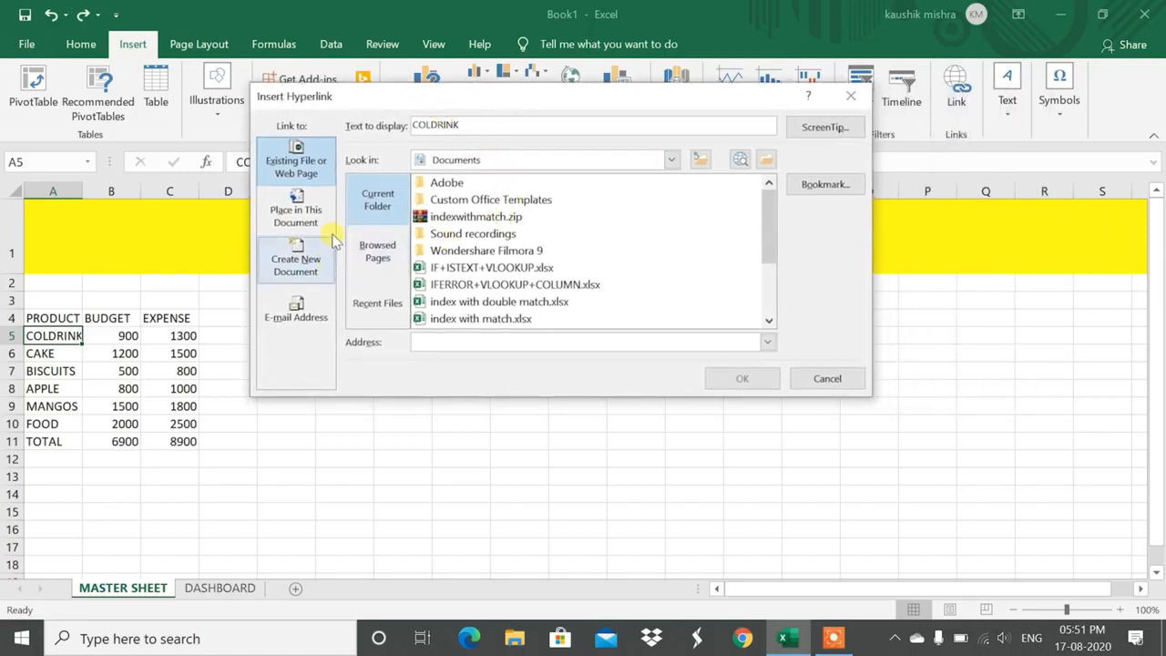
- Try IFERROR+VLOOKUP+COLUMN.xlsx from the Documents folder as the target of the COLDRINK hyperlink
click(659, 167)
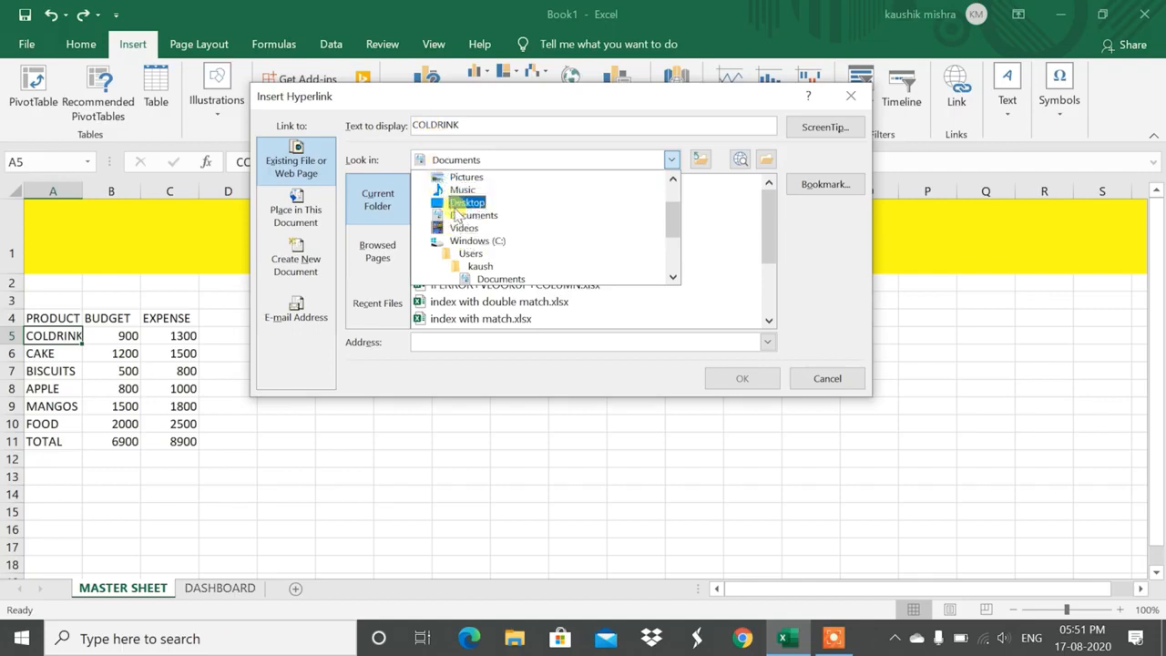
click(698, 214)
click(672, 161)
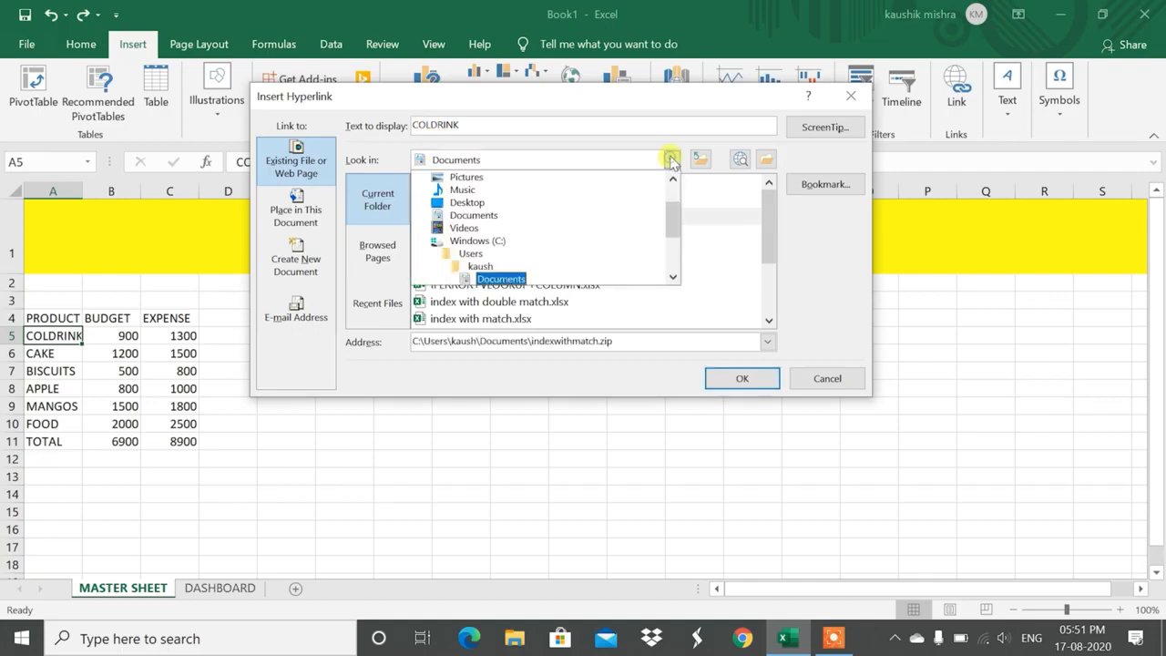
click(723, 196)
scroll(574, 260, down, 2)
scroll(574, 259, up, 2)
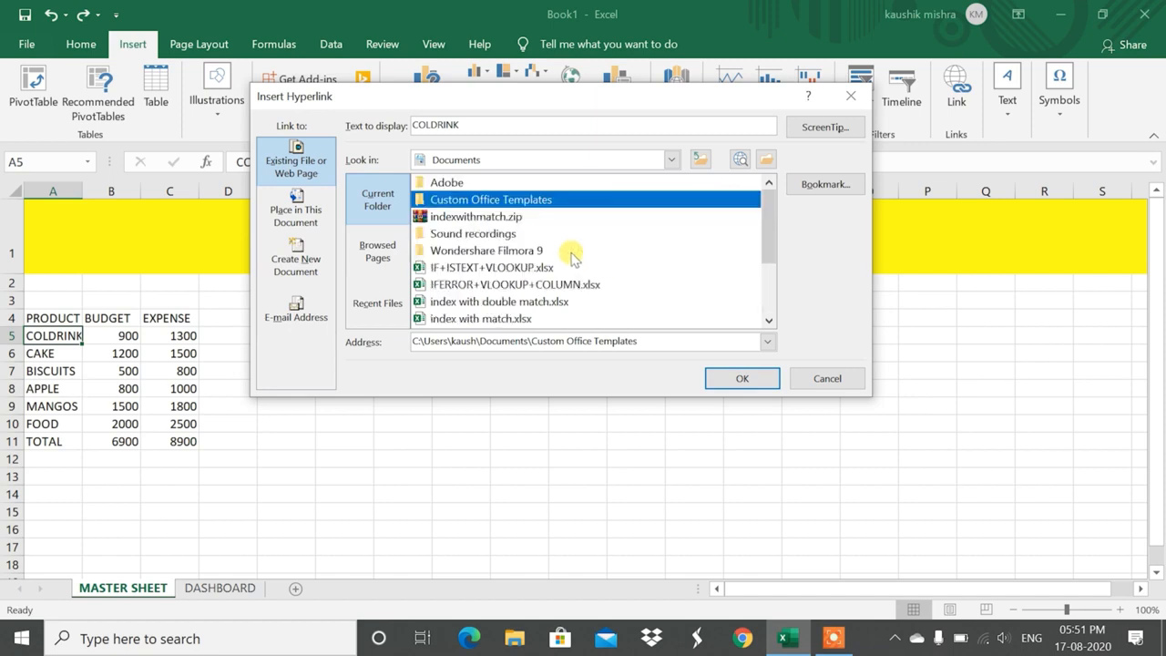
click(671, 159)
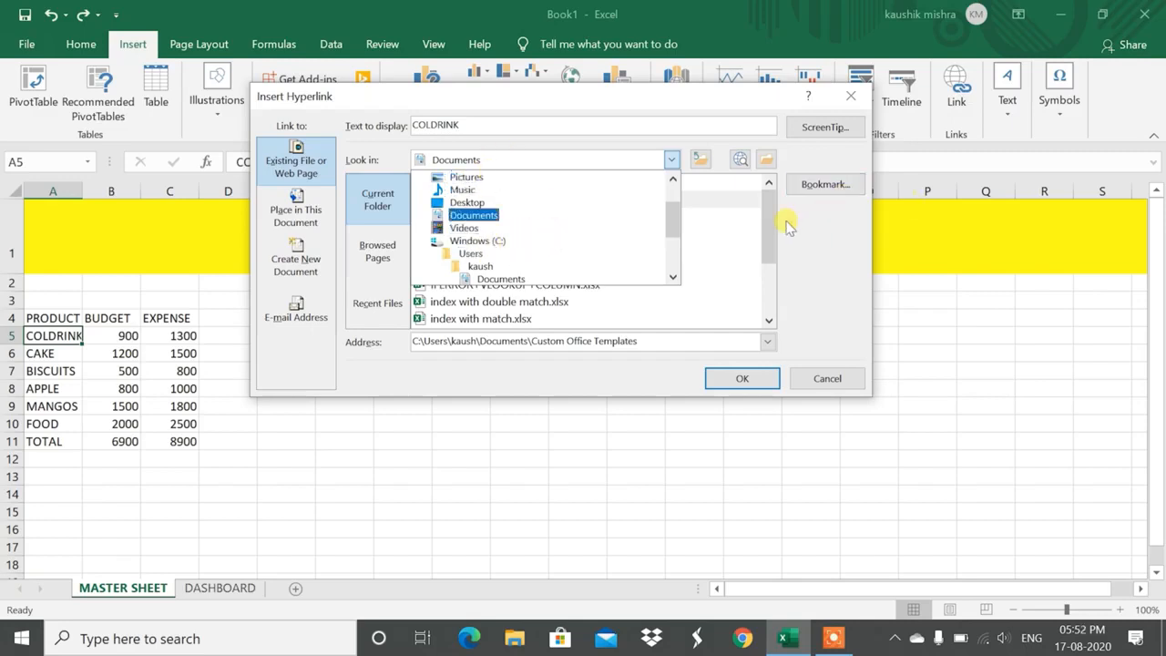
click(733, 216)
click(469, 284)
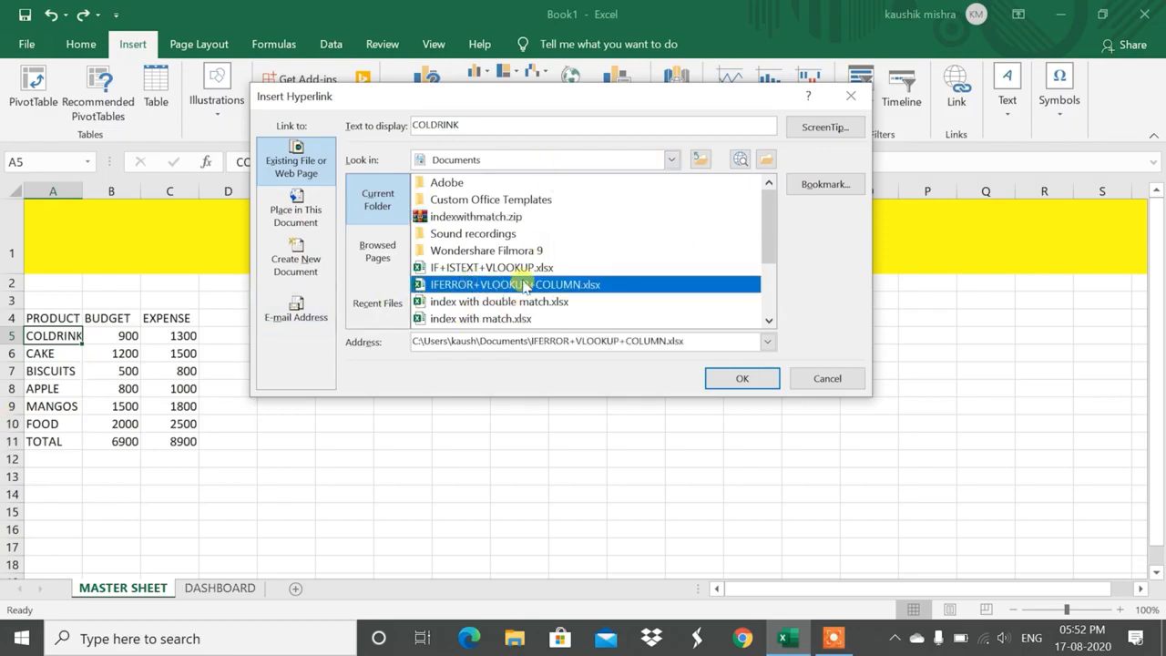
scroll(524, 288, down, 2)
scroll(521, 284, up, 2)
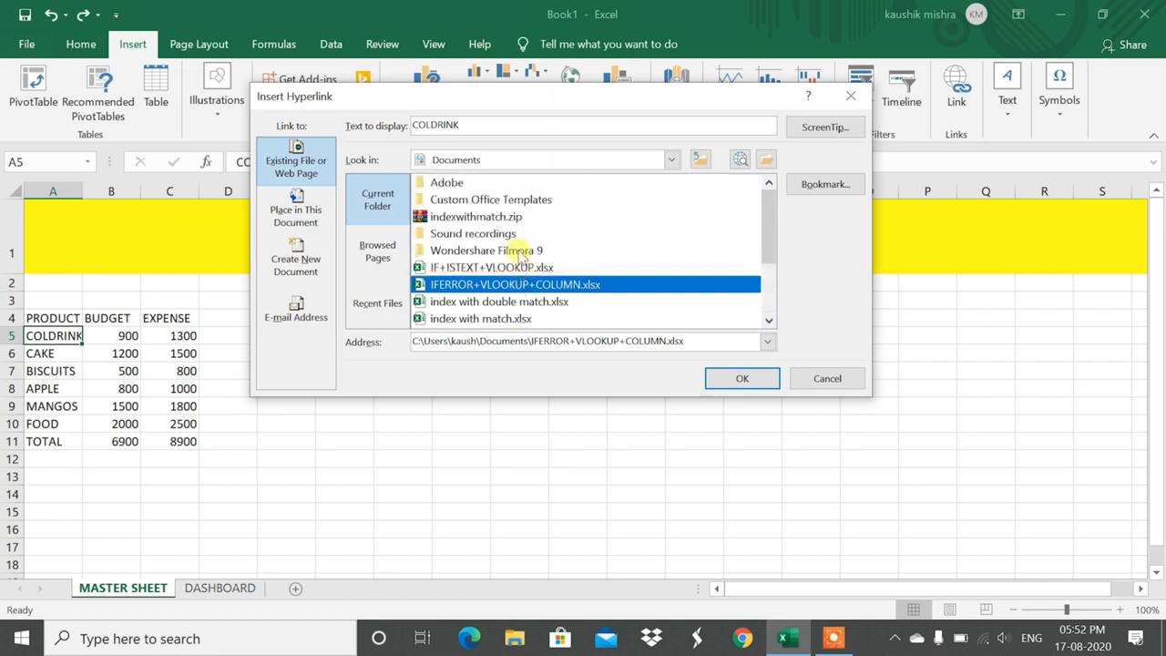
- Set the hyperlink's lookup folder to Downloads and look through its files for a workbook
click(642, 160)
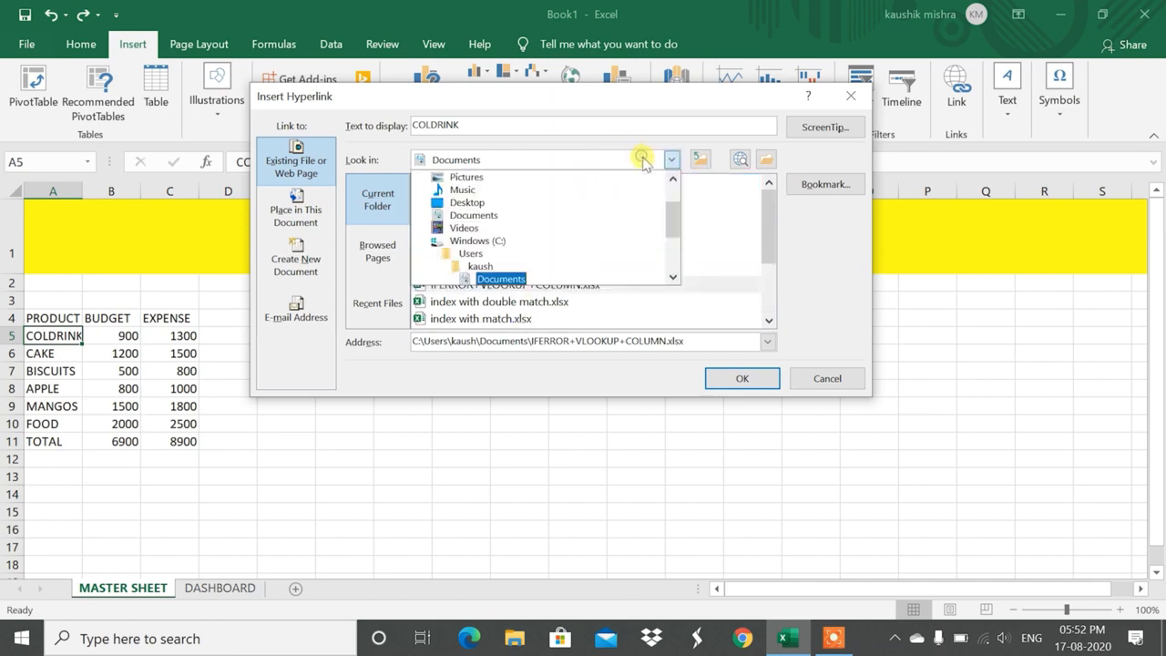
click(488, 192)
click(589, 160)
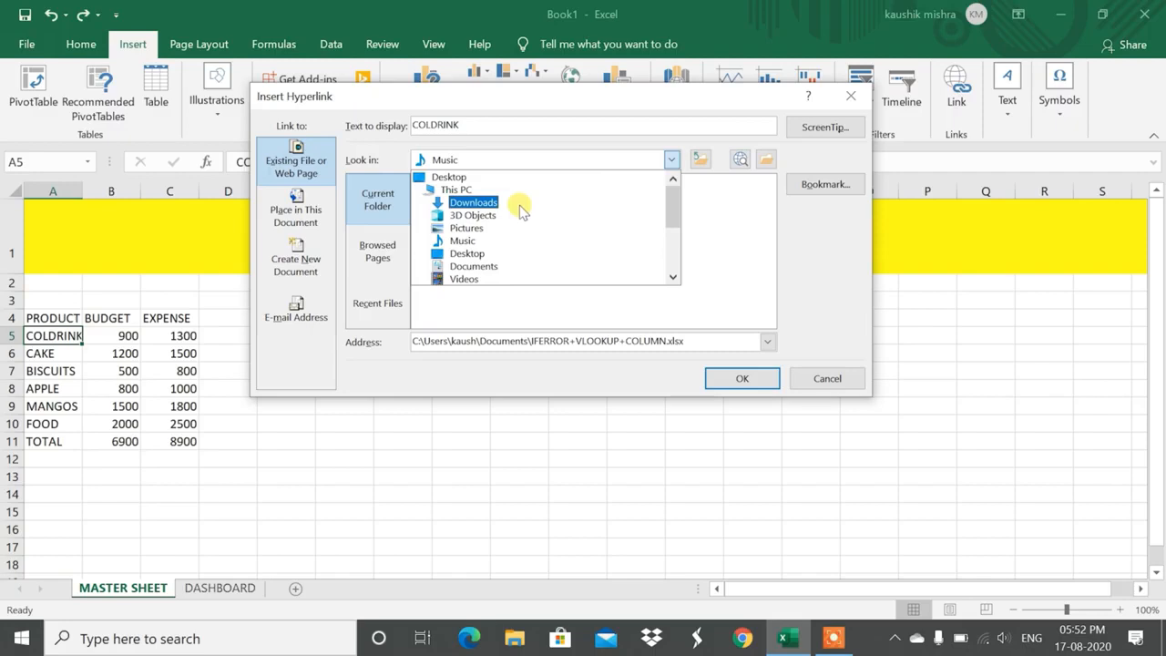
click(520, 204)
scroll(533, 252, down, 1)
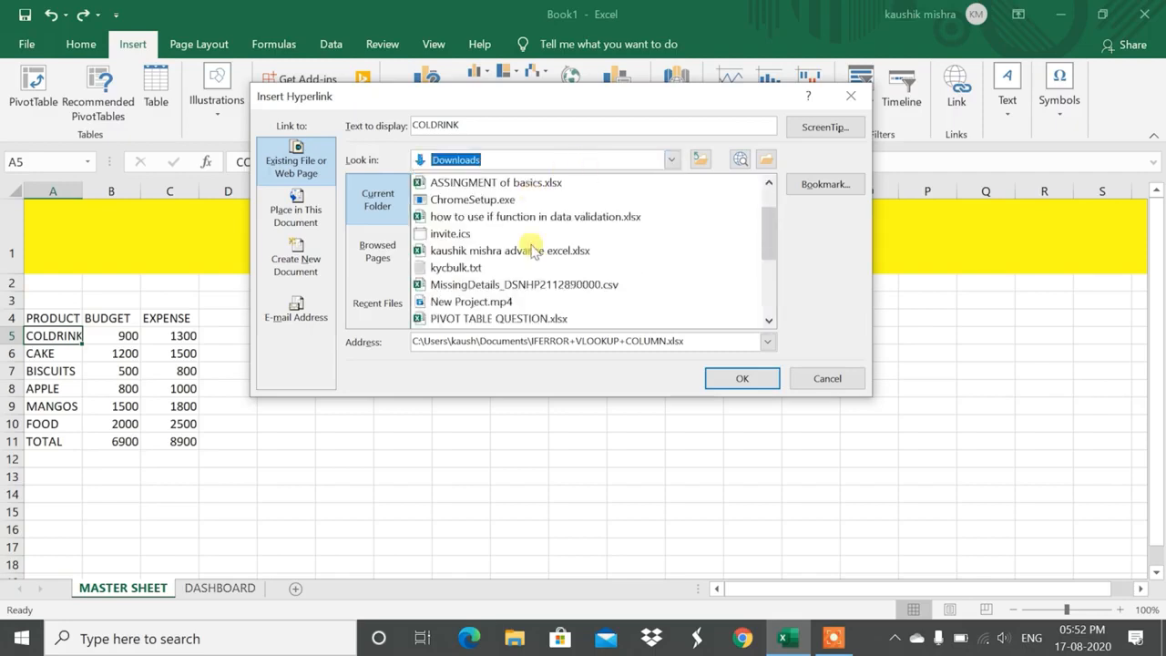
scroll(533, 253, down, 3)
scroll(531, 250, up, 4)
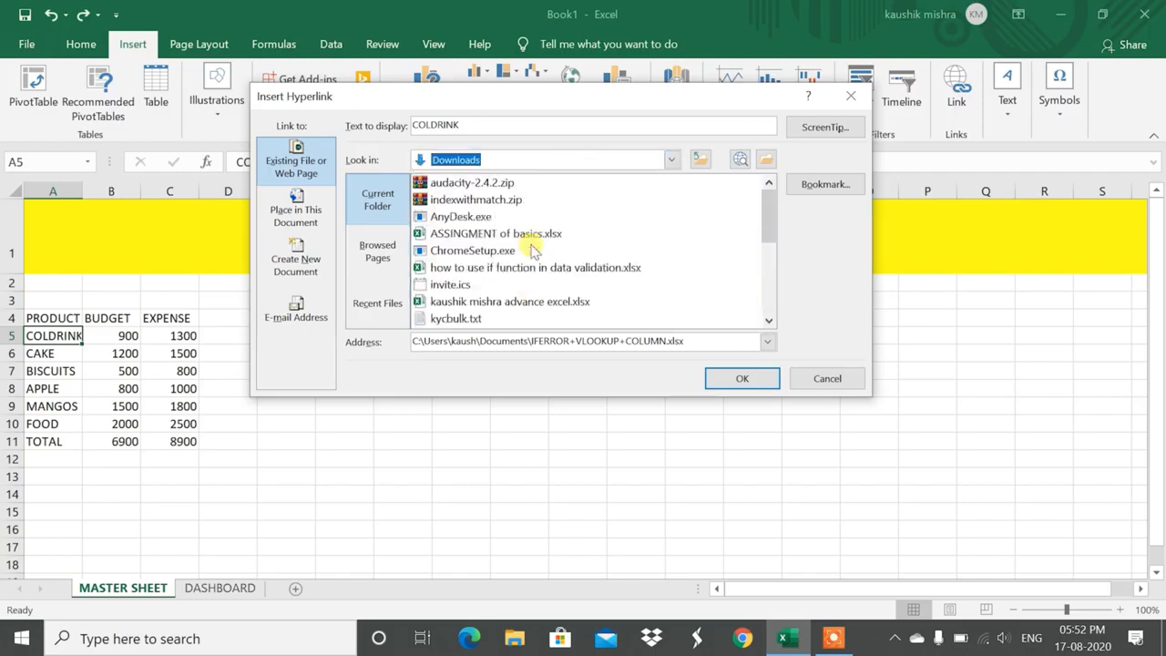
click(671, 160)
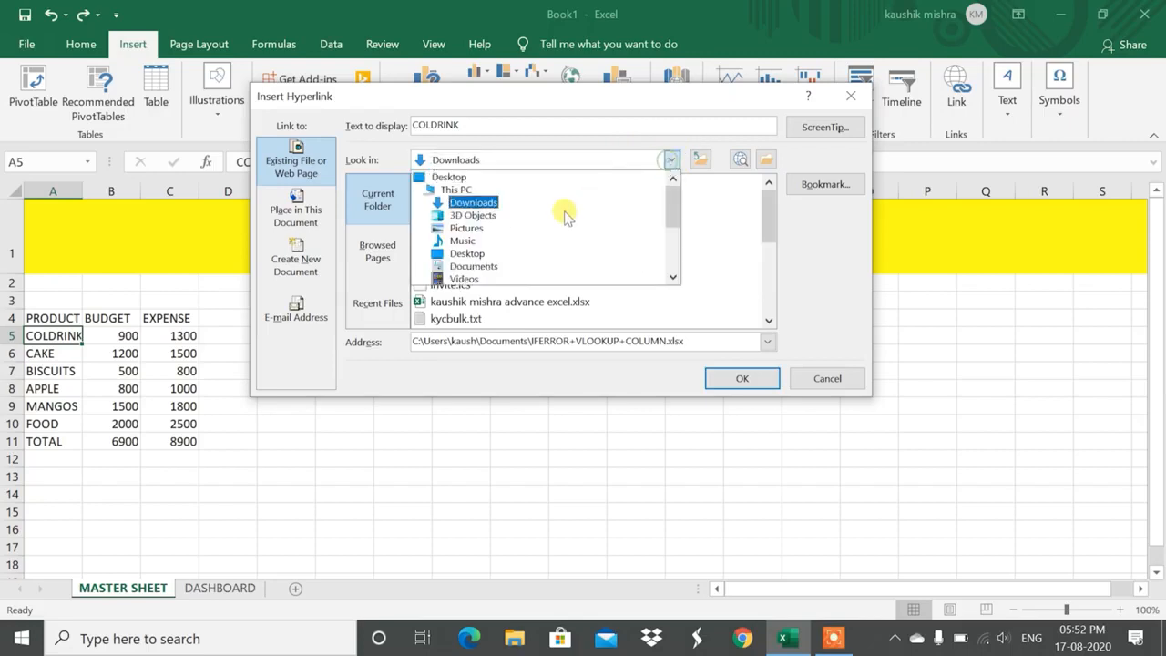
scroll(531, 258, down, 1)
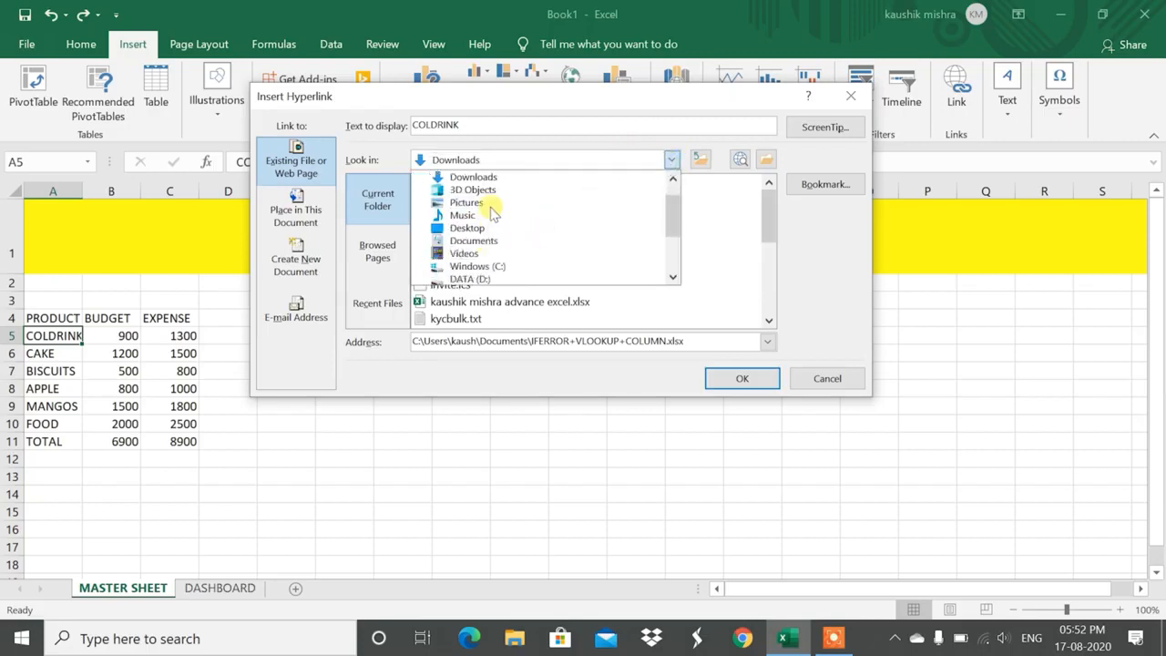
scroll(486, 235, up, 1)
scroll(487, 235, up, 1)
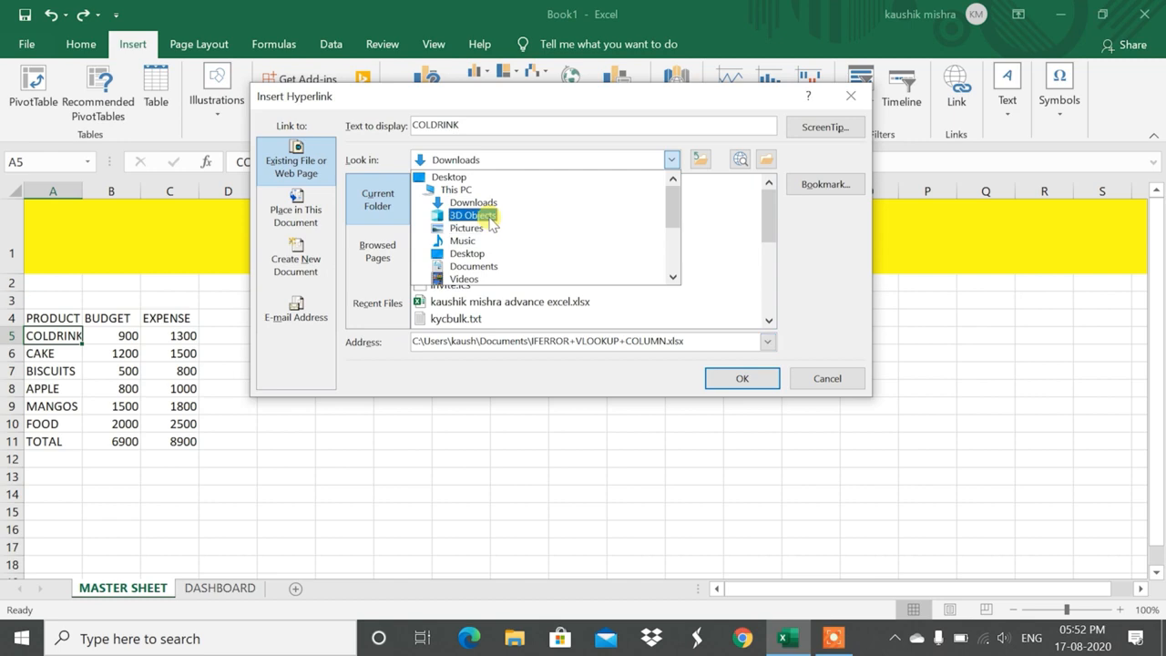
click(496, 204)
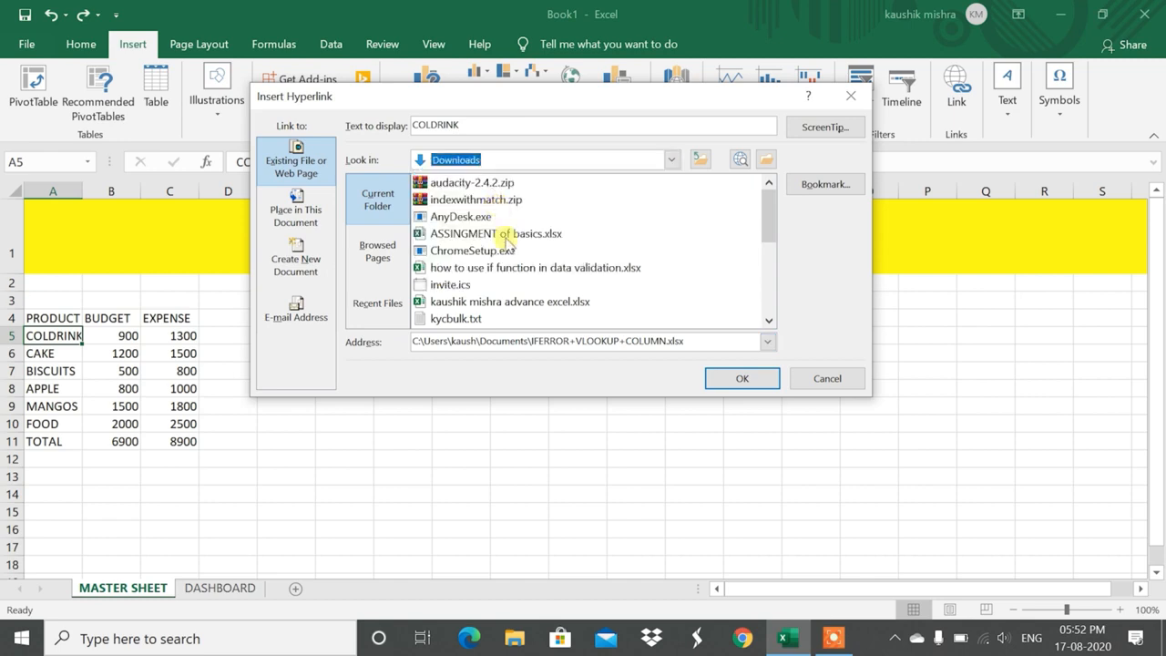
- Link the COLDRINK cell to the file "how to use if function in data validation.xlsx"
click(514, 270)
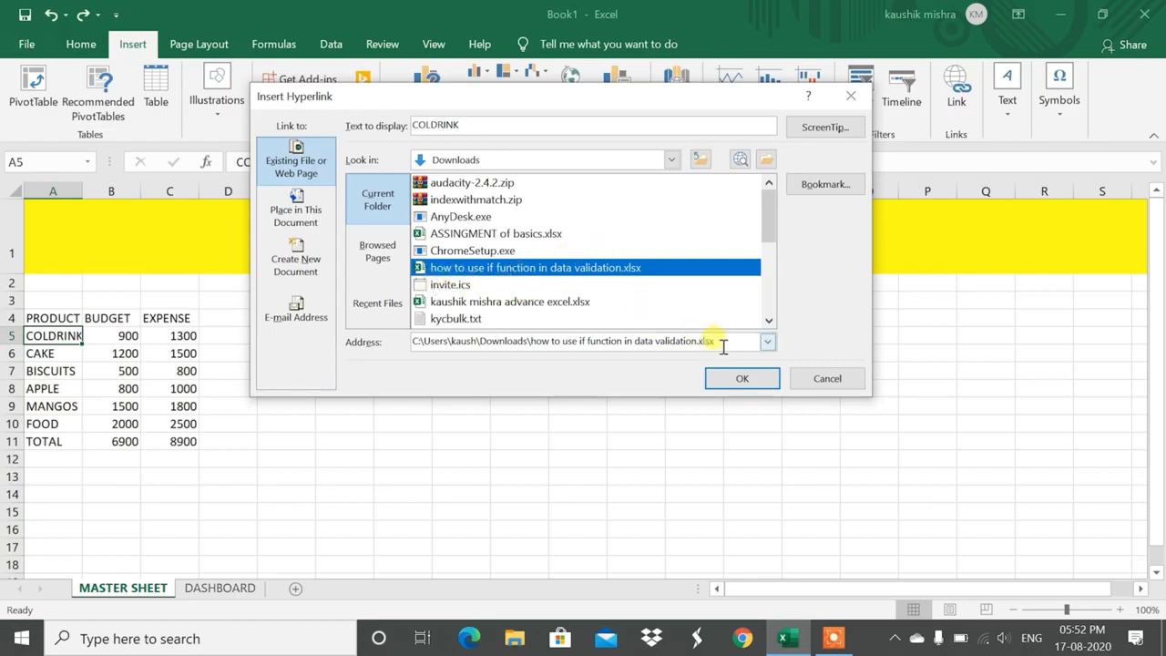
click(743, 378)
click(535, 391)
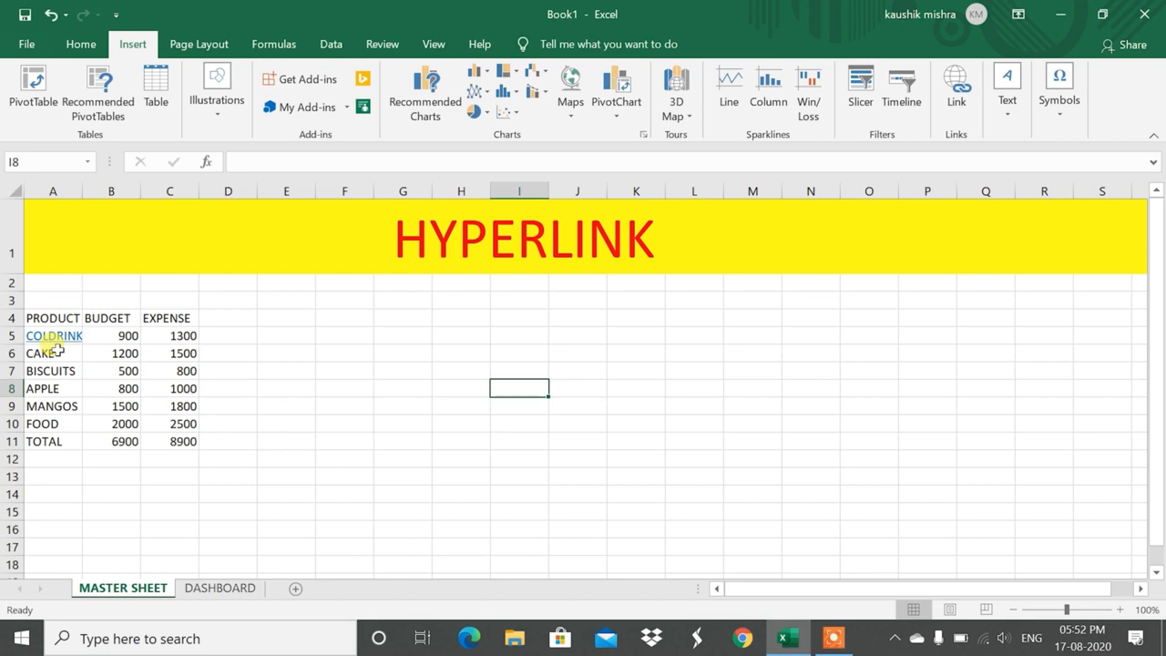
- Test the COLDRINK hyperlink by following it to its workbook, and close that workbook again
mouse_move(62, 345)
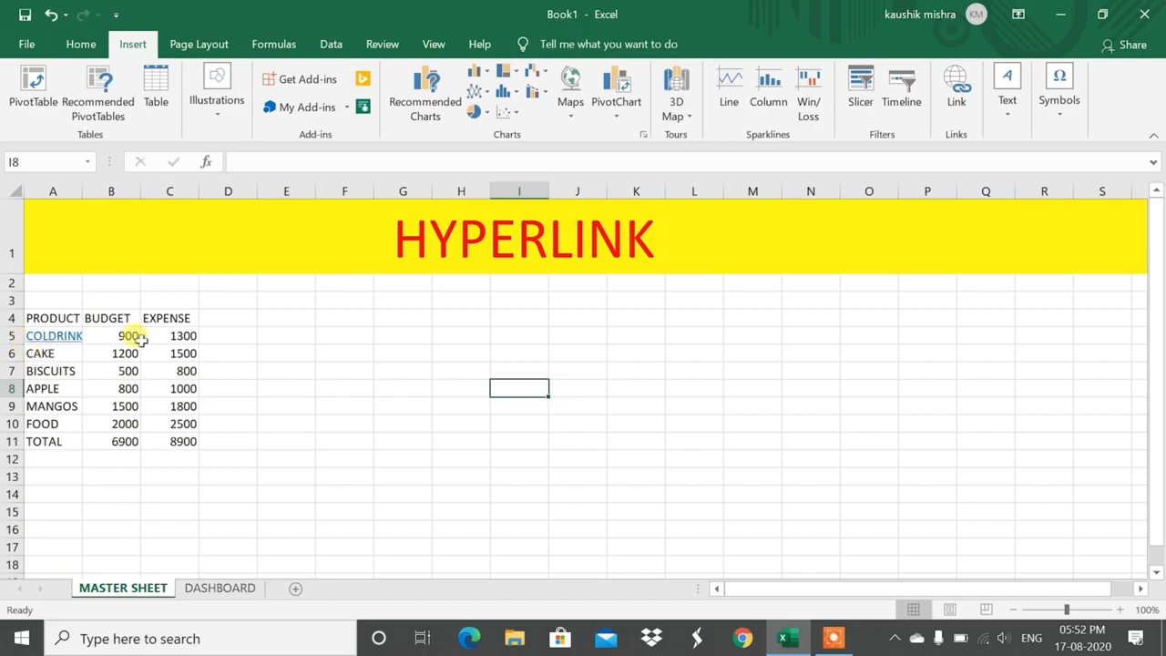
click(56, 339)
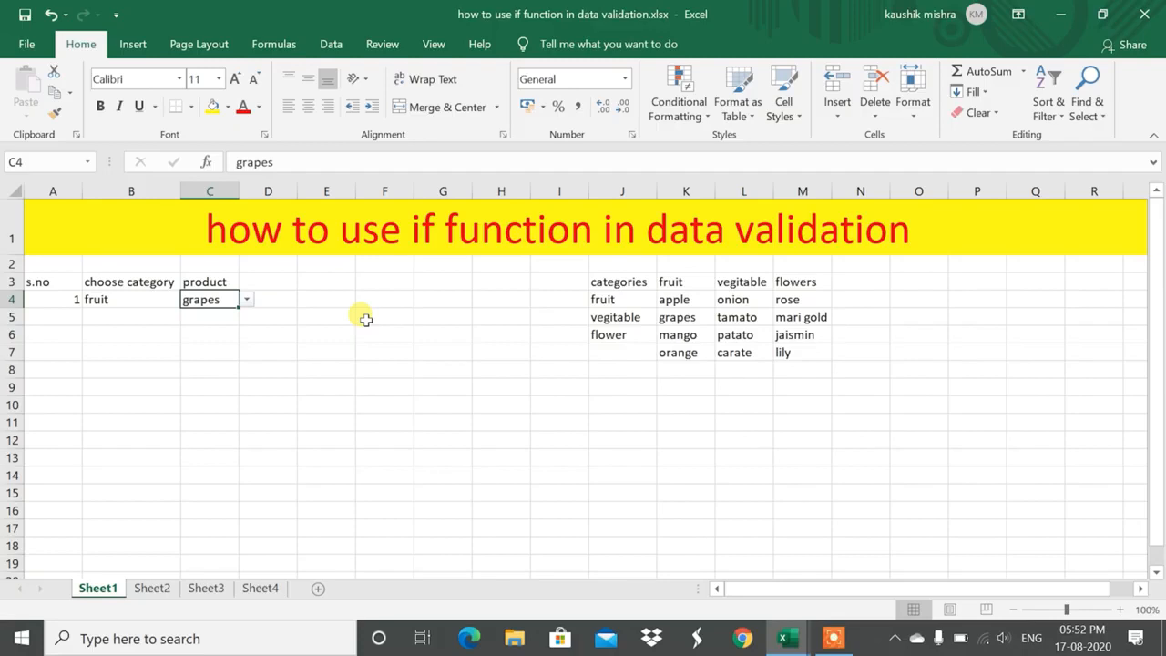
click(1153, 11)
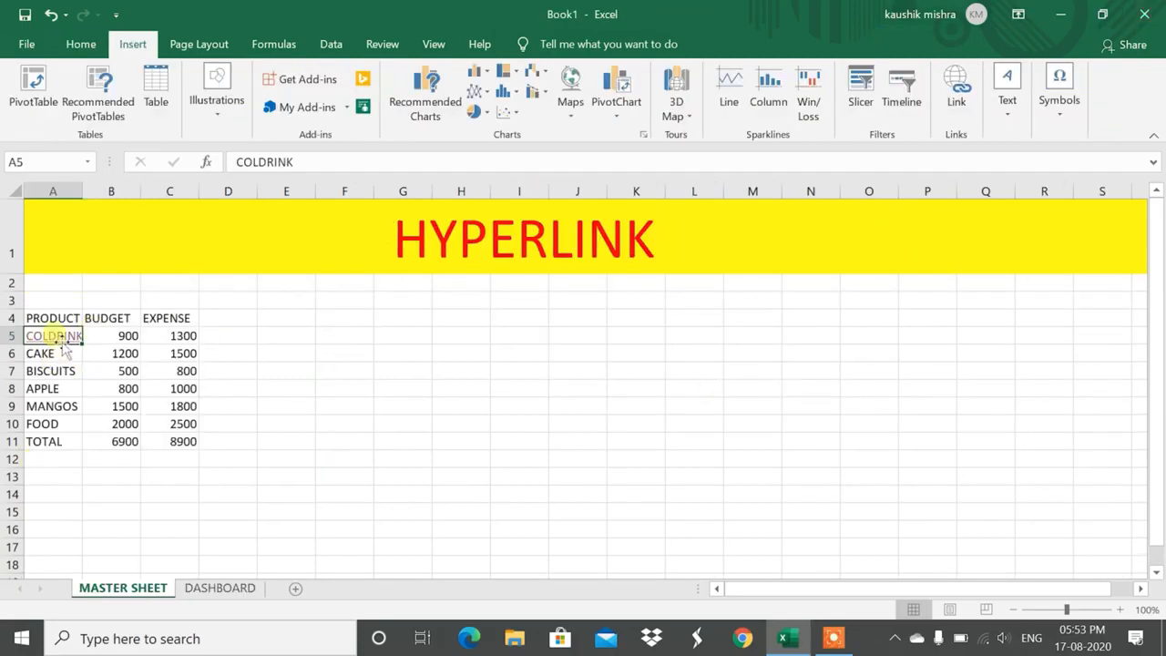
mouse_move(62, 346)
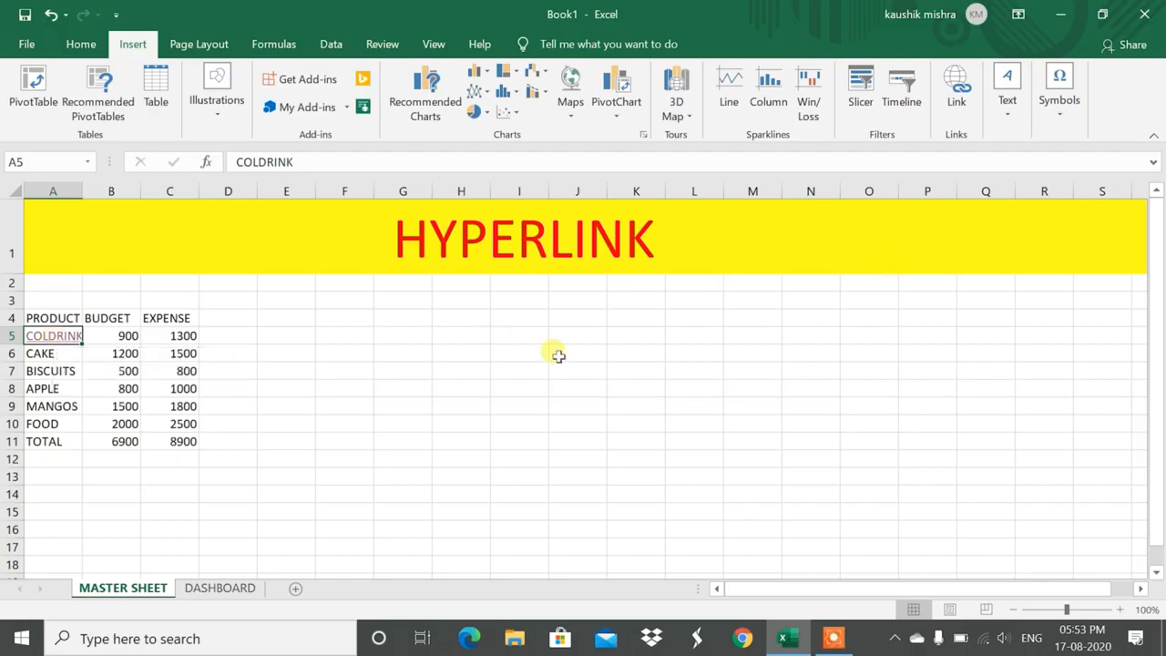
click(313, 373)
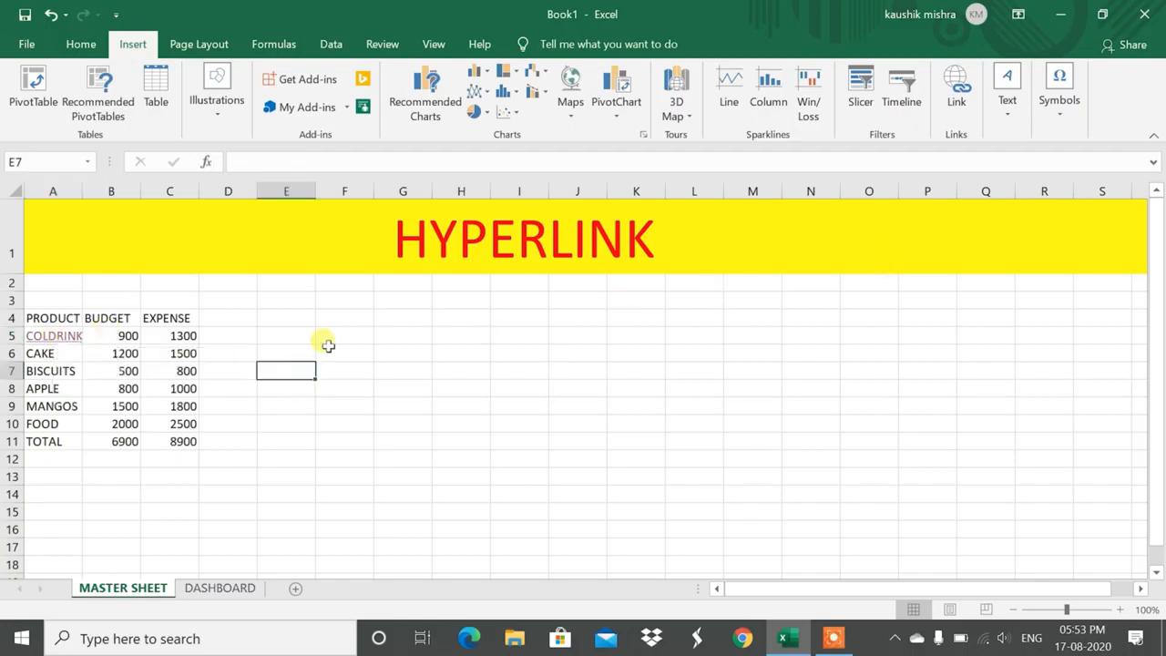
click(952, 91)
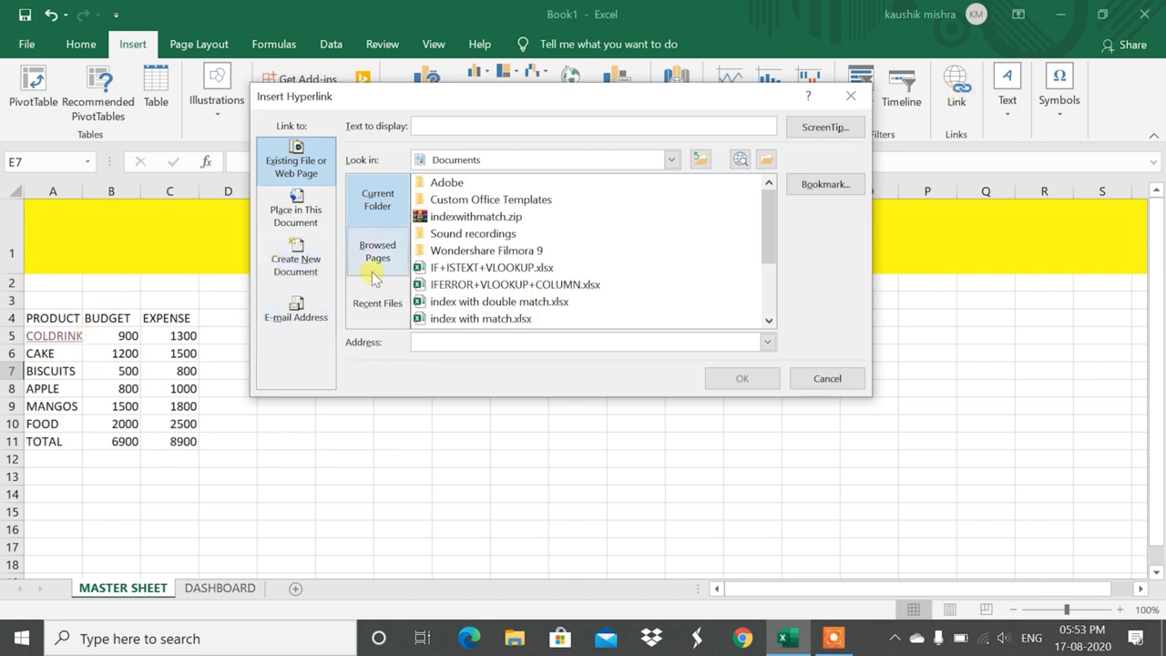
click(851, 95)
text(WW)
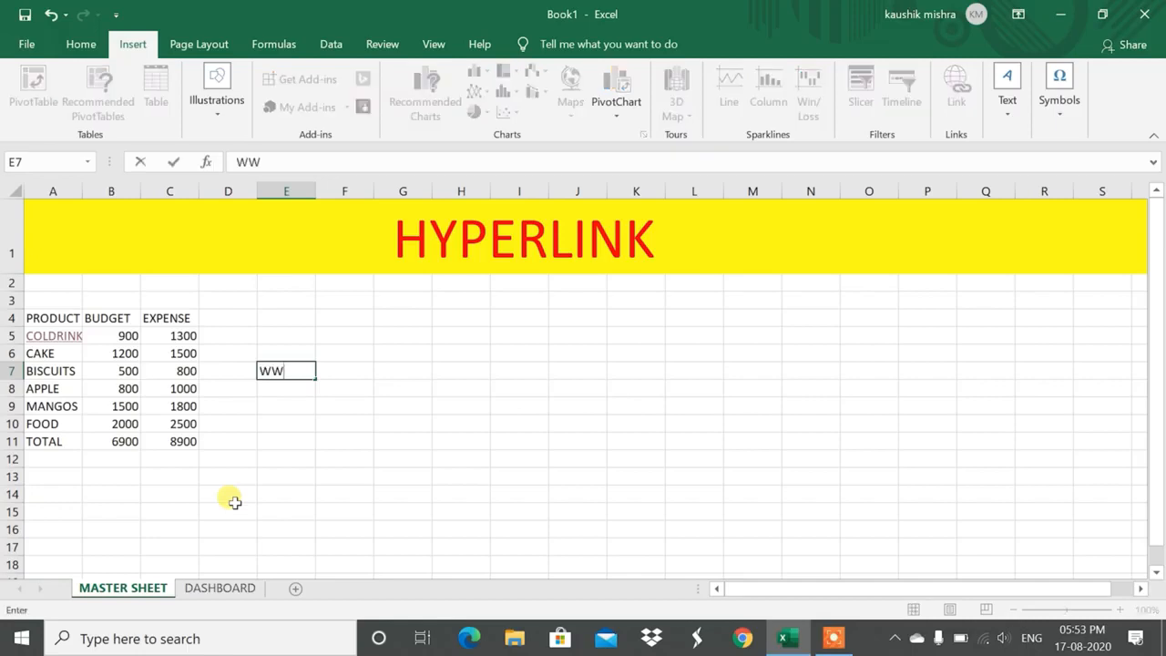
text(W.GOOGLE.C)
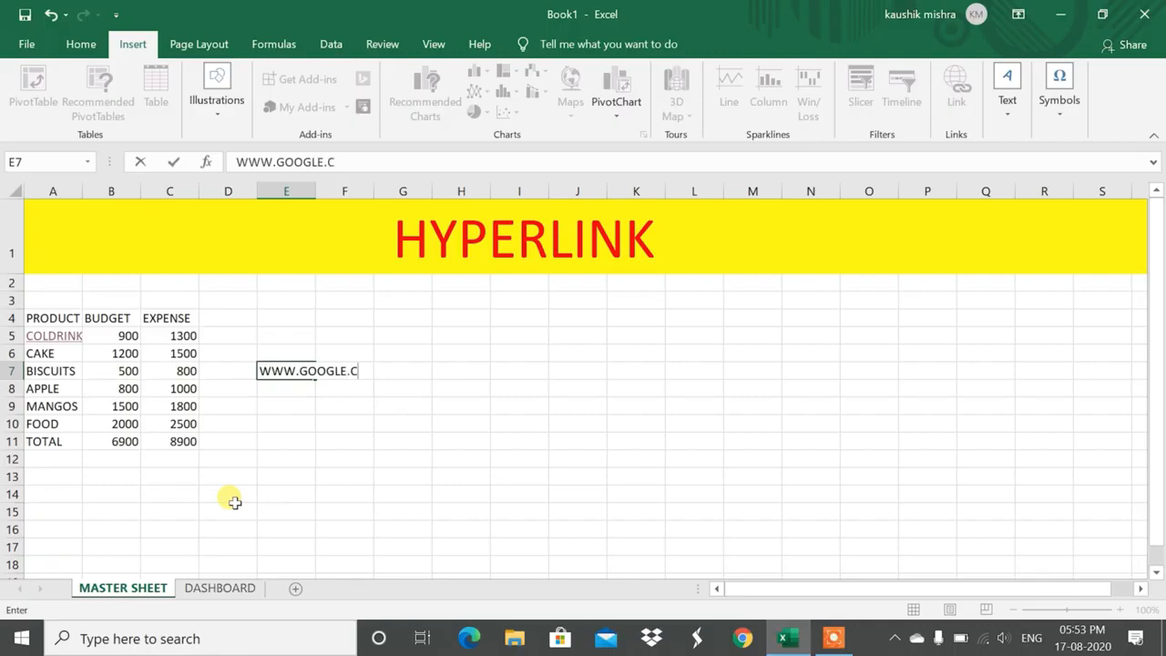
text(M)
key(Return)
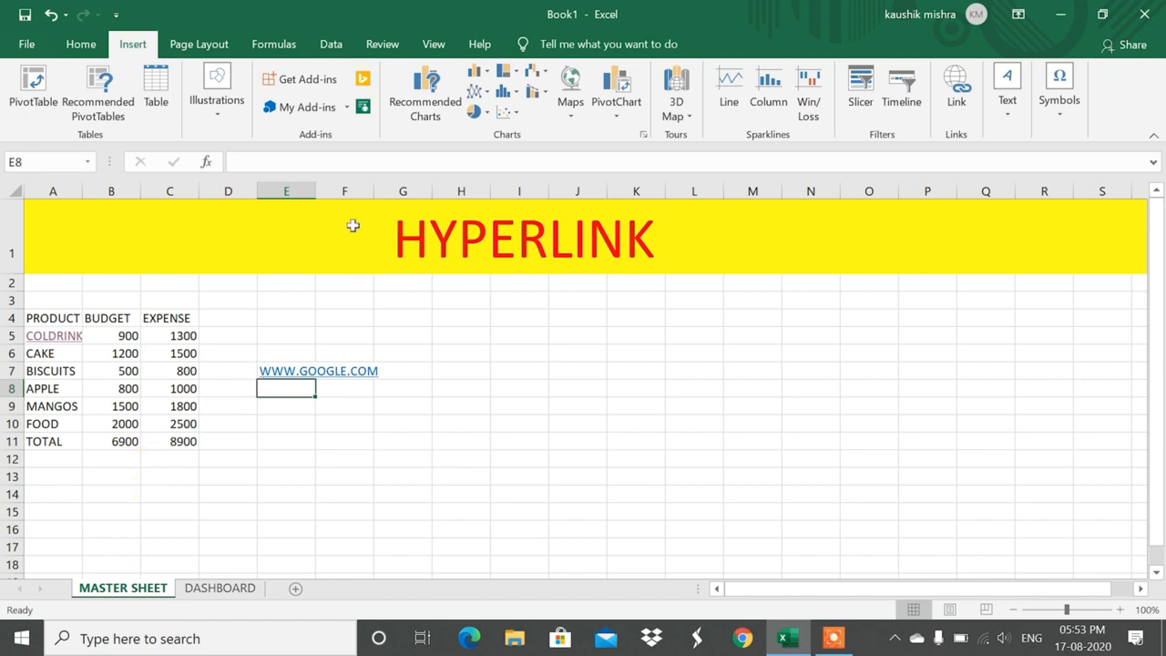
double_click(318, 189)
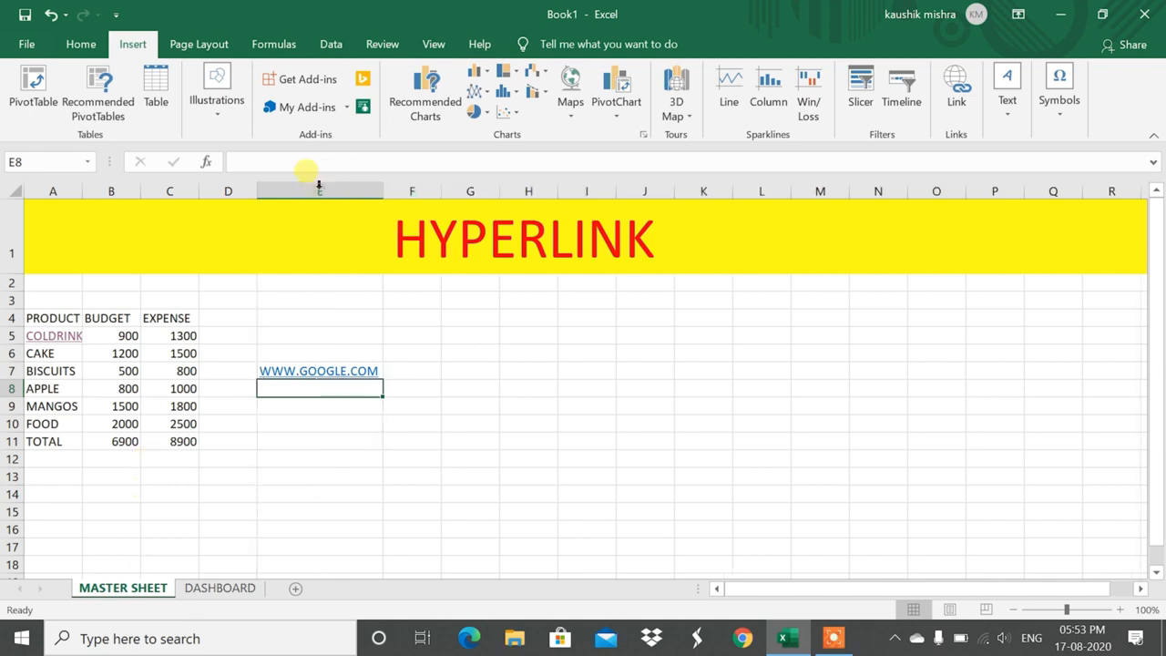
click(328, 375)
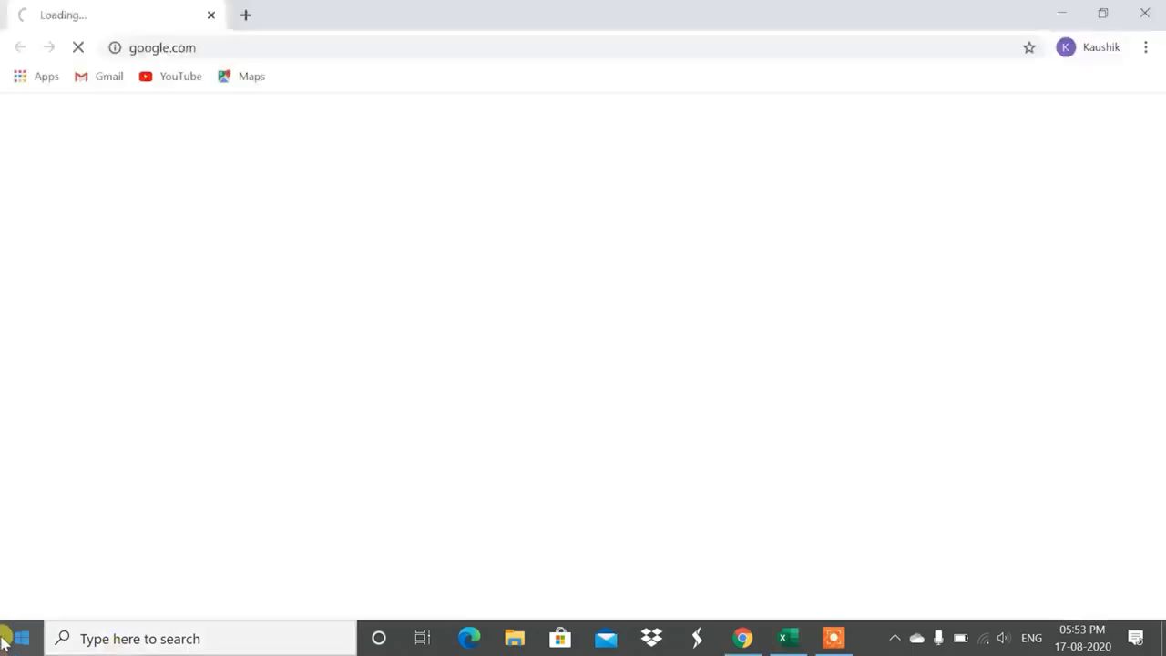
- Close the Google page in the browser and return to the Excel workbook
right_click(11, 640)
click(847, 27)
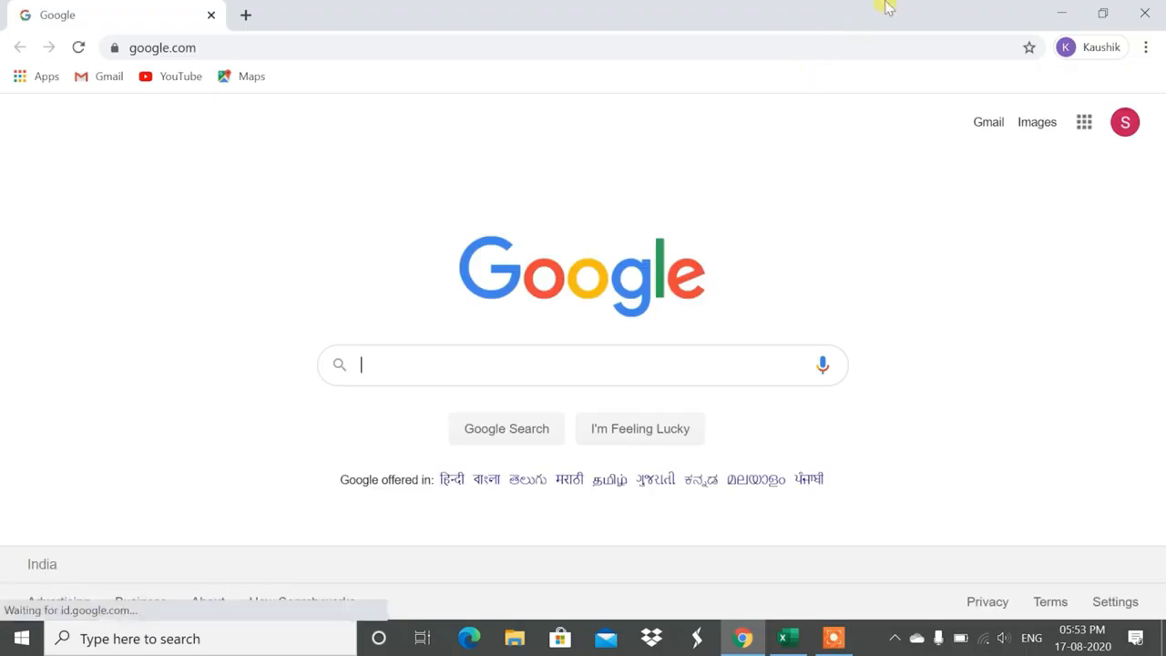
click(1145, 13)
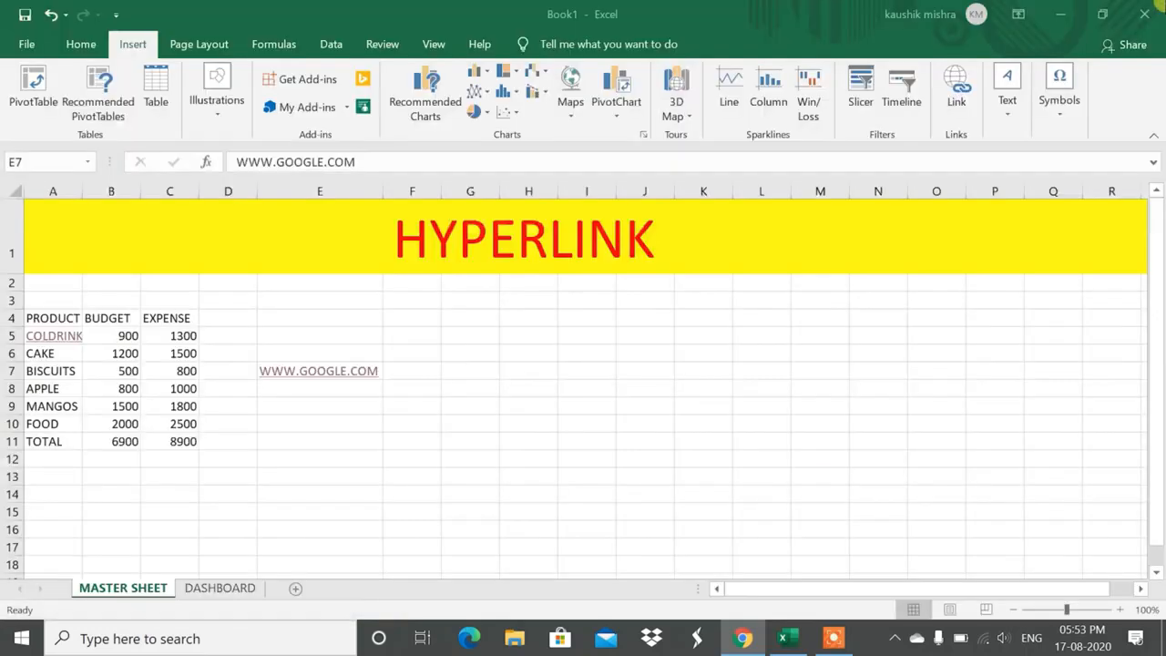
click(269, 401)
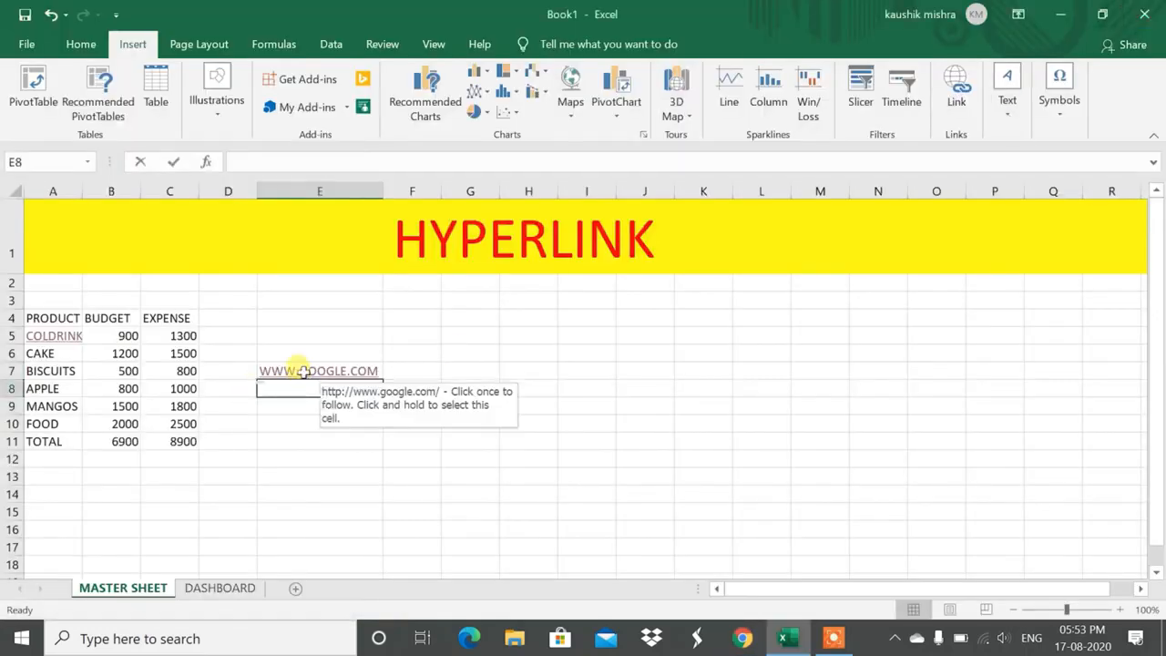
text(WWW.GOOGLE)
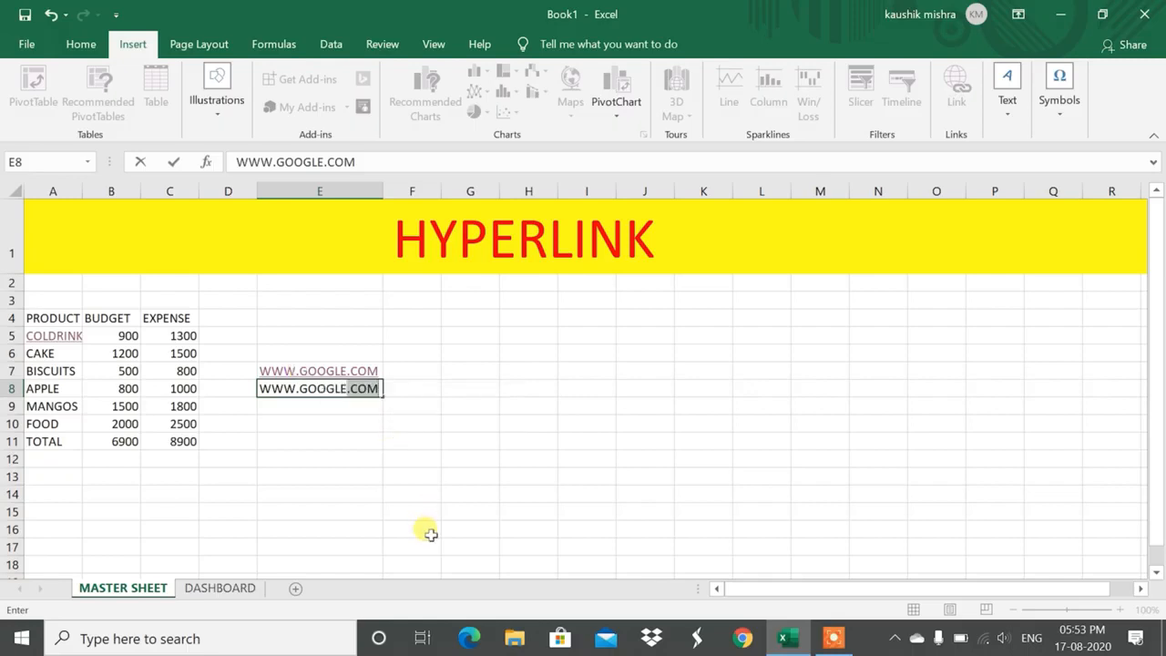
key(BackSpace)
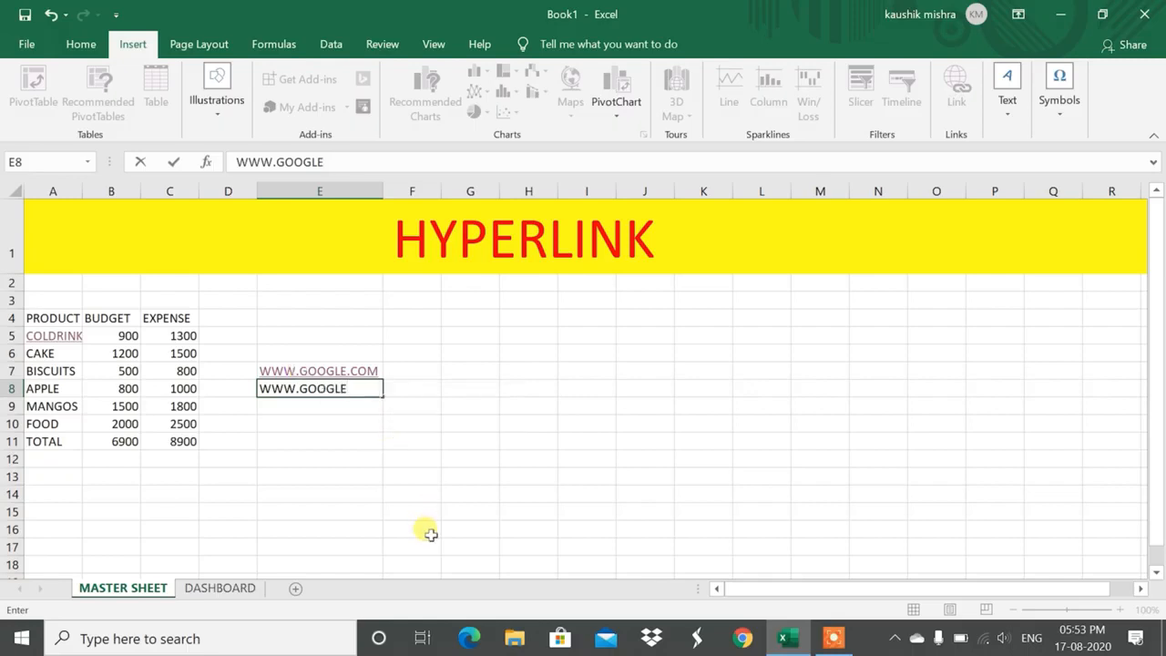
key(Return)
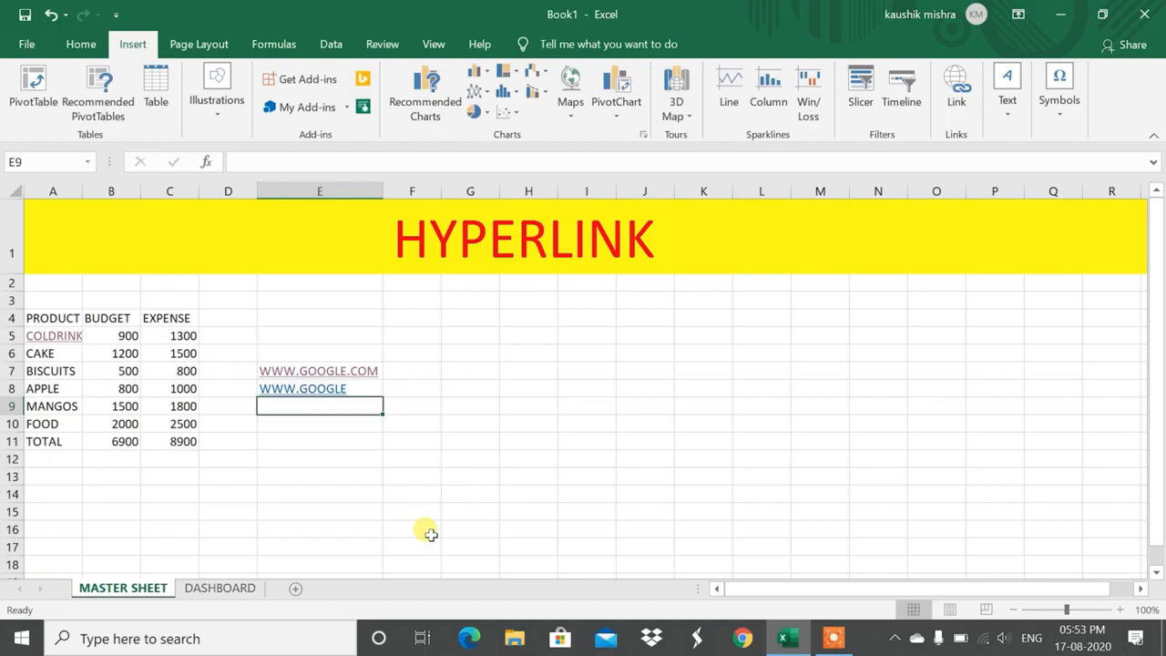
click(311, 388)
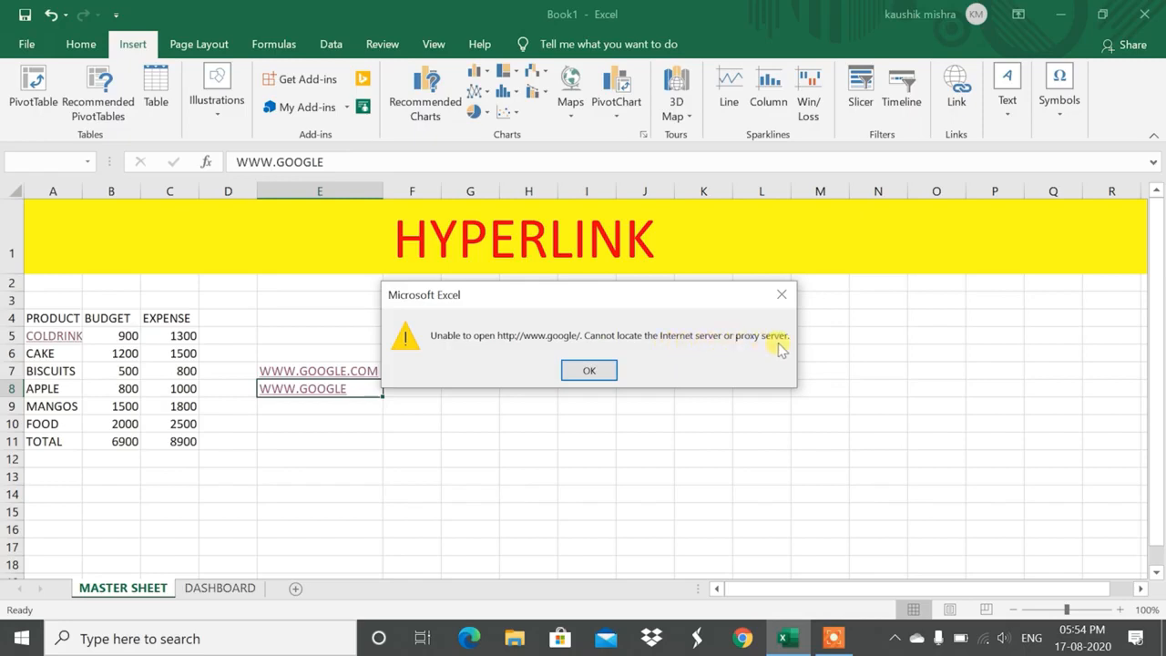
click(781, 294)
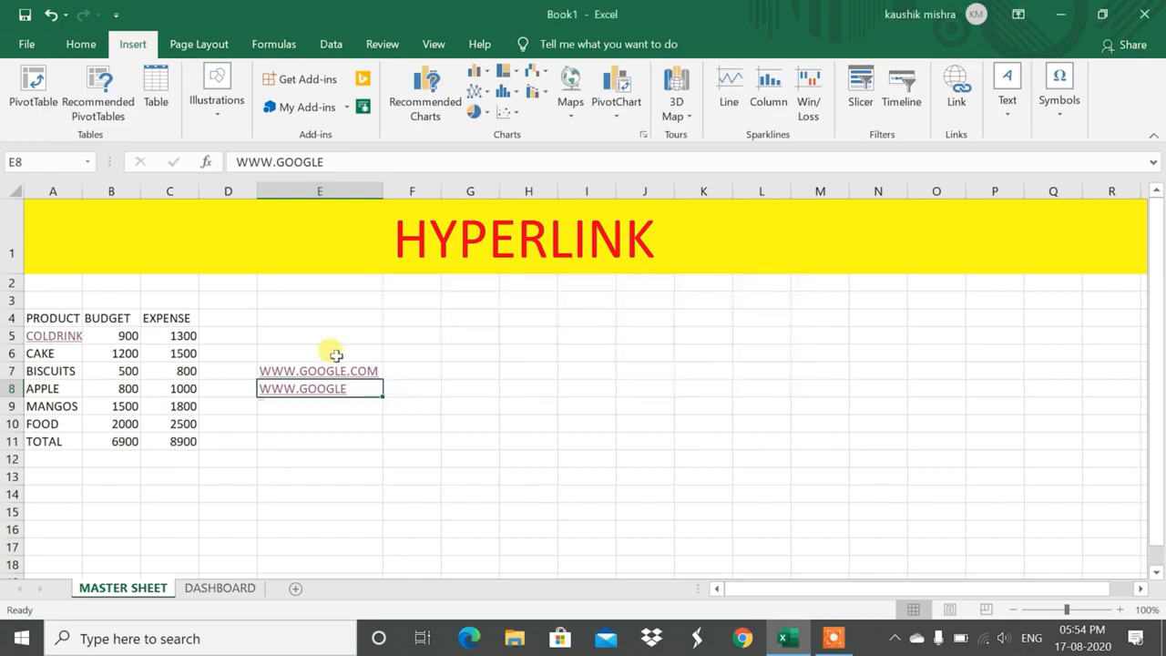
- Enter GOOGLE.COM without the WWW prefix in cell E9
click(307, 401)
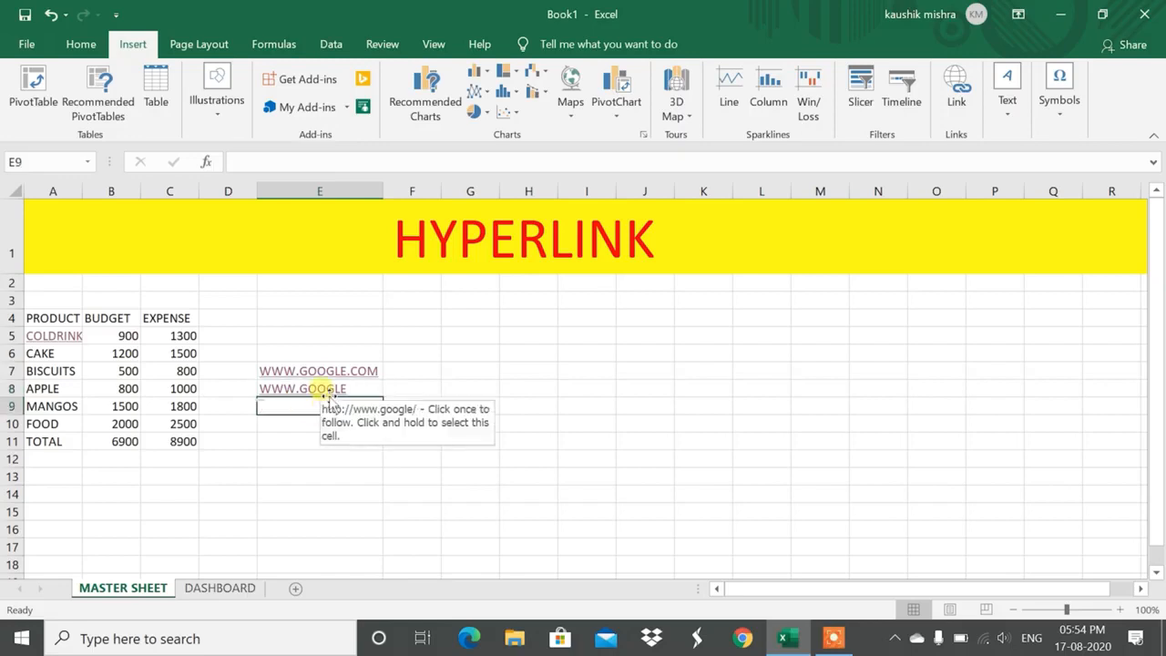
text(GOOGKLE)
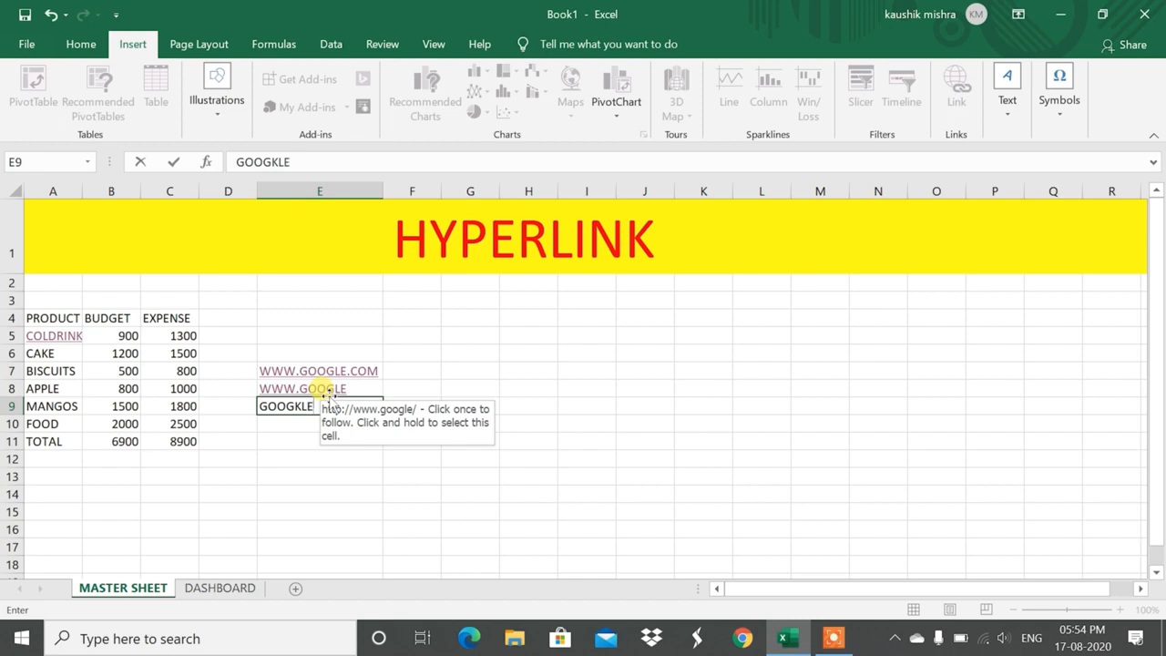
key(BackSpace)
key(BackSpace)
key(Return)
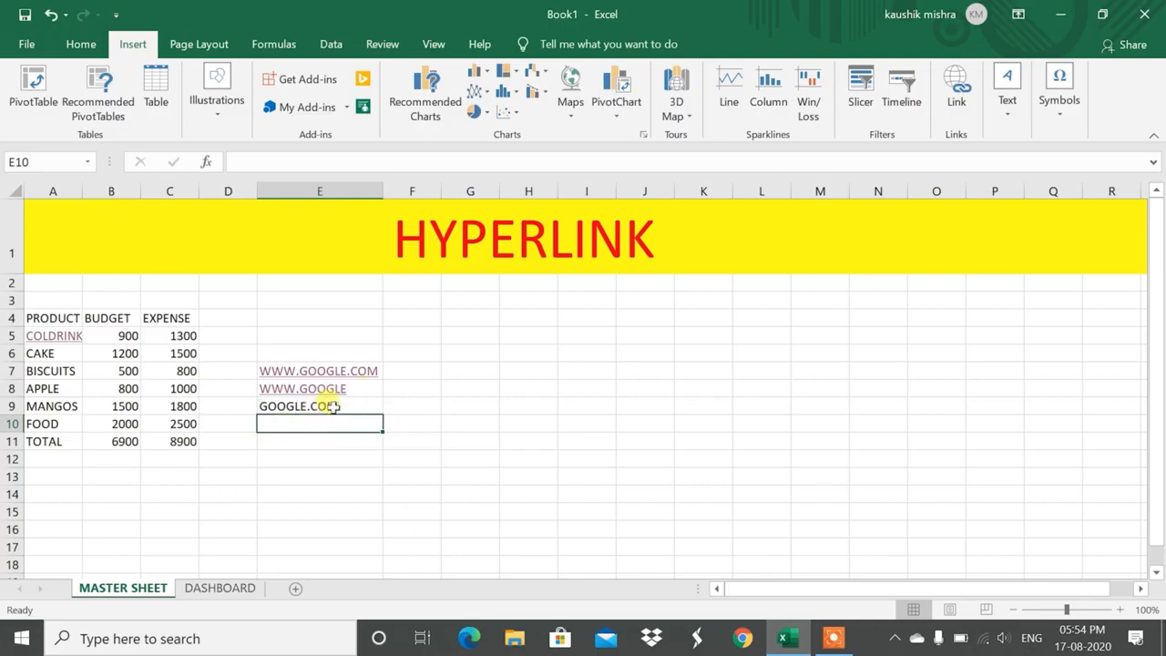
- Enter the plain word GOOGLE in cell E10, without a suggested ending or stray bracket
text(G)
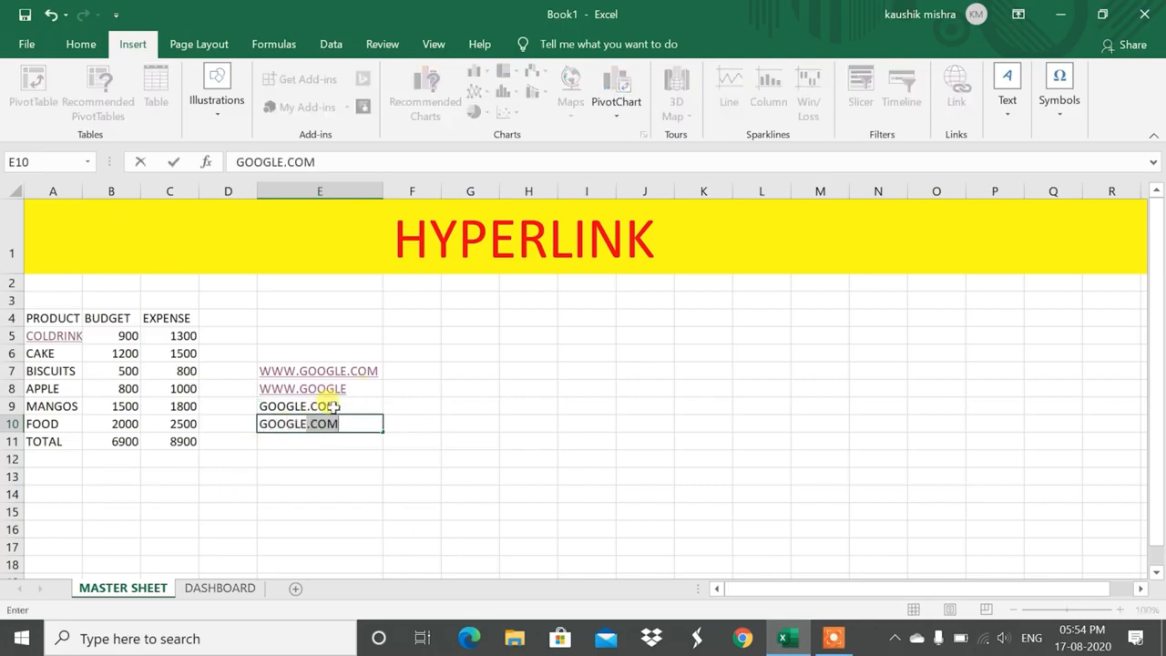
text(OOGLE)
key(Delete)
key(Return)
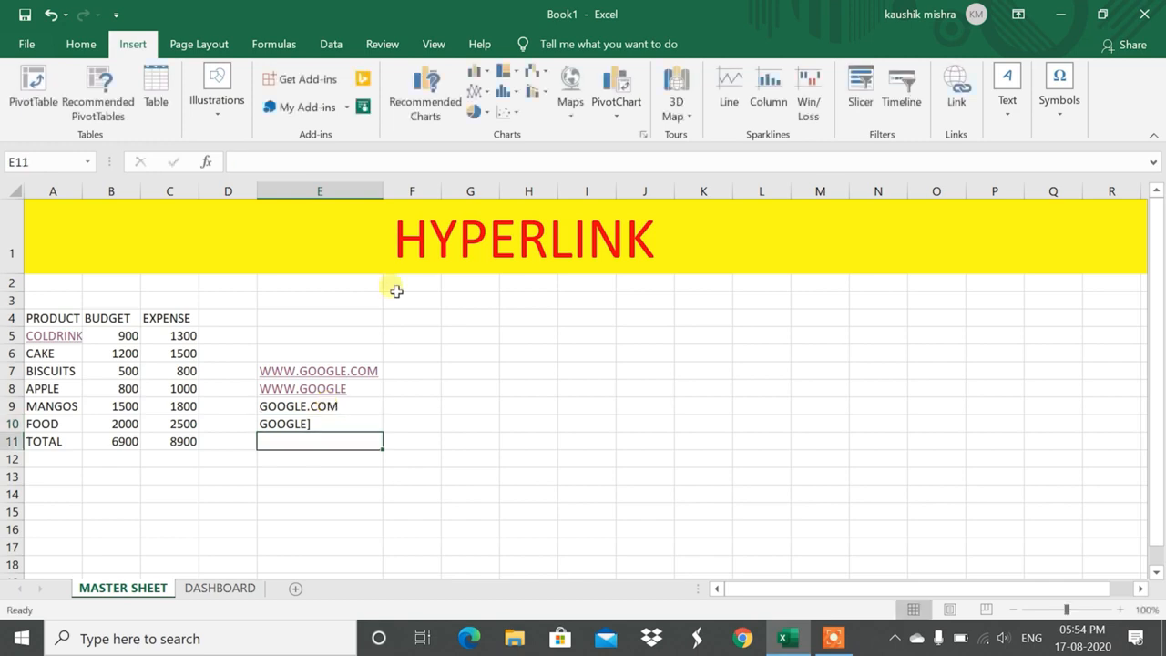
double_click(321, 424)
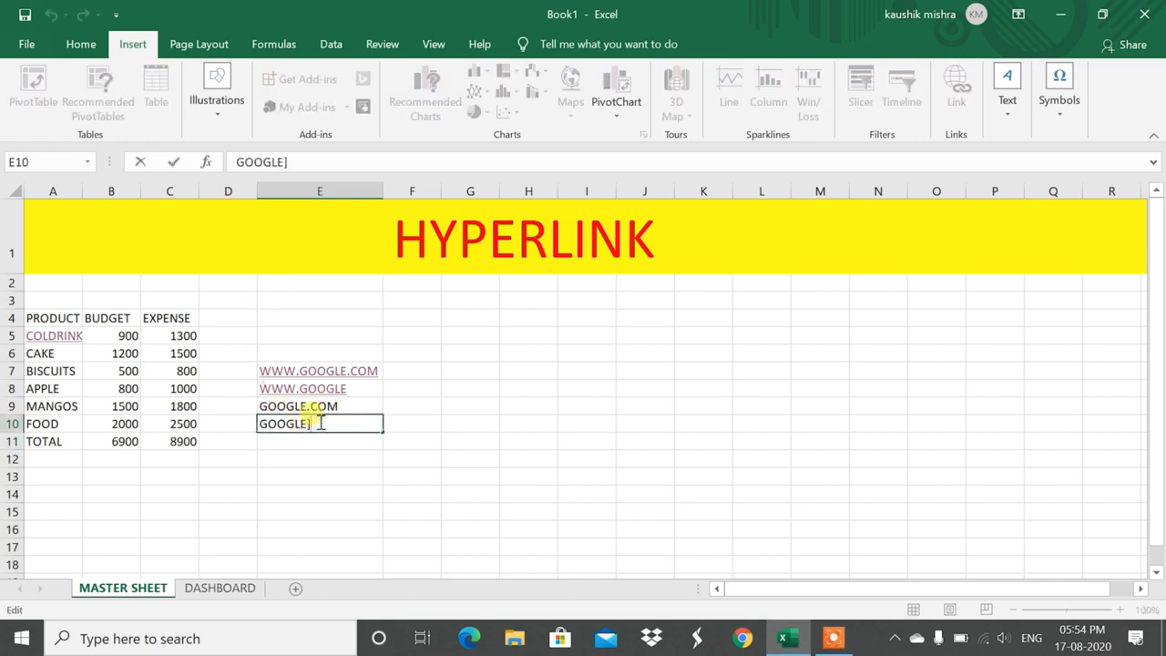
key(Return)
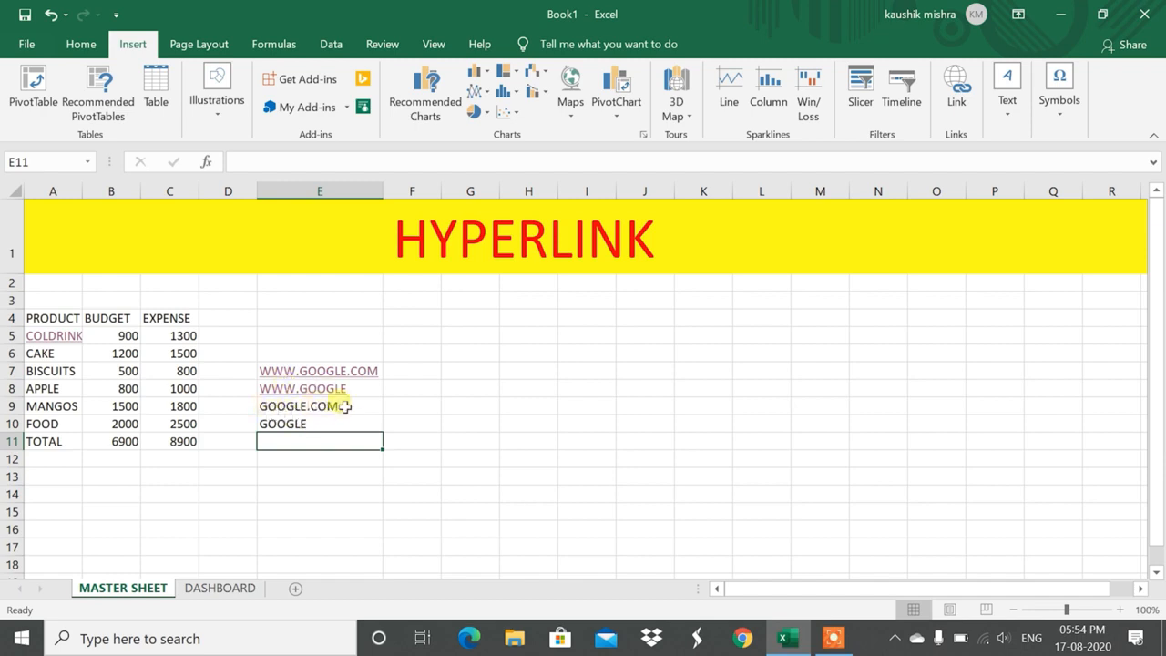
click(324, 424)
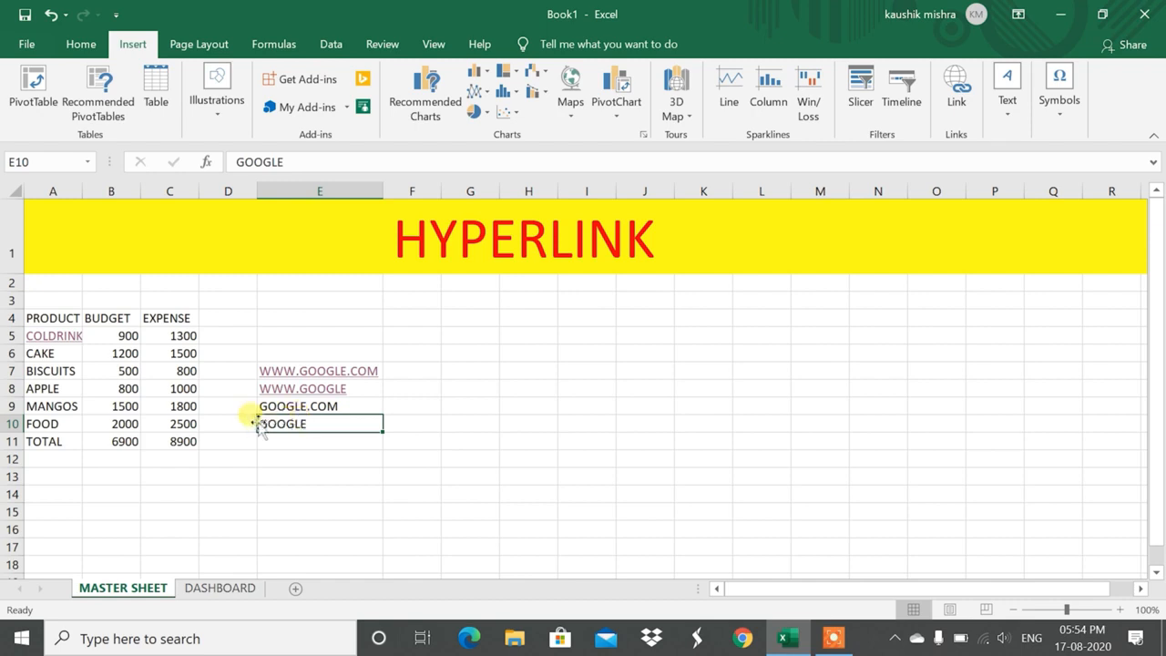
click(956, 89)
drag(583, 104, 751, 114)
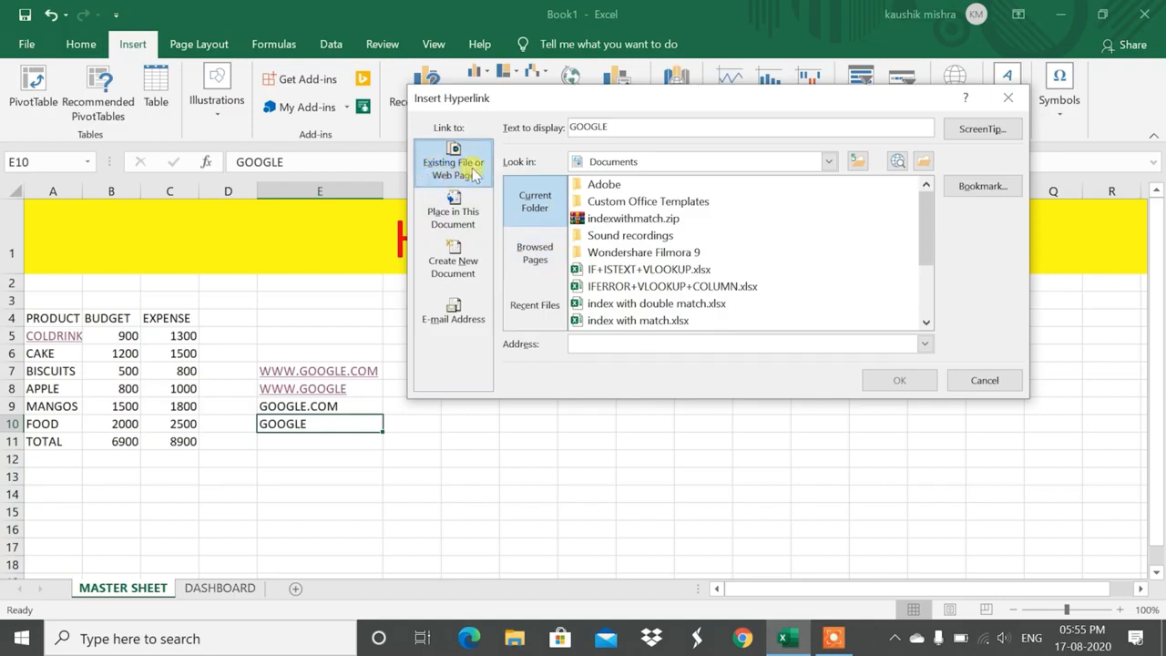
click(547, 258)
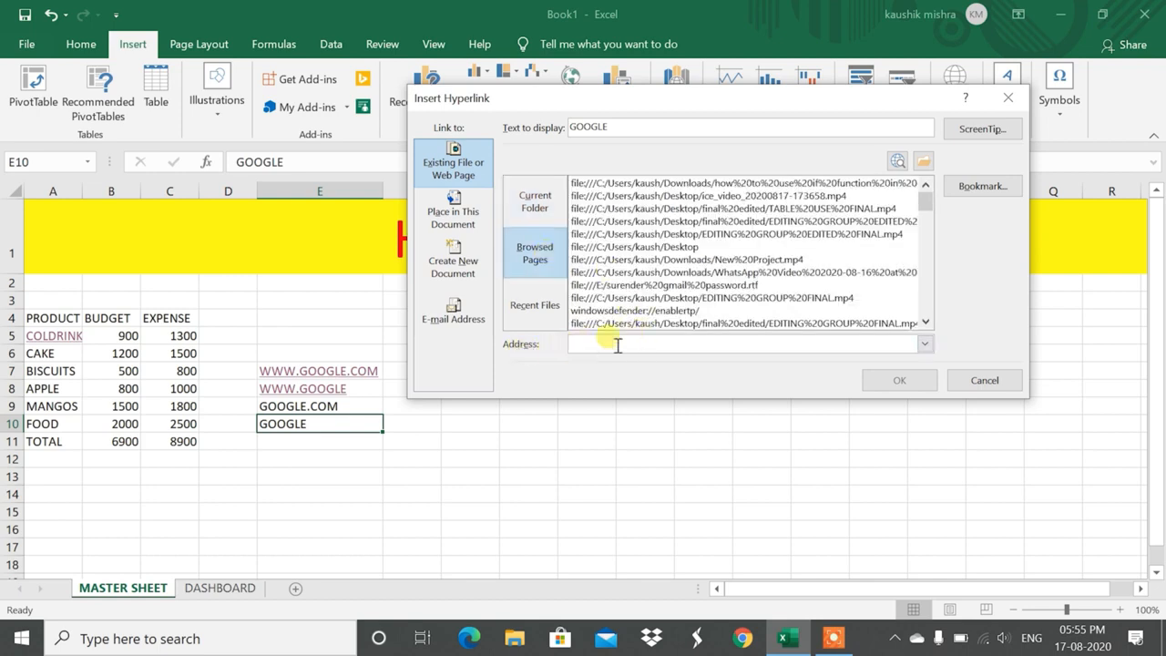
text(WW)
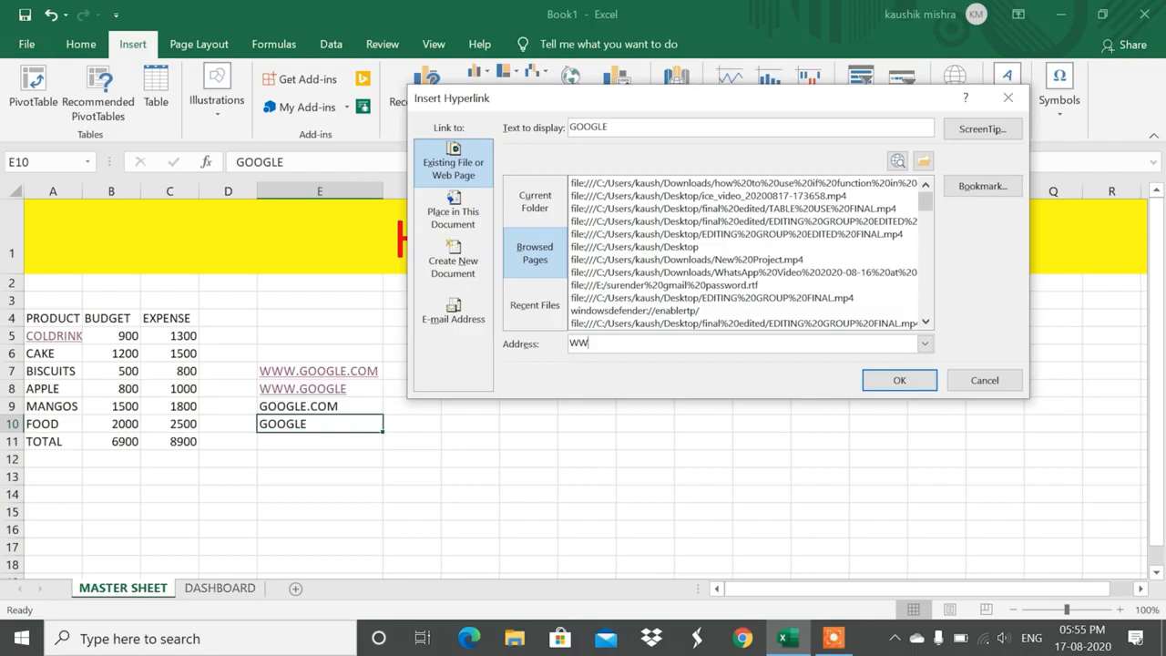
text(W.GOOGLE.COM)
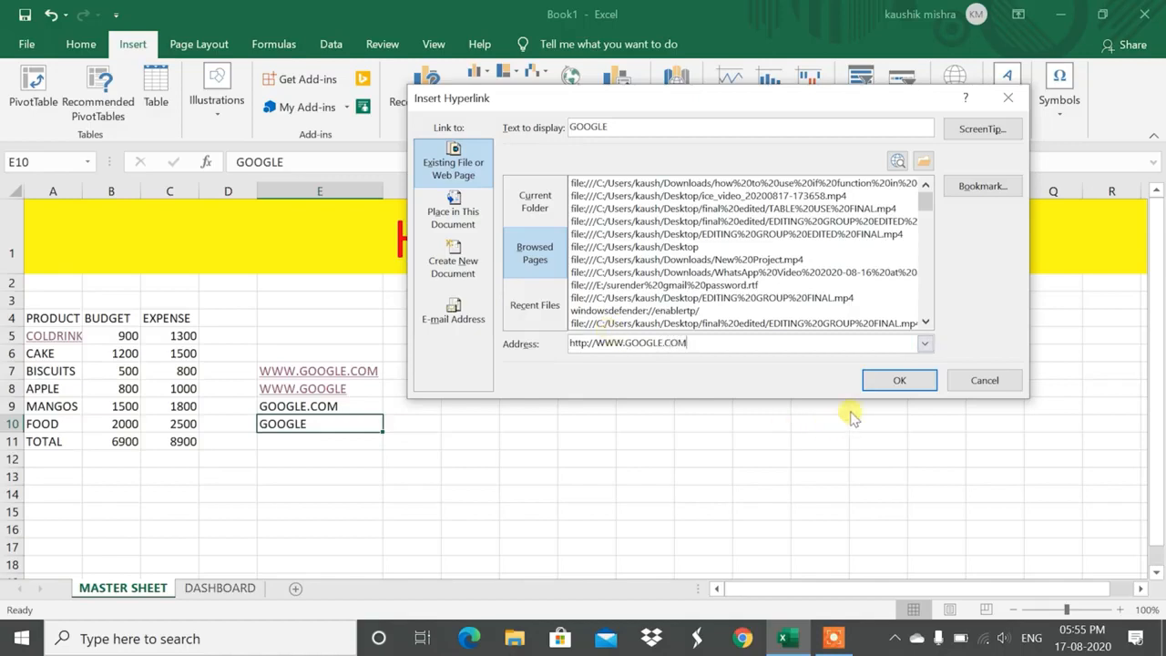
click(899, 380)
click(385, 444)
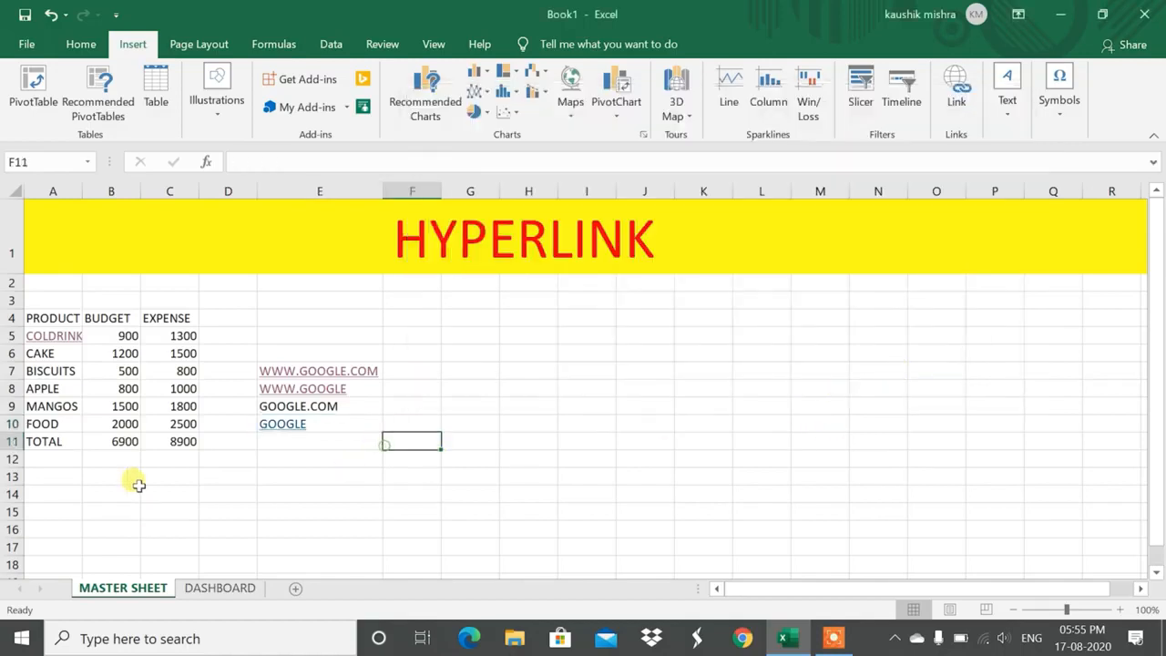
- Test the GOOGLE hyperlink in cell E10 by following it to the website, and close the browser again
click(290, 433)
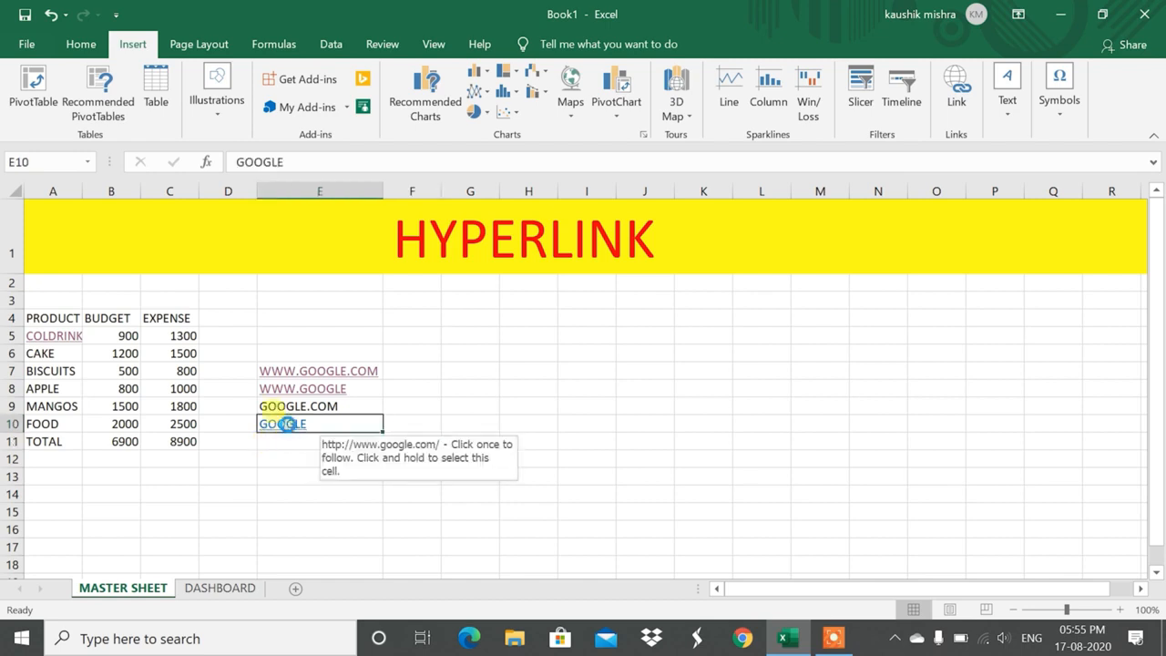
click(290, 434)
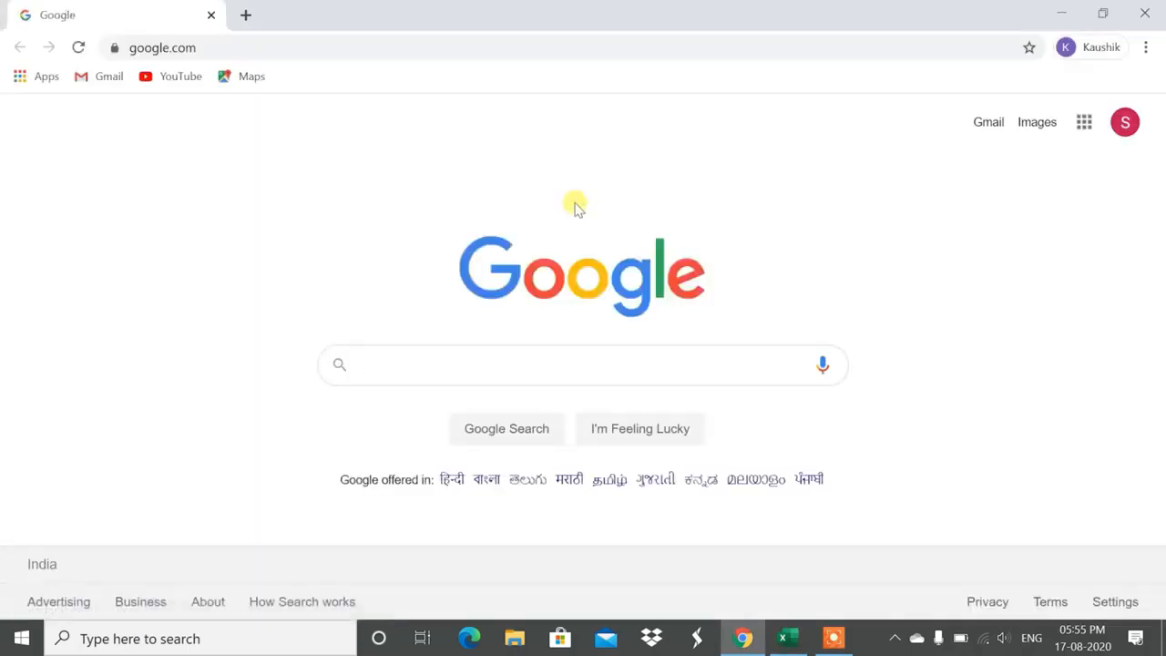
click(1155, 9)
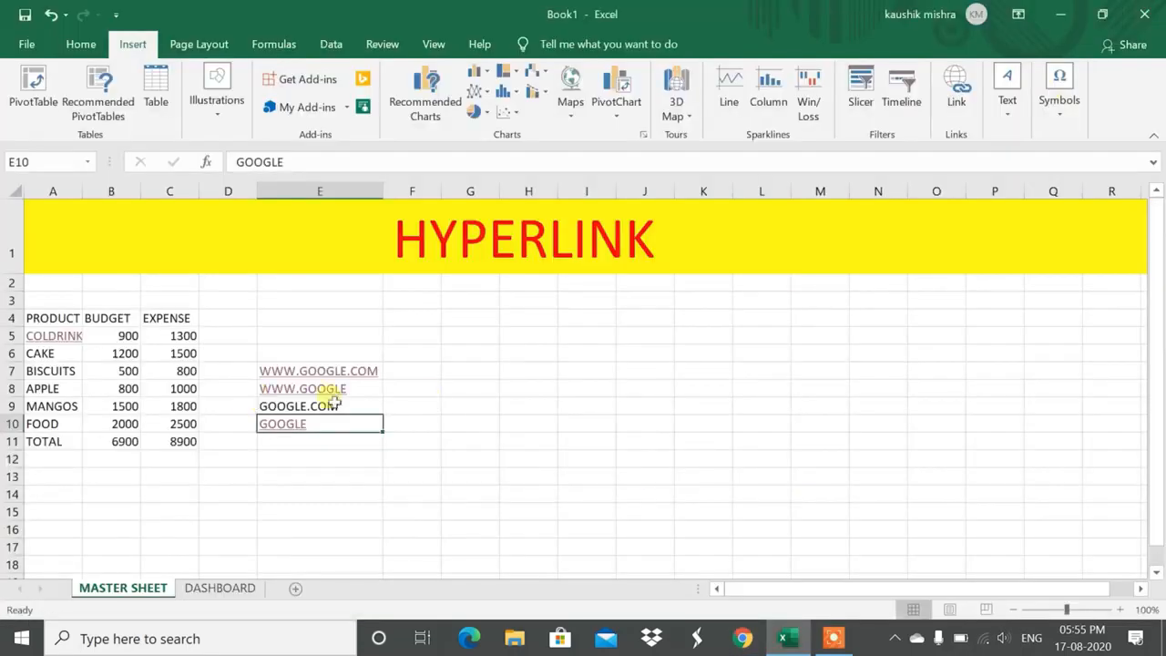
- Examine the Browsed Pages, Recent Files and Place in This Document options for a hyperlink in cell E11, without inserting one
click(319, 446)
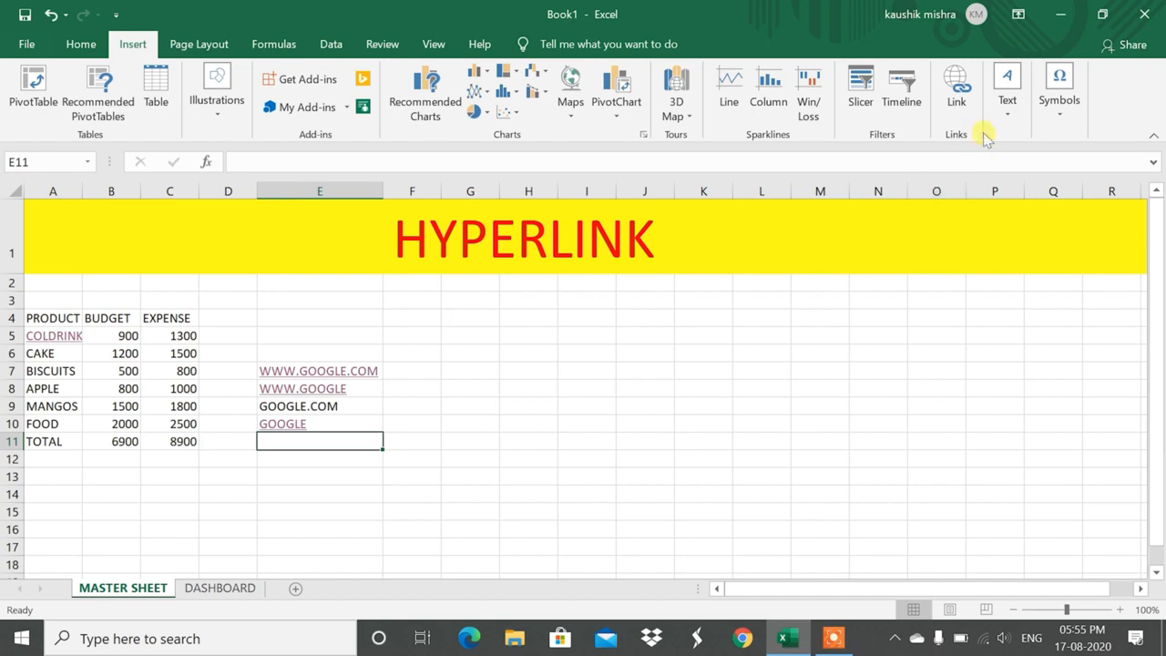
click(958, 101)
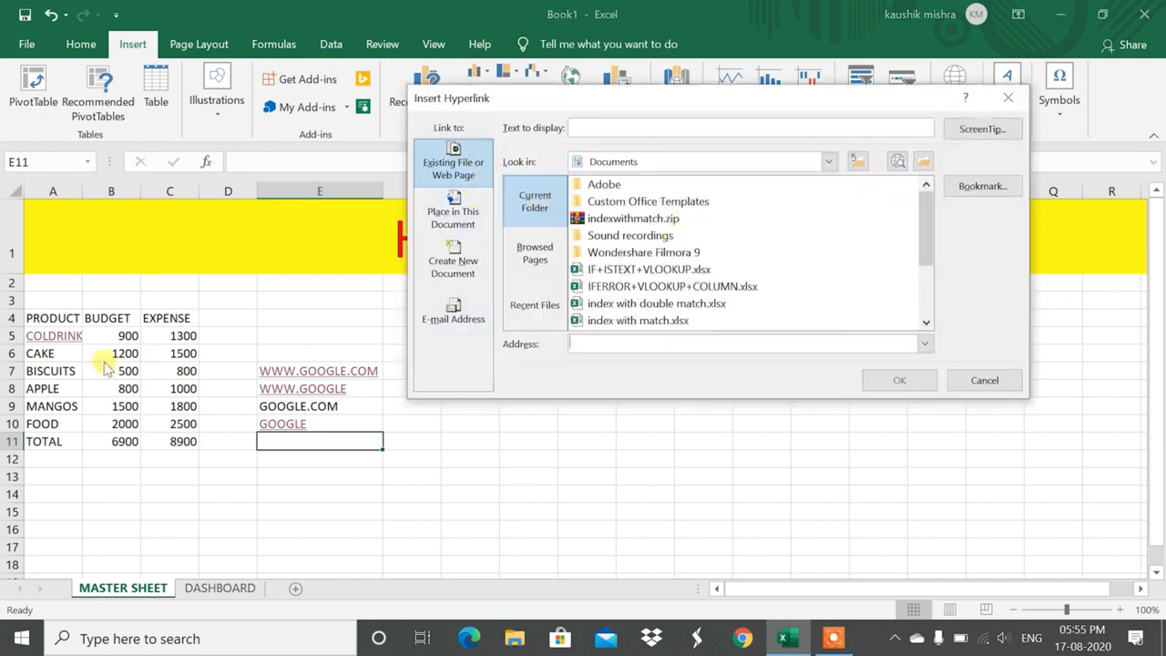
click(547, 279)
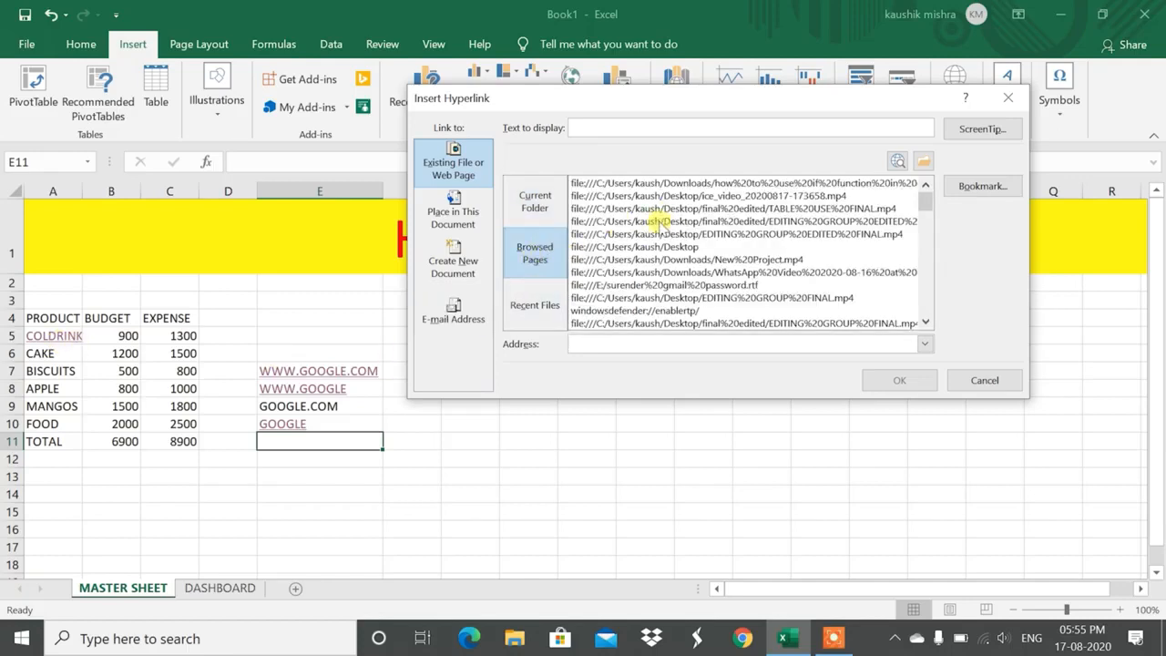
click(534, 321)
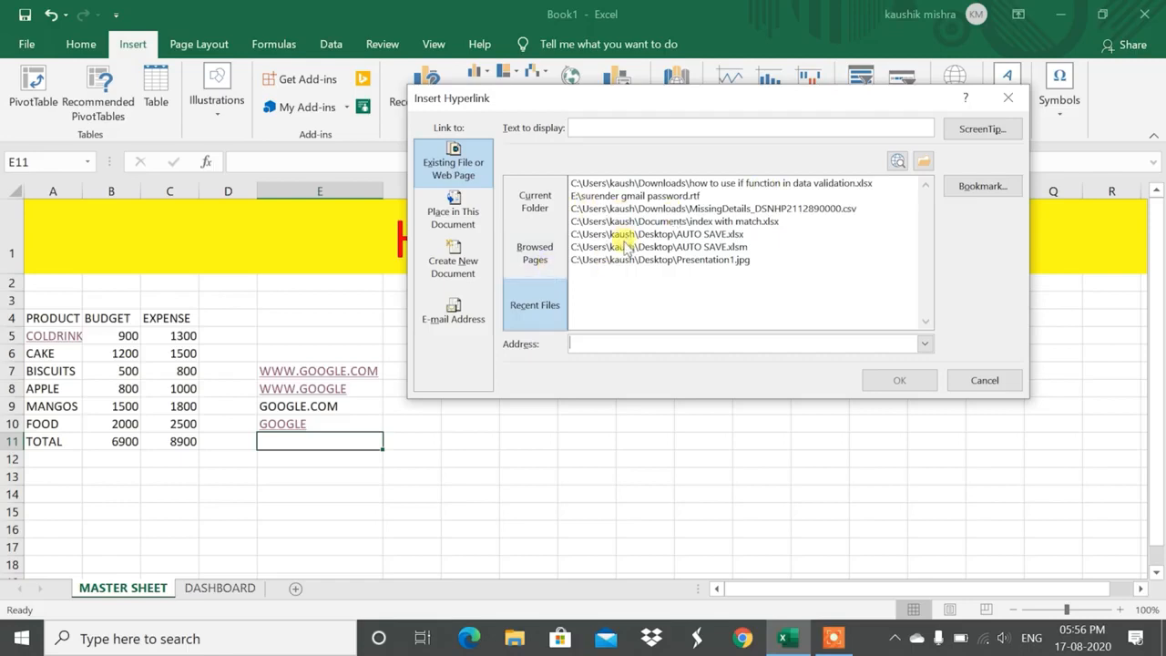
click(455, 221)
click(453, 162)
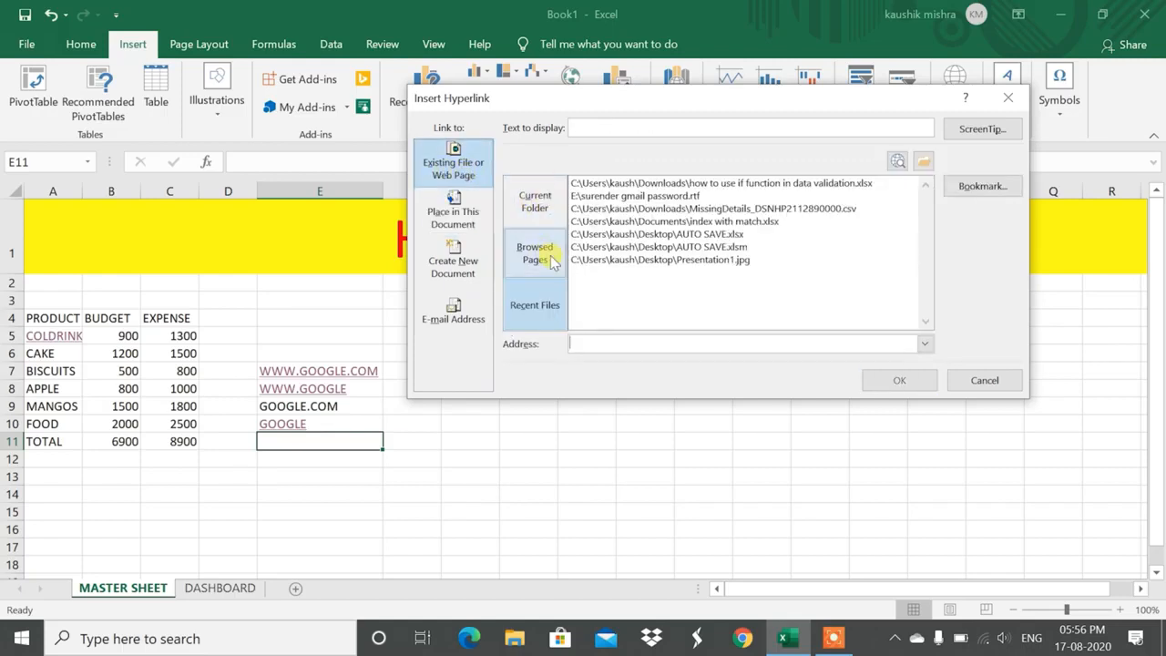
click(462, 211)
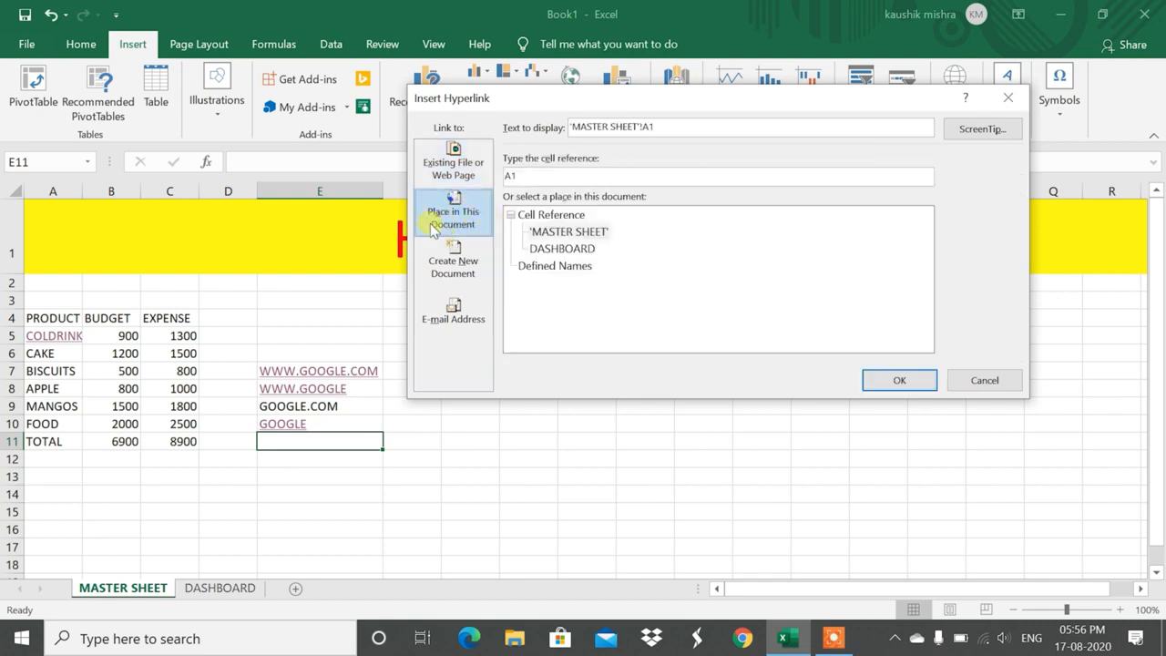
click(1008, 97)
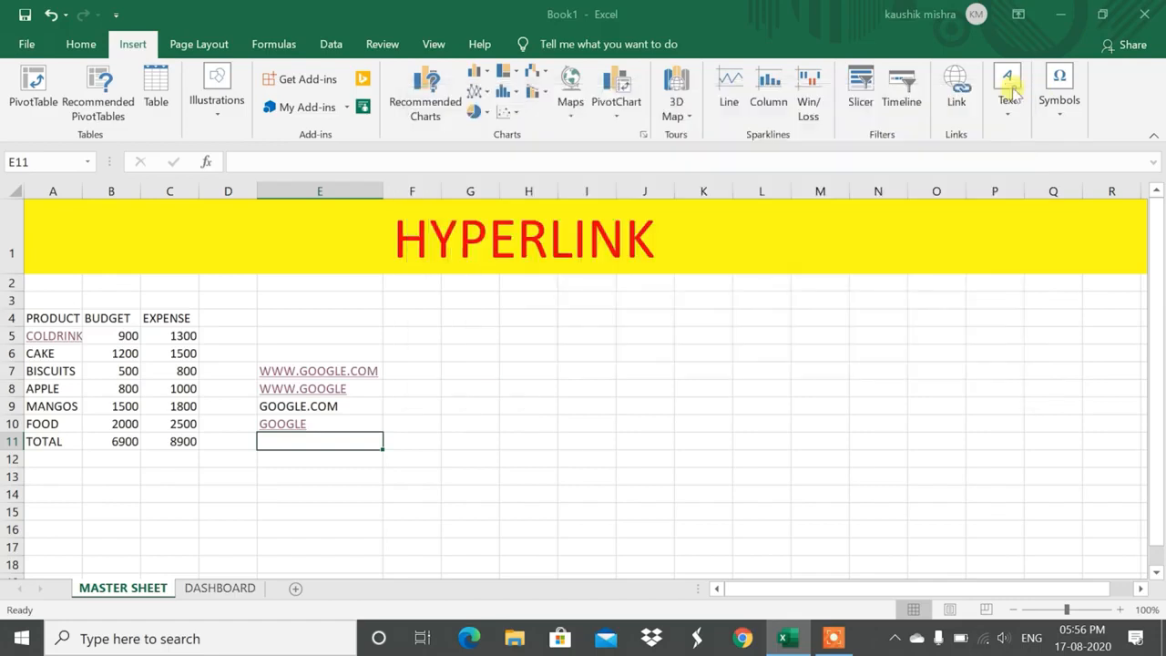
- Look at the DASHBOARD sheet with its budget and expense chart, and return to the MASTER SHEET
click(598, 348)
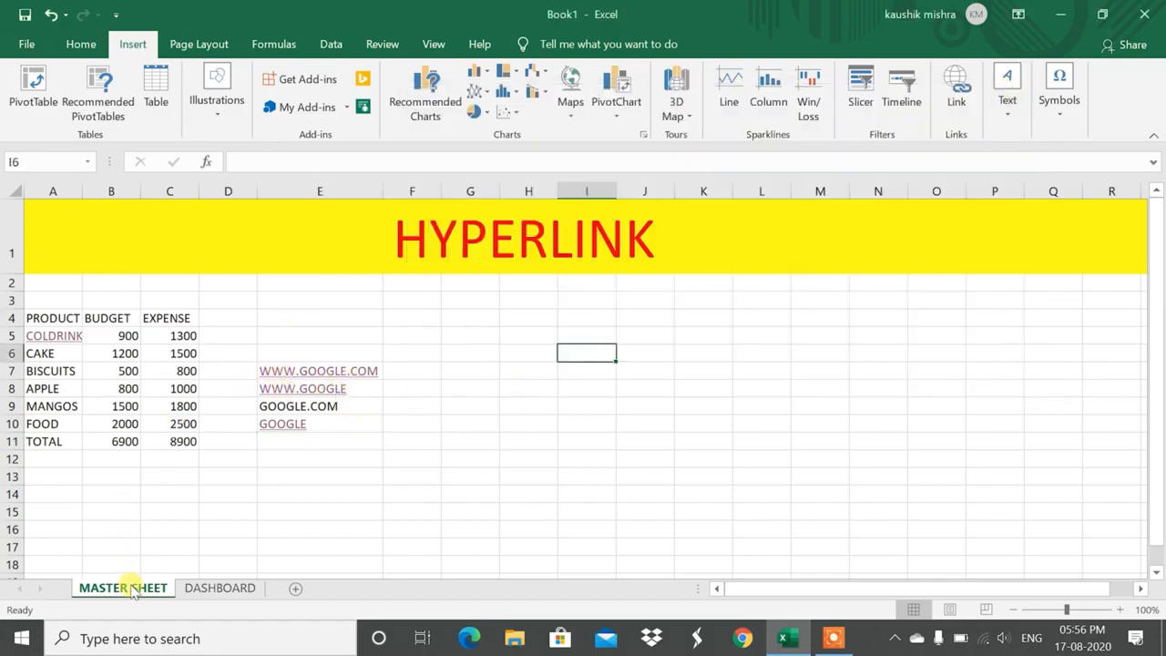
drag(471, 333, 407, 401)
click(528, 348)
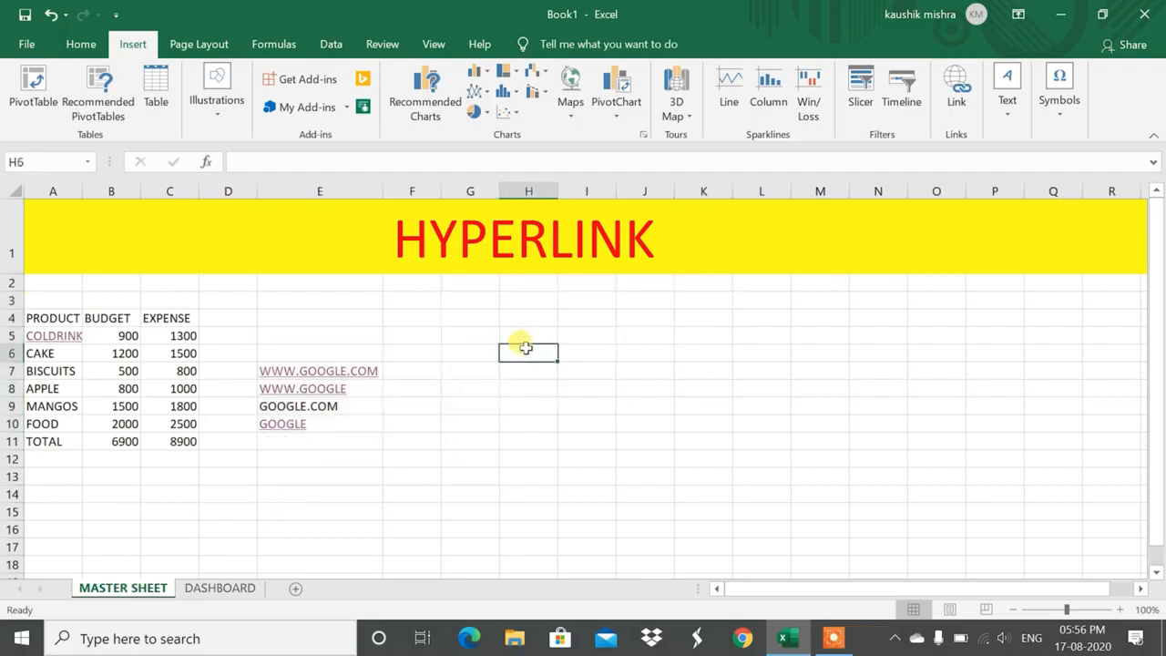
click(193, 589)
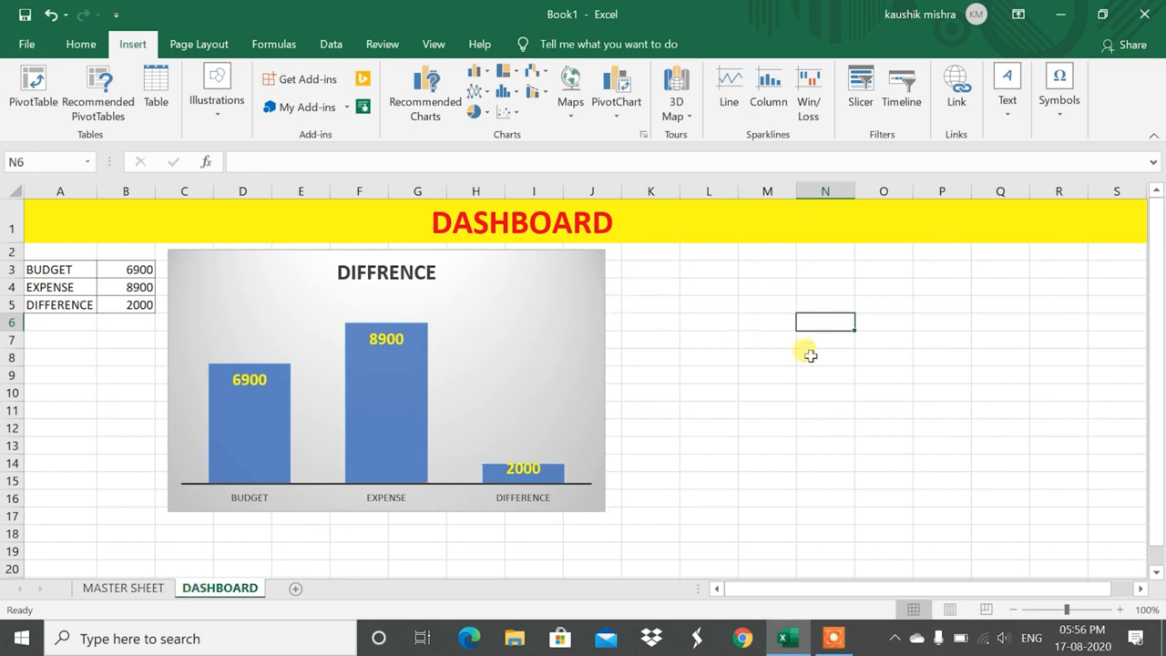
click(124, 590)
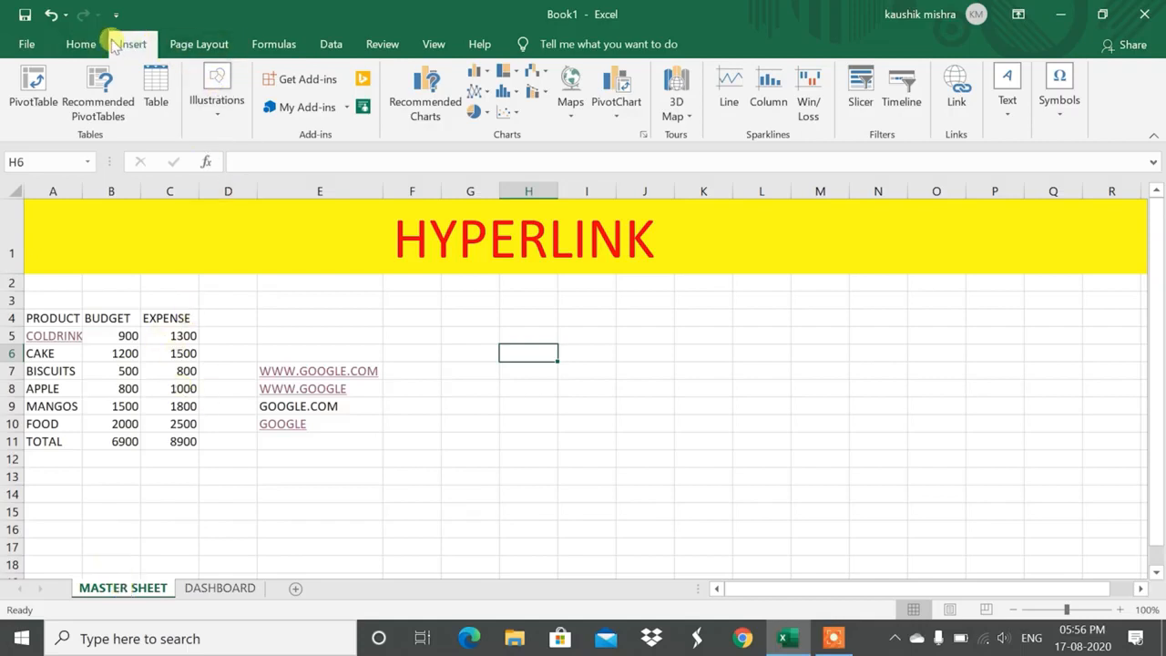
- Draw a right block arrow about 8.33 cm wide and 2.96 cm high beside the links in column E and apply the second preset shape effect
click(227, 117)
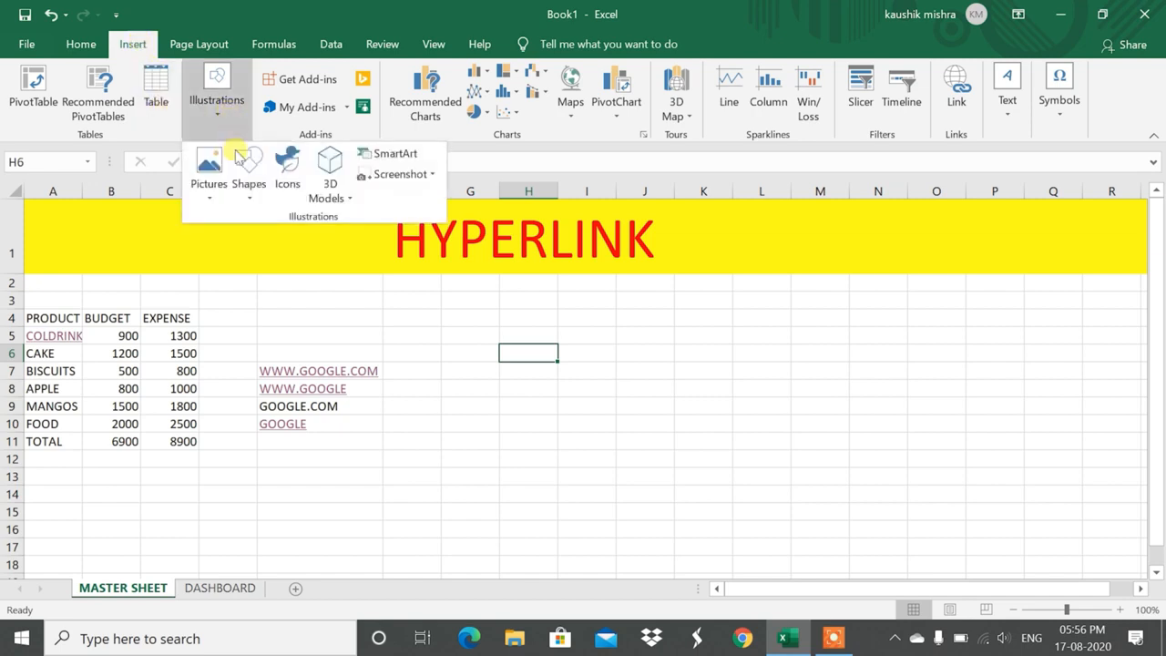
click(246, 185)
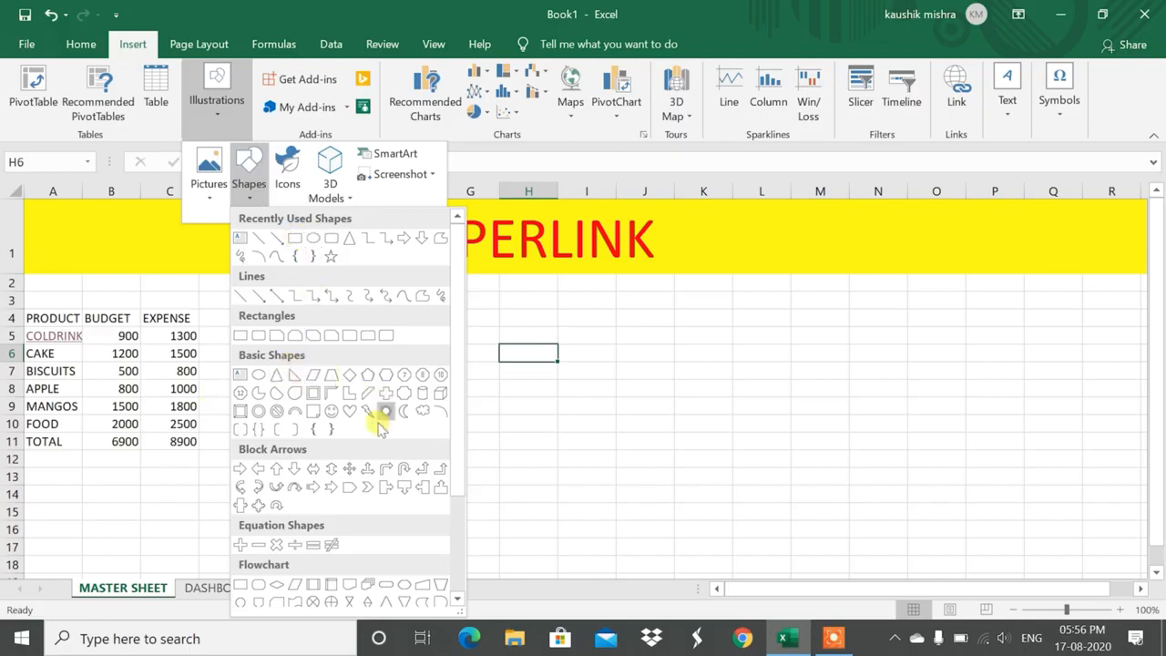
click(239, 469)
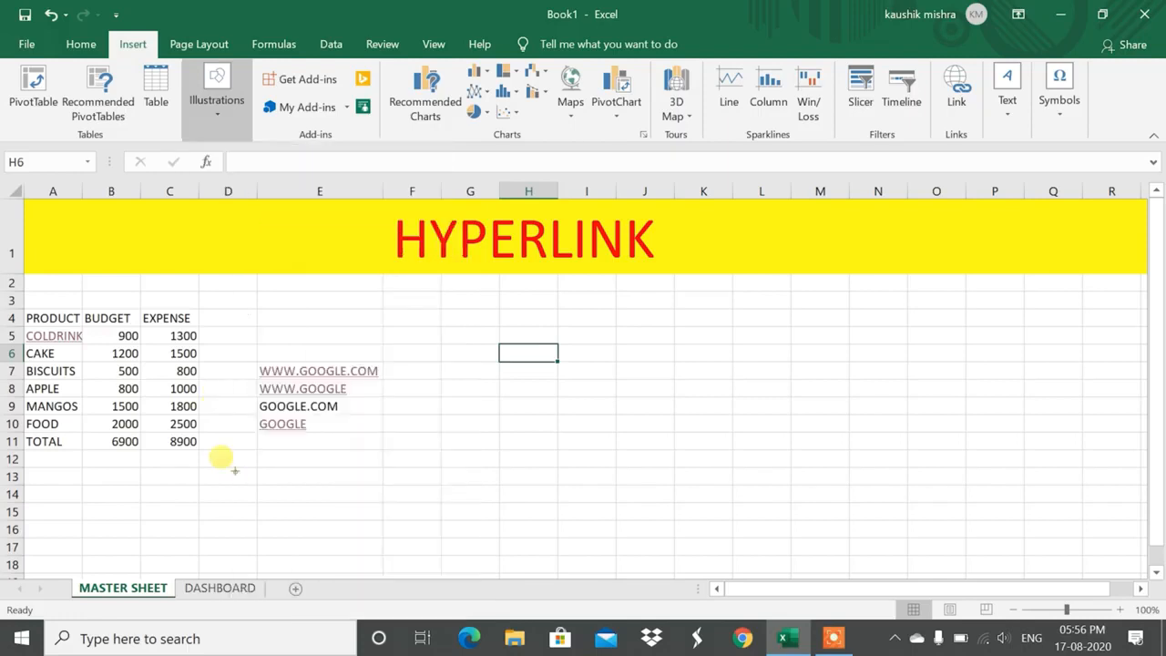
mouse_move(689, 348)
mouse_down()
mouse_move(523, 422)
mouse_move(401, 452)
mouse_up()
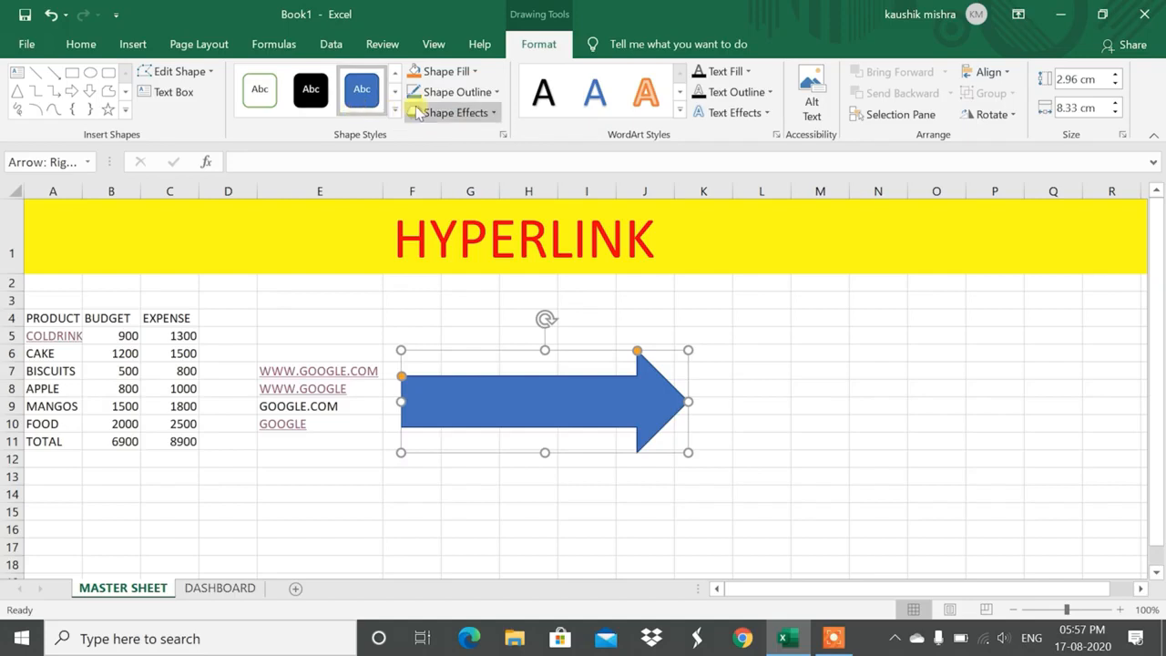
click(482, 112)
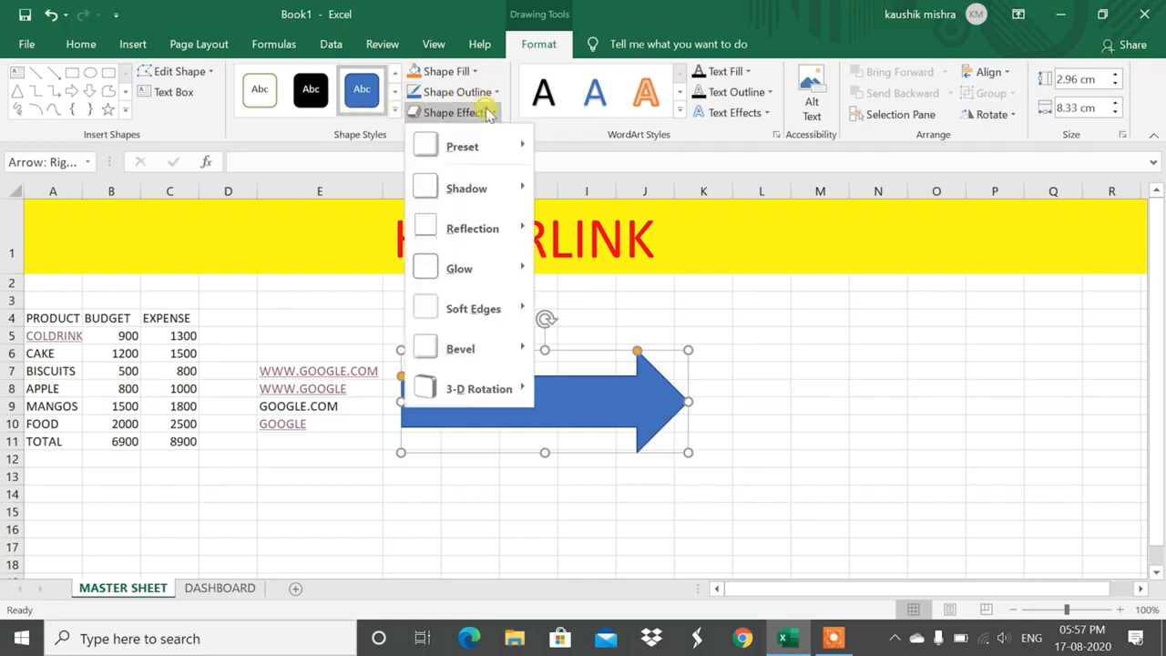
mouse_move(490, 148)
click(593, 239)
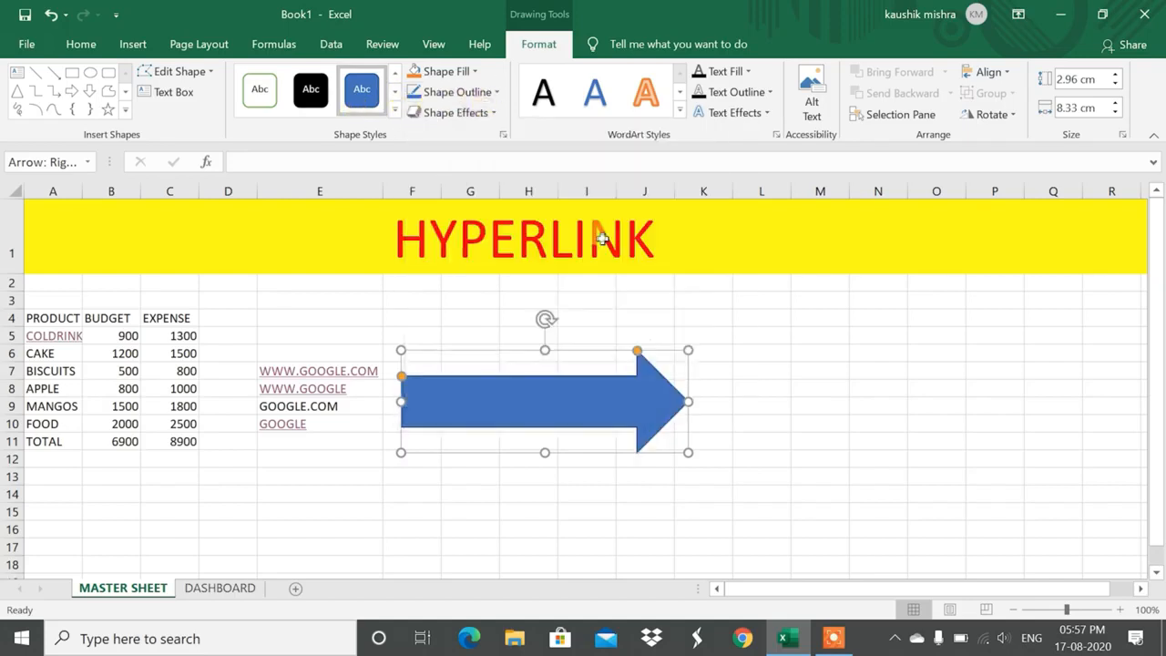
- Label the right arrow DASHBOARD and centre its text horizontally and vertically
right_click(506, 412)
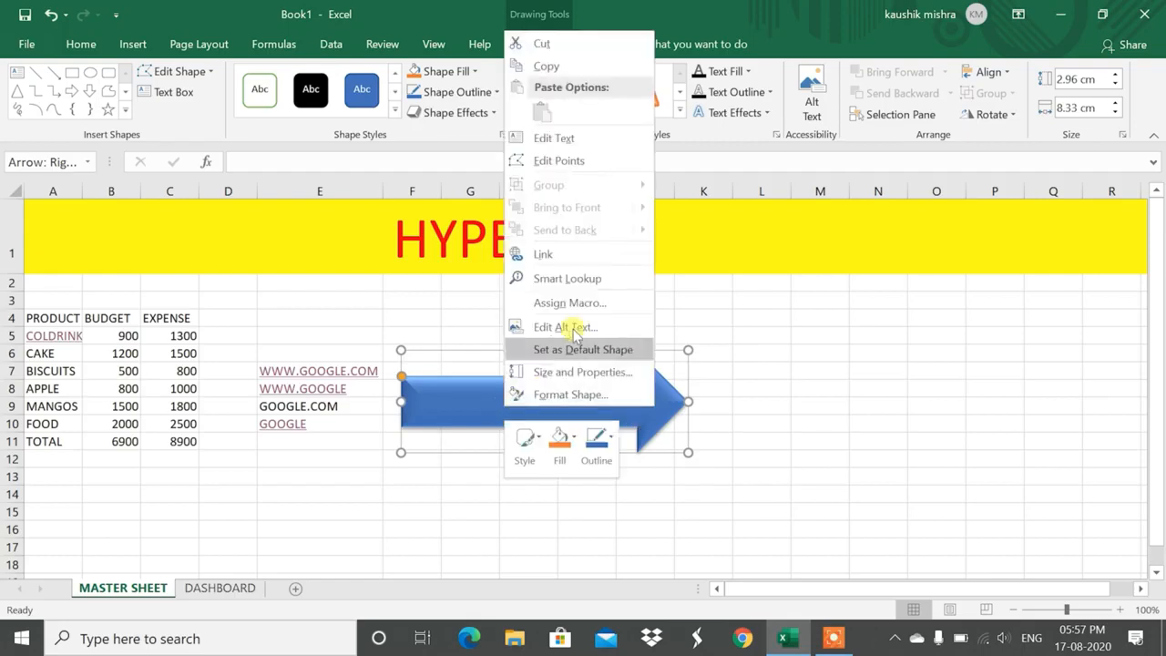
click(570, 139)
click(484, 419)
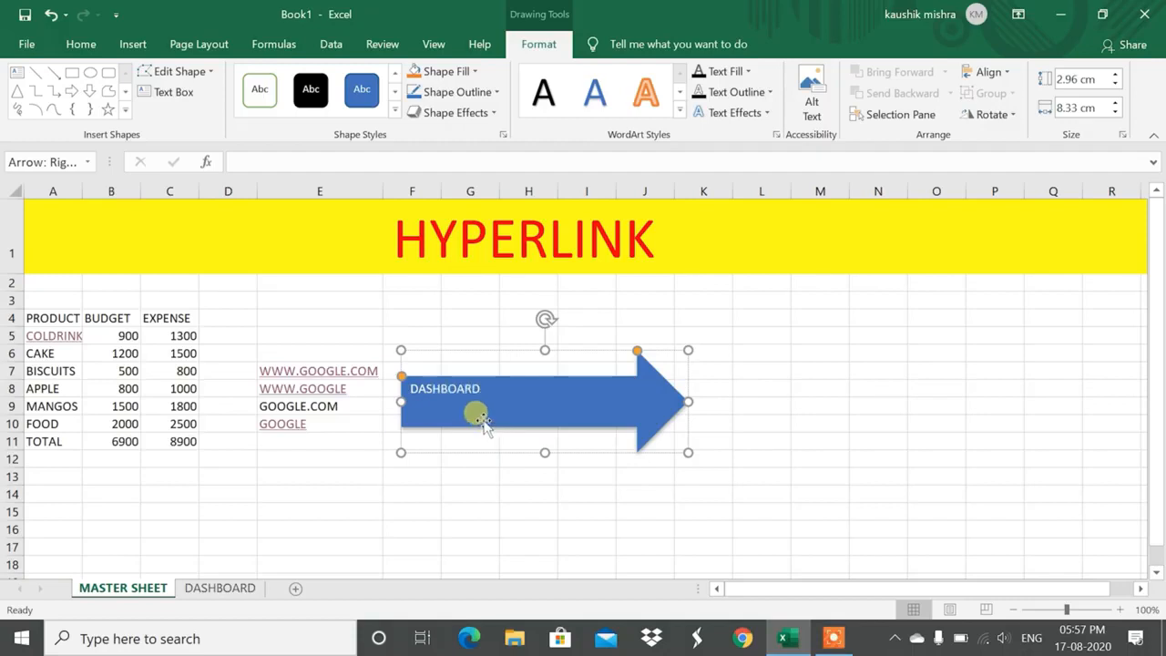
click(80, 44)
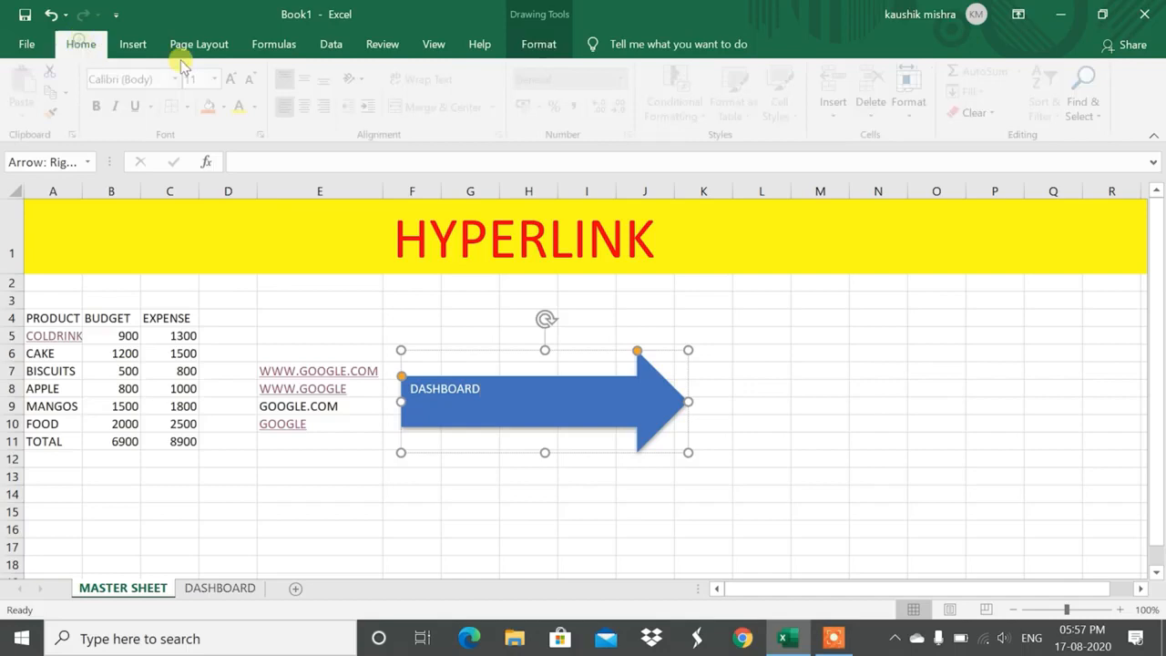
click(308, 106)
click(310, 80)
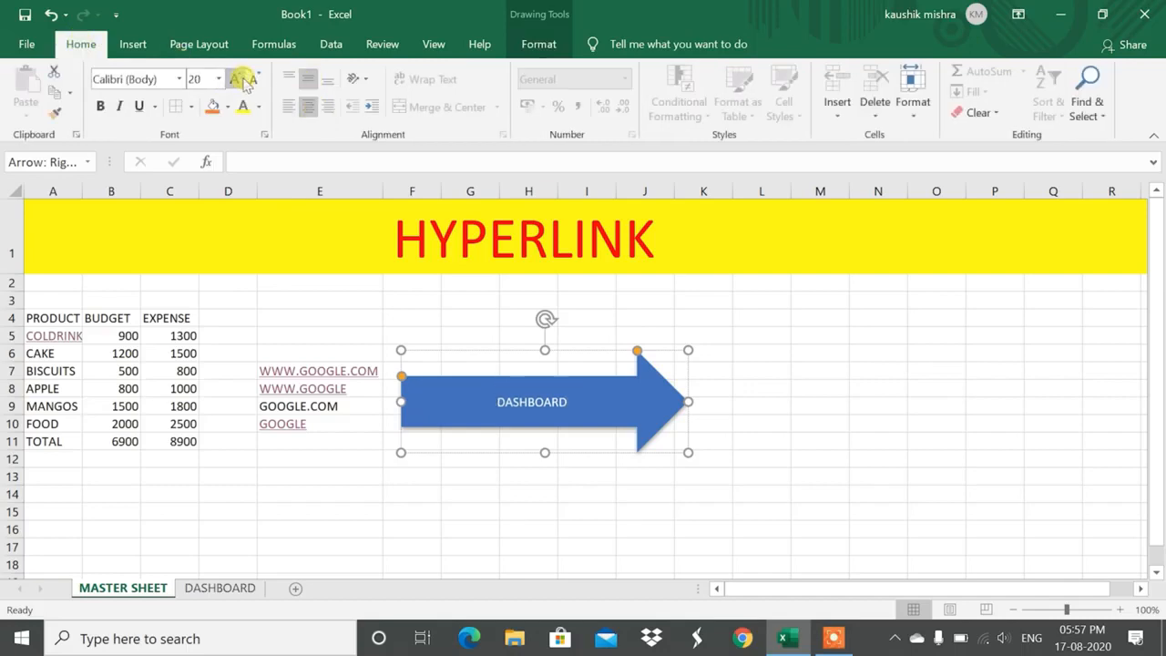
- Enlarge the DASHBOARD text in the arrow to font size 20
click(574, 405)
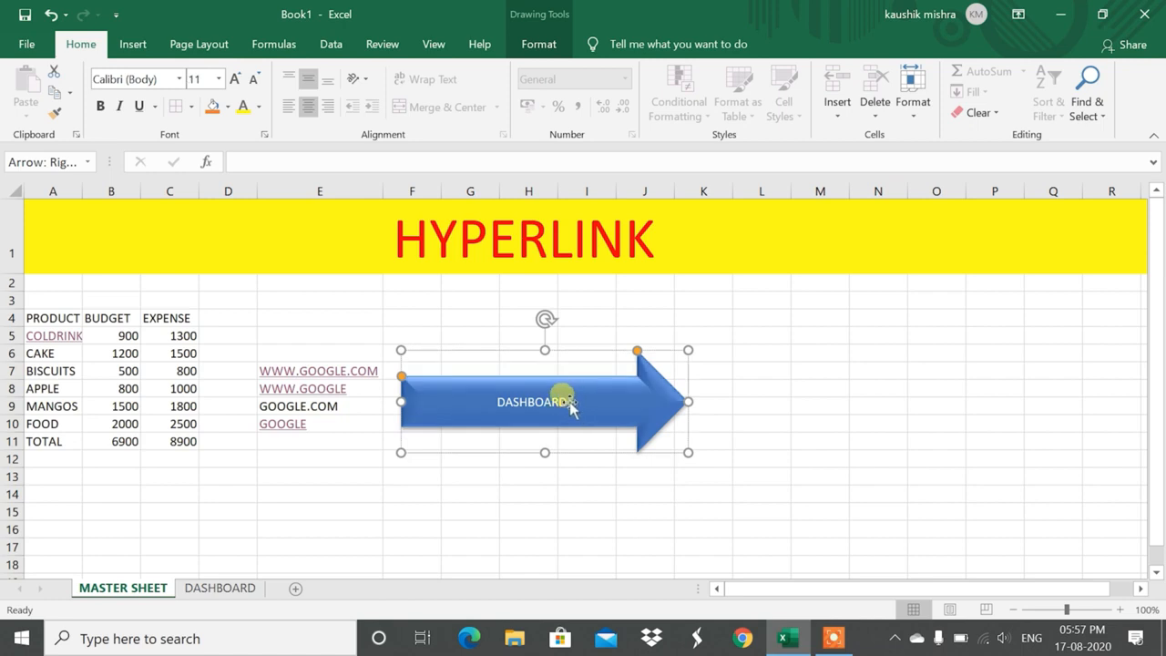
drag(571, 409, 495, 401)
click(235, 79)
click(235, 79)
click(235, 79)
click(235, 80)
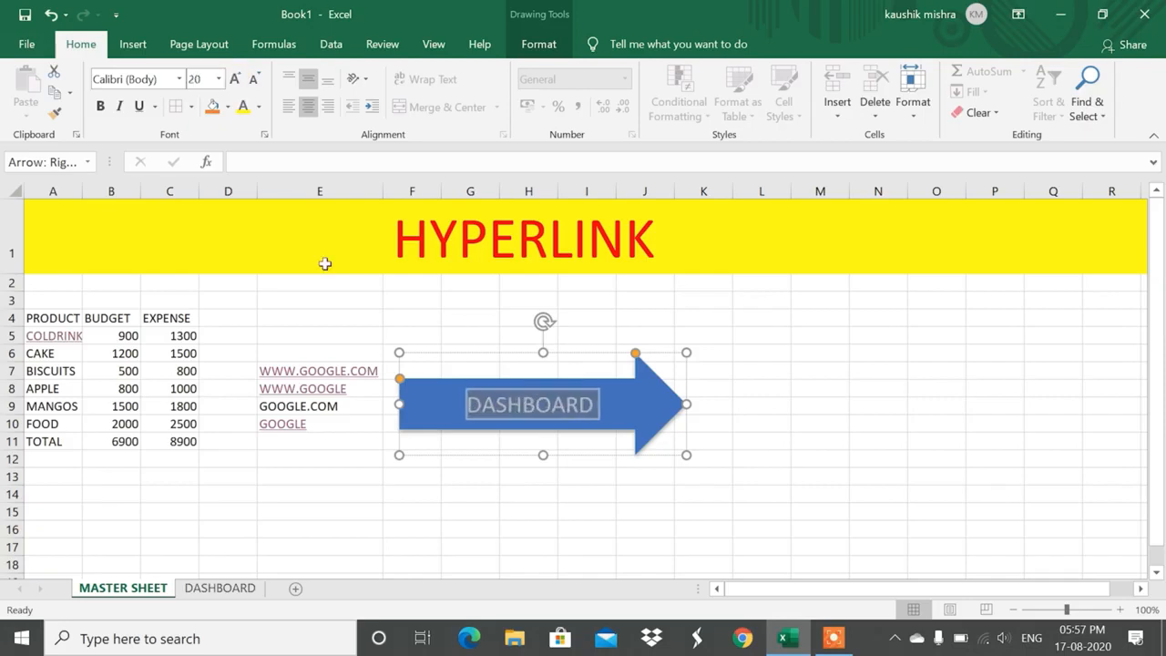
click(428, 334)
click(749, 455)
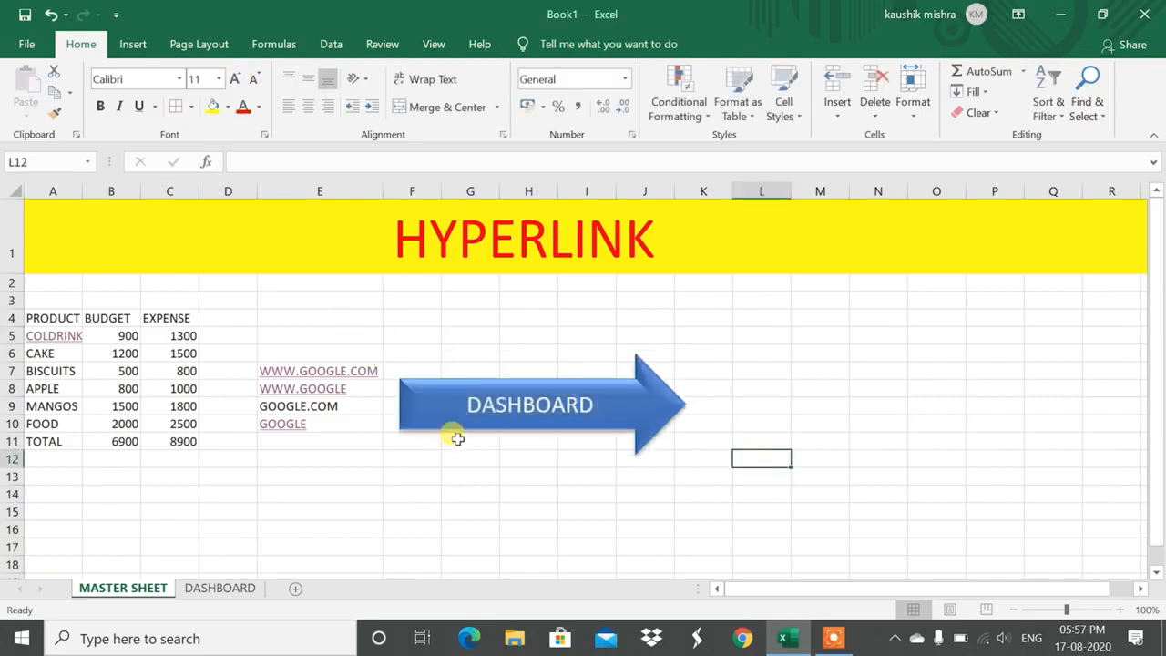
- Link the DASHBOARD arrow to cell A1 of the DASHBOARD sheet in this document and follow the link
click(465, 405)
right_click(469, 404)
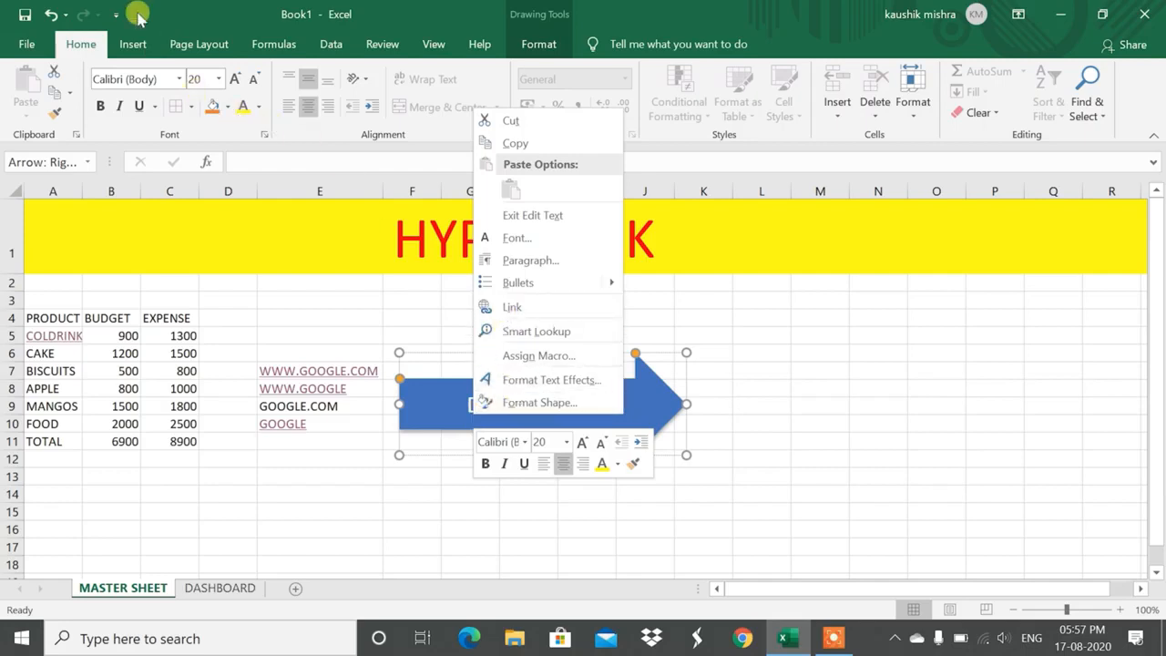
click(540, 314)
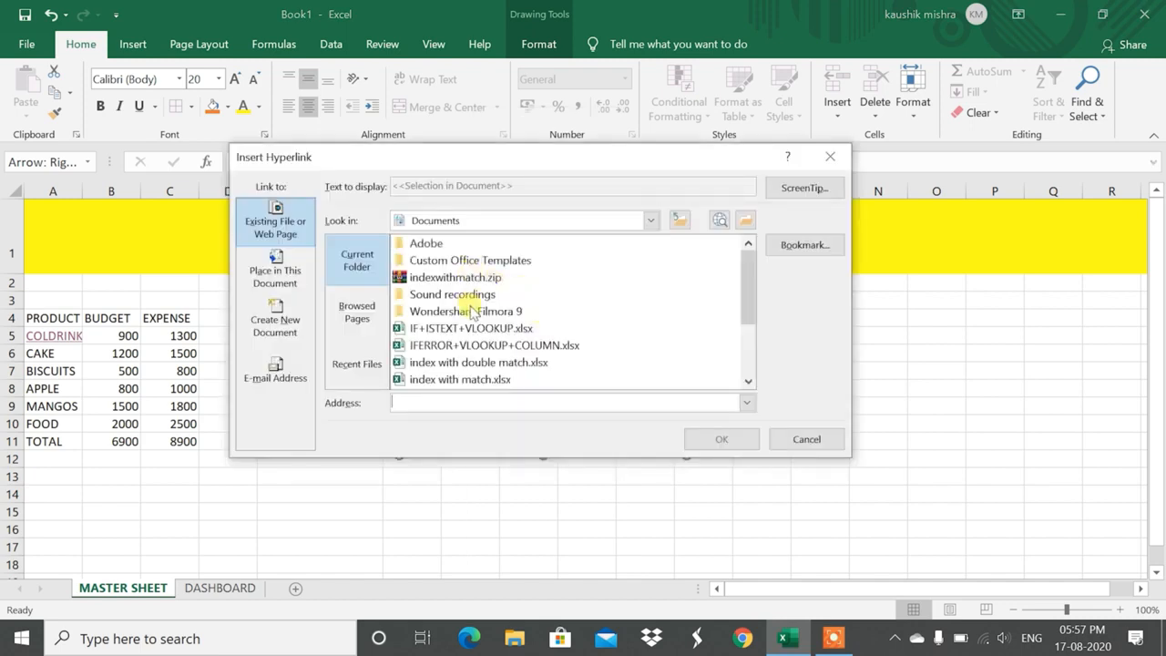
click(299, 281)
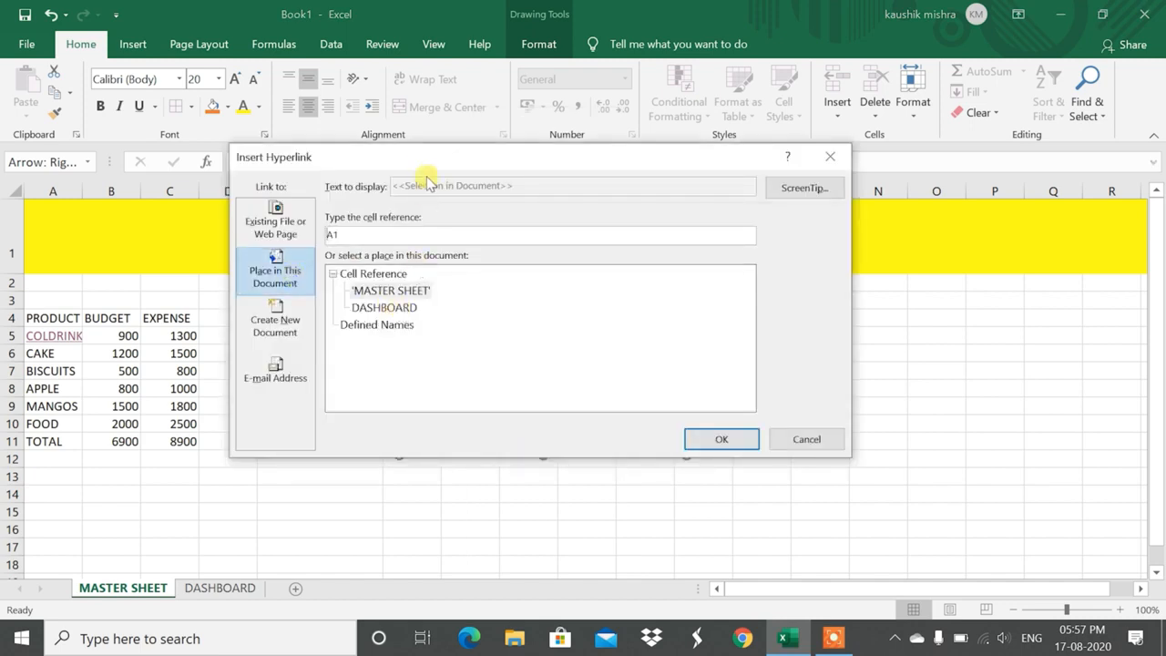
drag(424, 159, 503, 95)
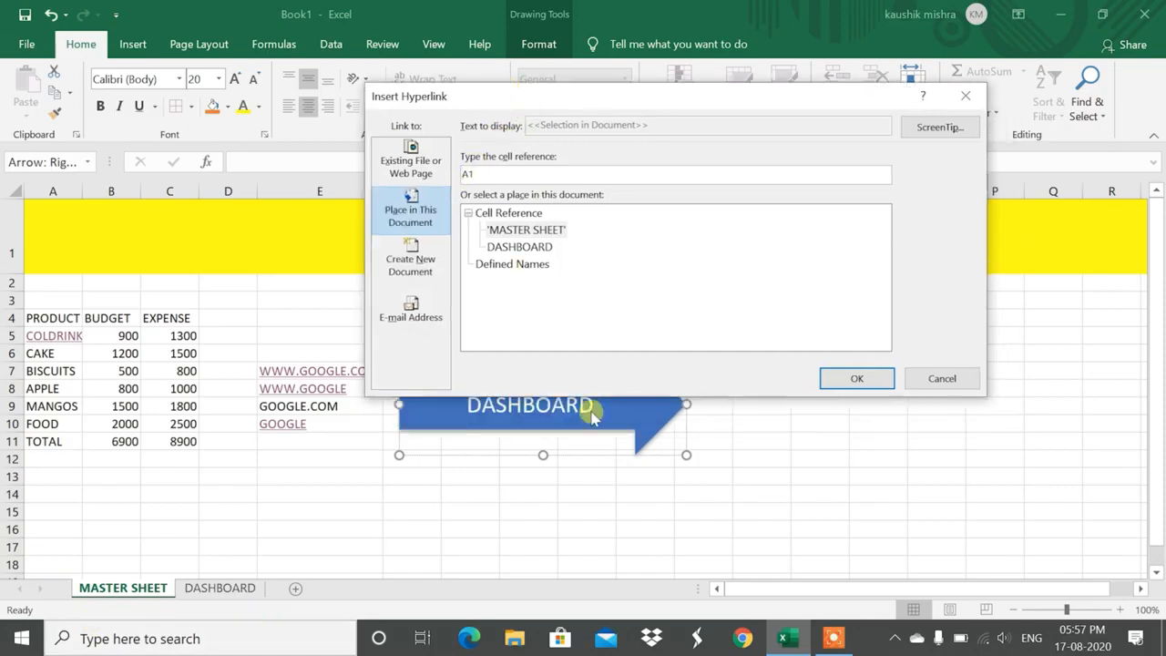
click(538, 248)
click(861, 378)
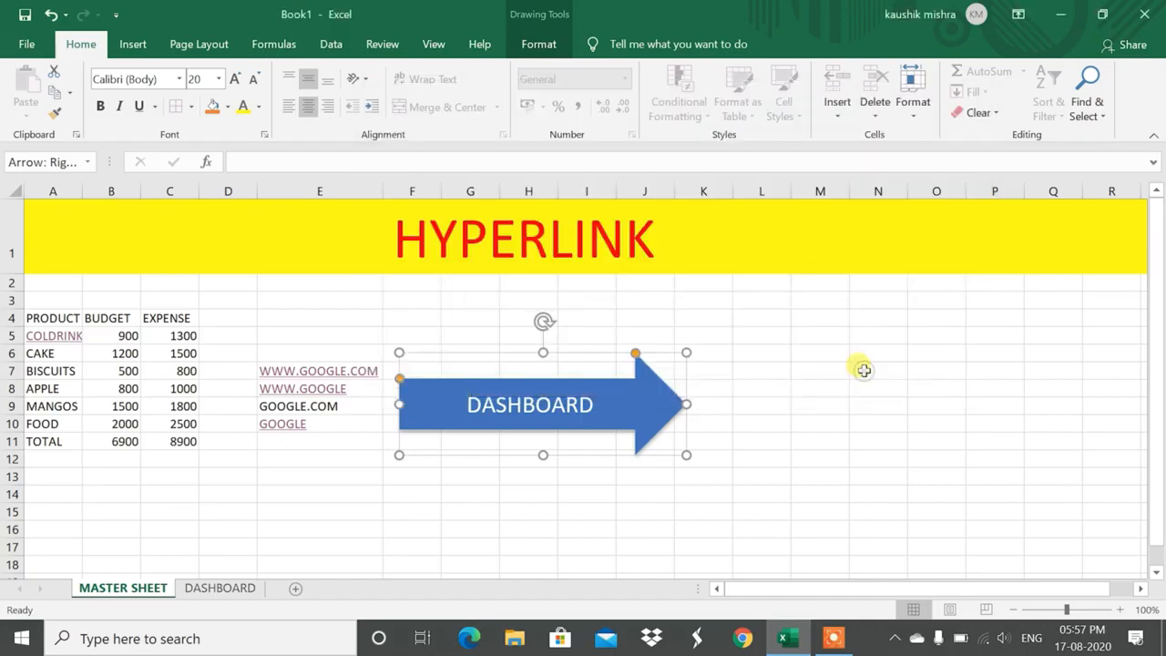
click(738, 439)
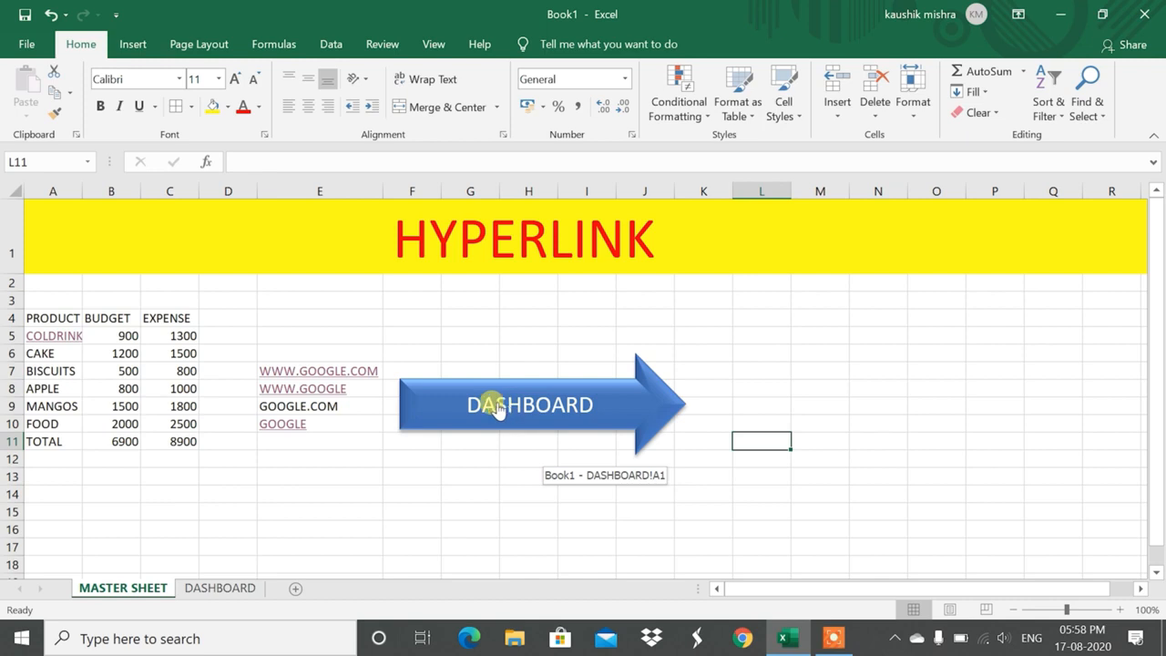
click(498, 410)
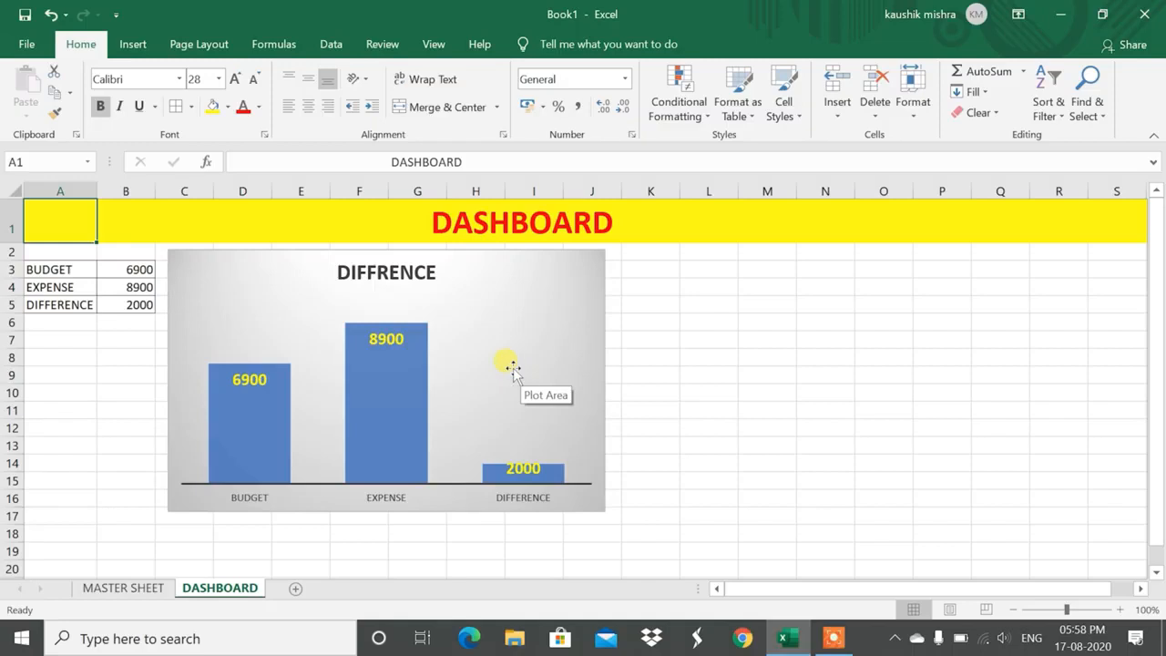
- Draw a left block arrow about 9.17 cm wide and 3.48 cm high beside the DIFFRENCE chart and apply the second preset shape effect
click(132, 43)
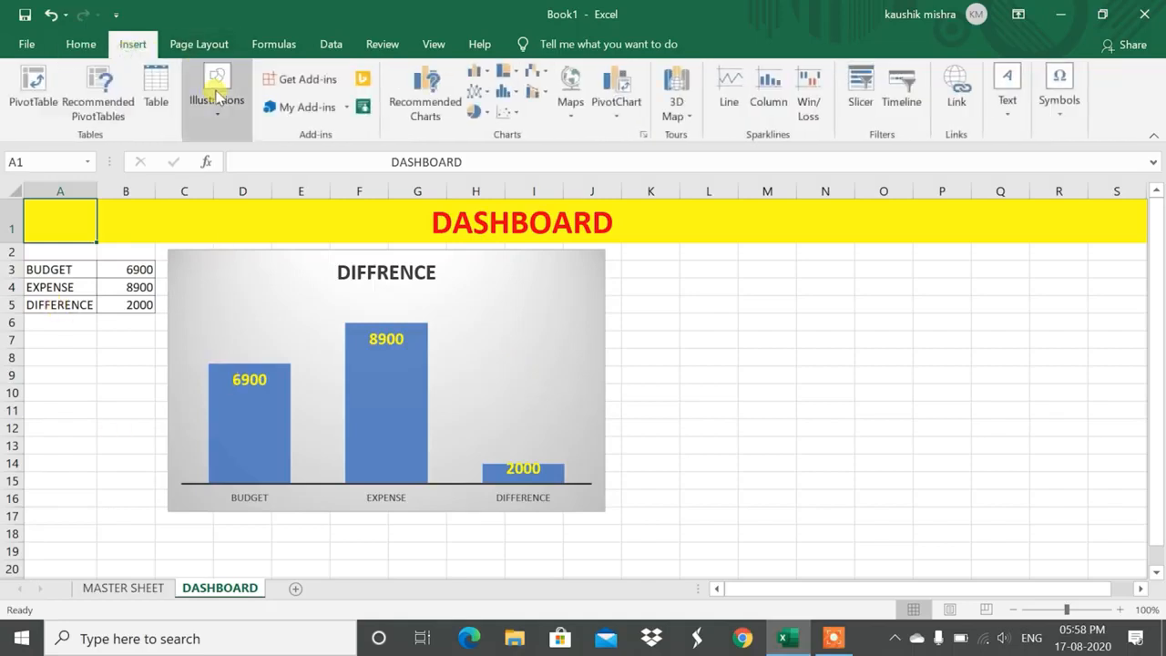
click(217, 96)
click(248, 178)
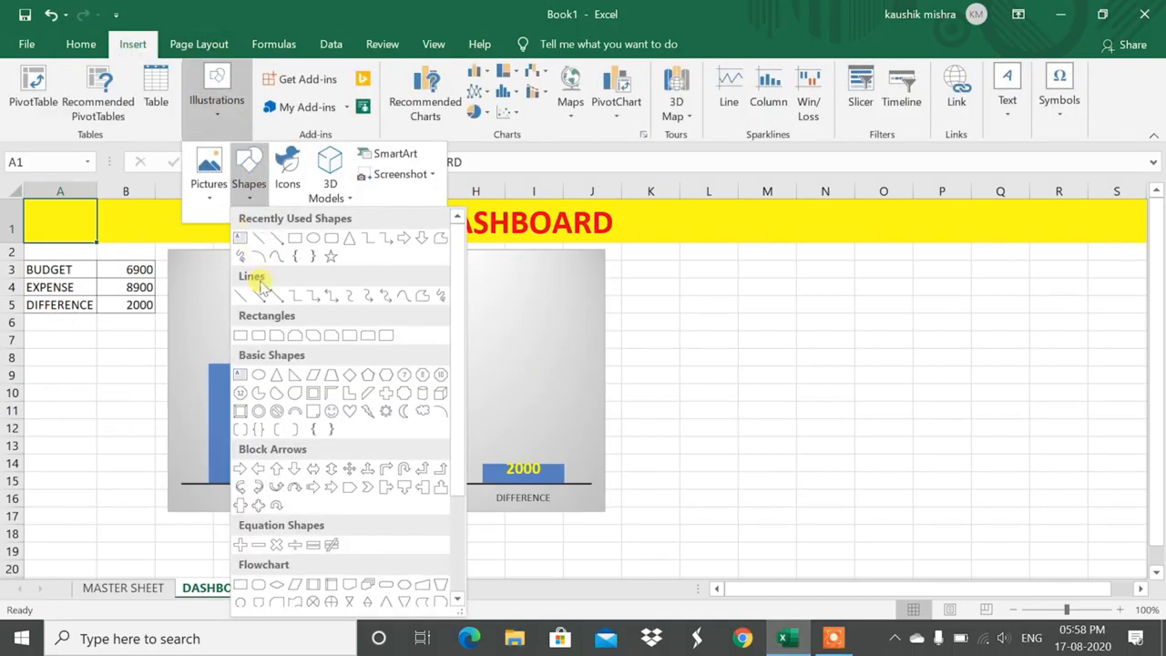
click(256, 468)
drag(669, 307, 976, 420)
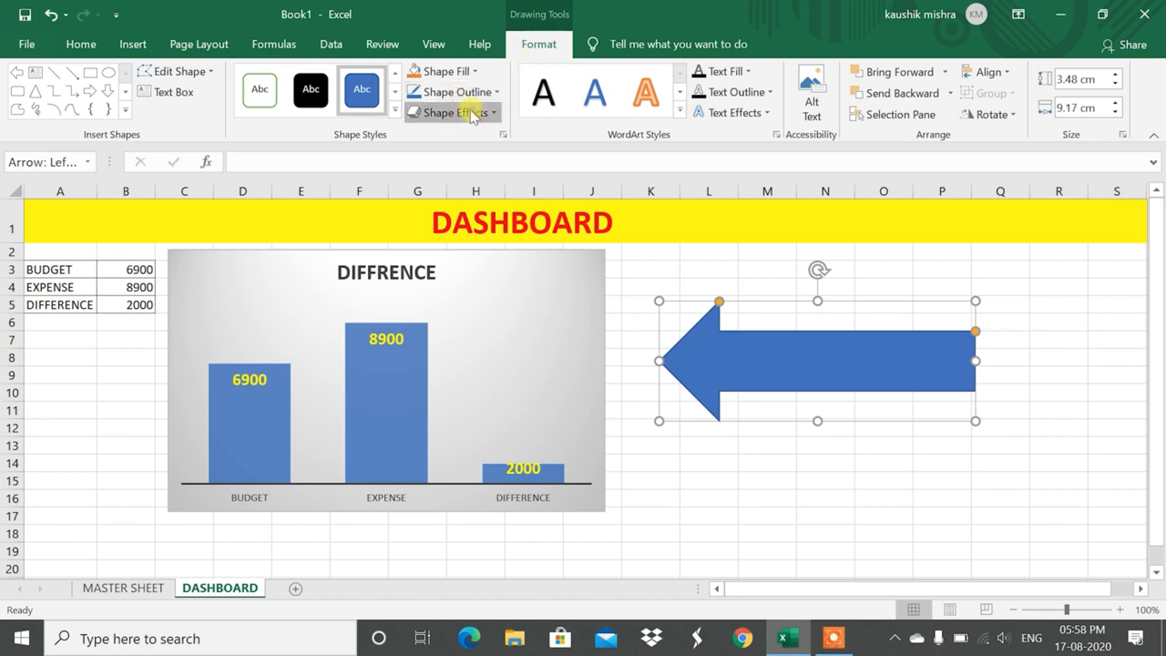
click(473, 114)
mouse_move(500, 146)
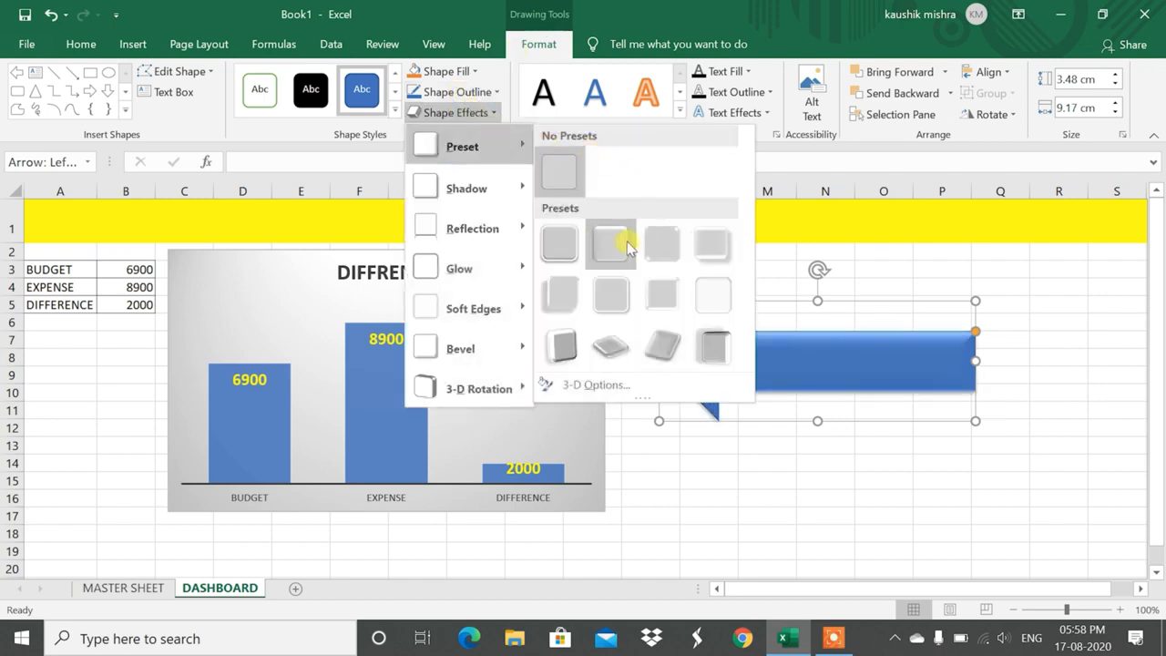
click(627, 241)
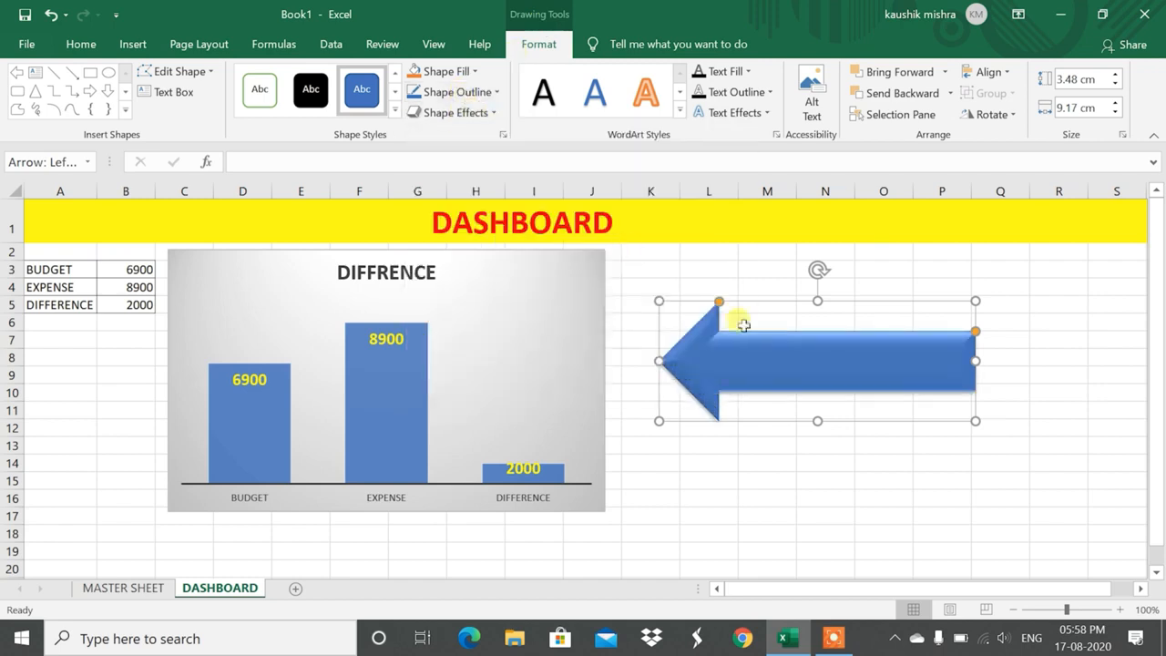
- Label the left arrow on the DASHBOARD sheet MASTER SHEET
right_click(787, 366)
click(793, 368)
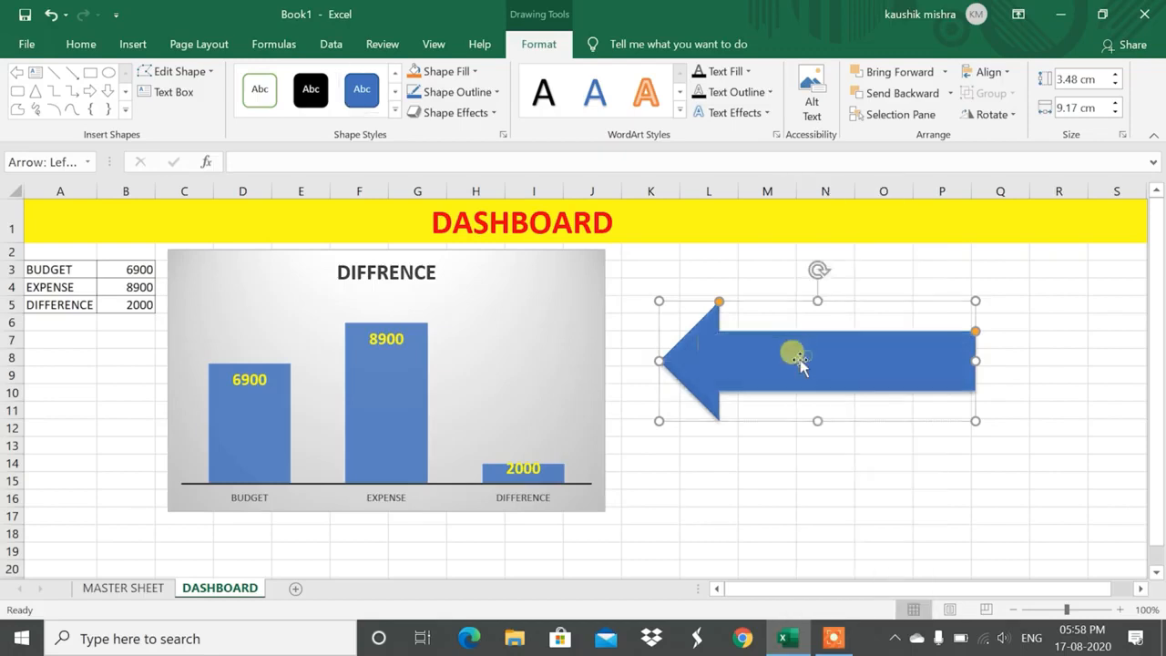
text(MASTER SHEET)
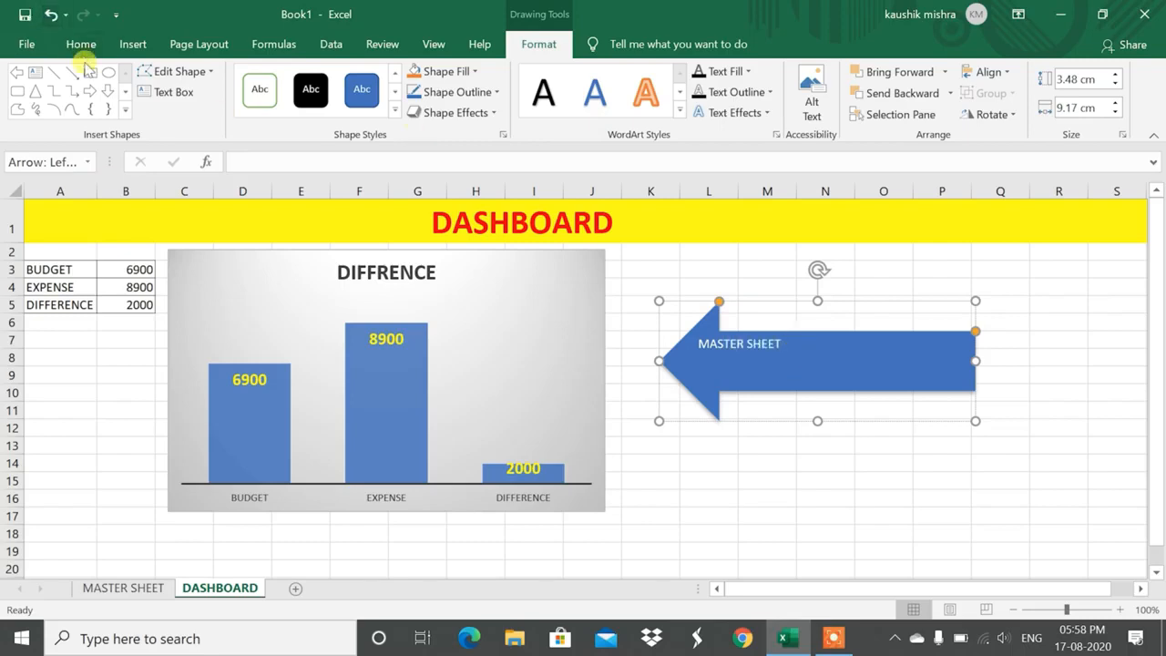
drag(697, 281, 697, 275)
drag(802, 463, 790, 460)
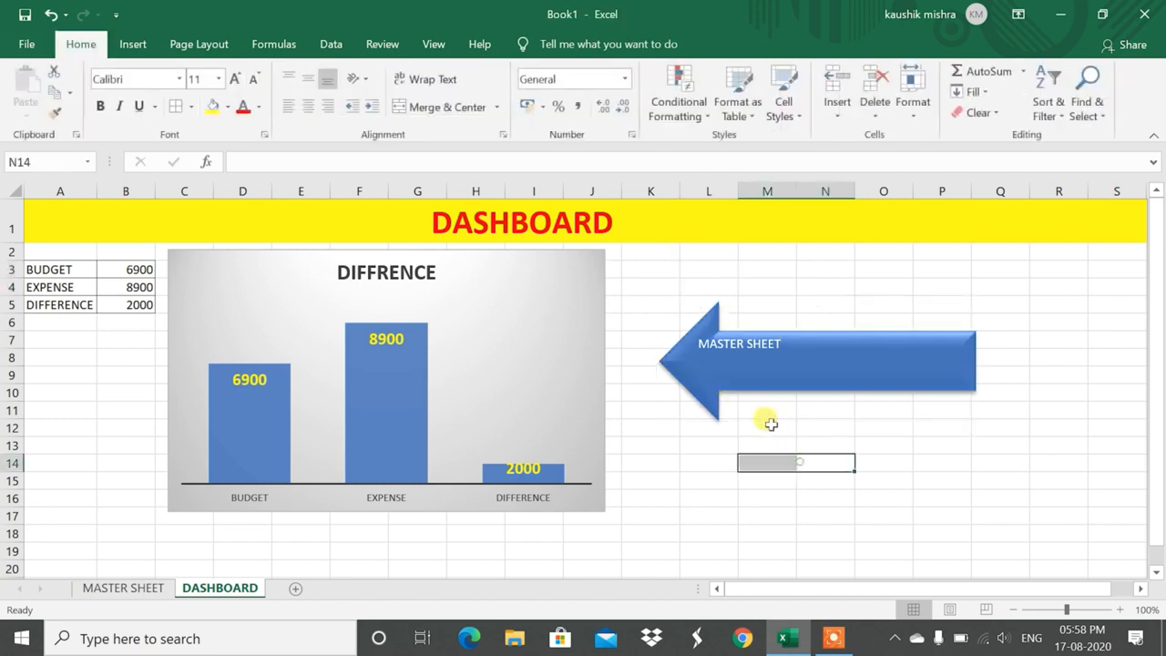
- Set the MASTER SHEET arrow's text to size 20 and centre it horizontally and vertically
click(783, 347)
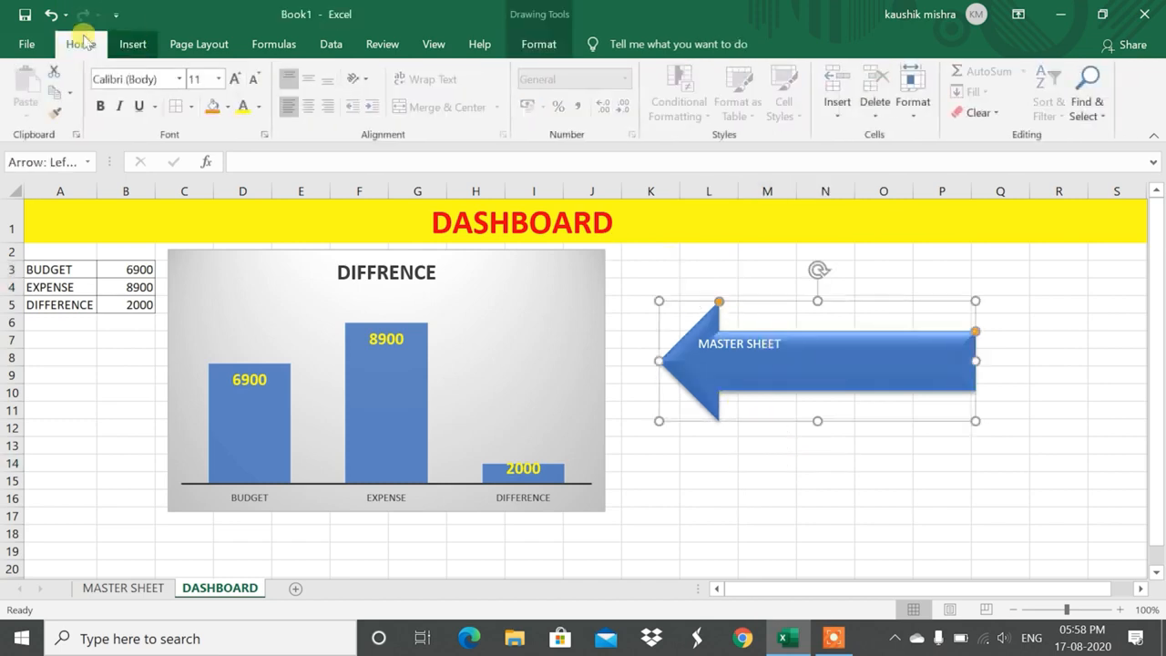
click(234, 78)
click(235, 79)
click(234, 78)
click(234, 78)
click(308, 106)
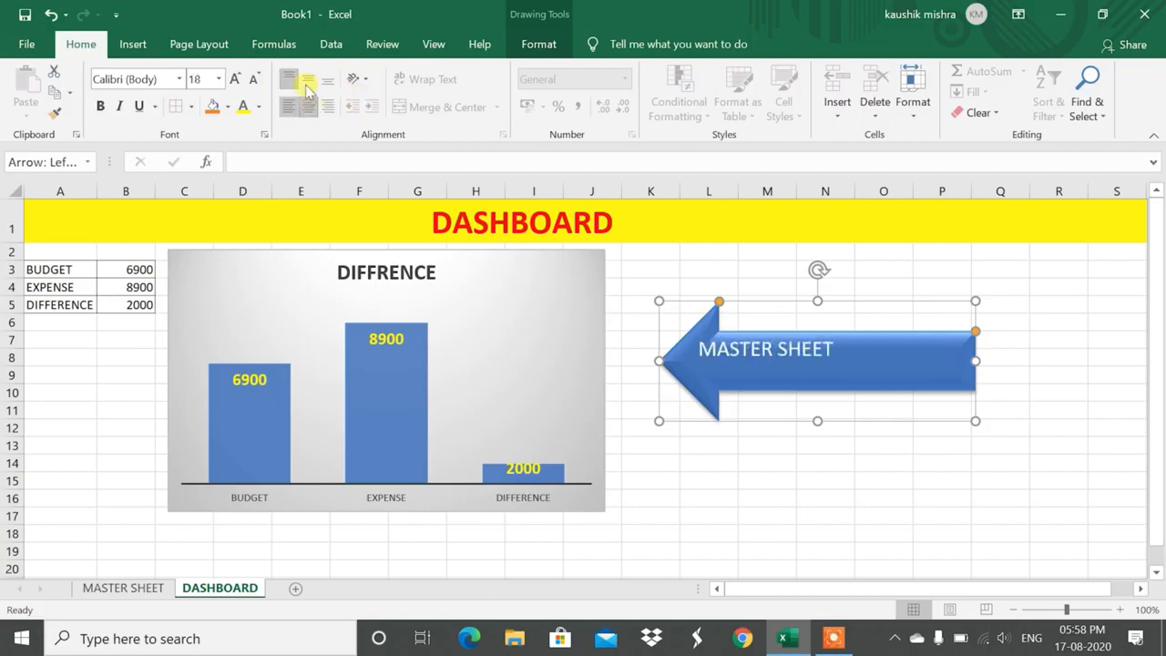
click(308, 76)
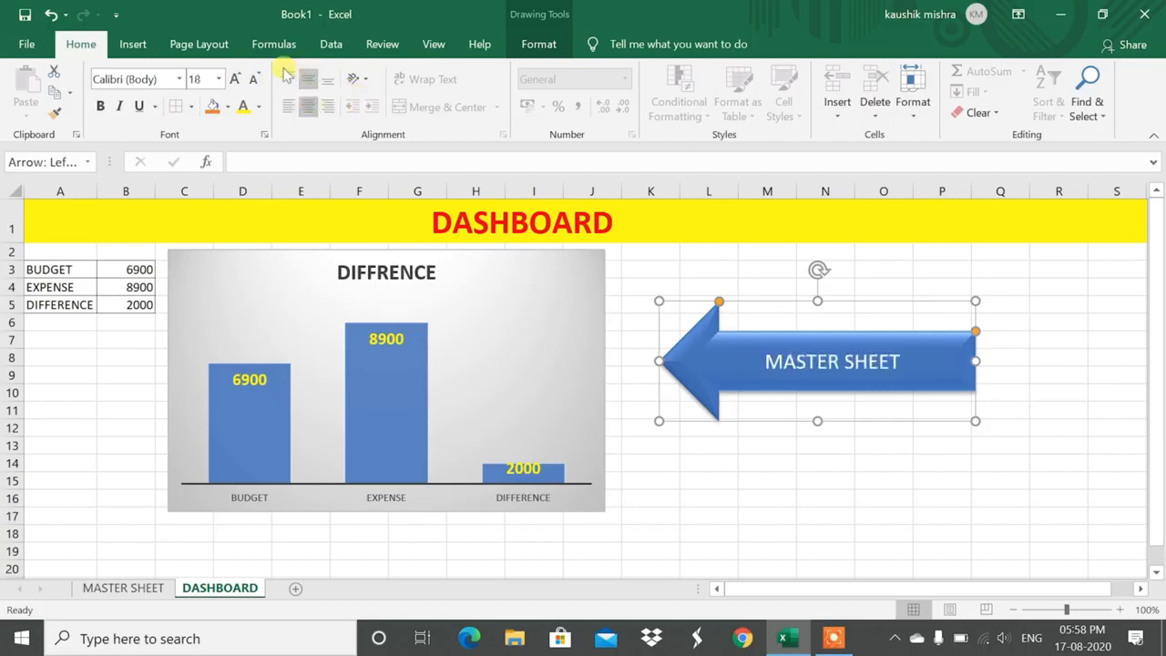
click(234, 79)
click(747, 478)
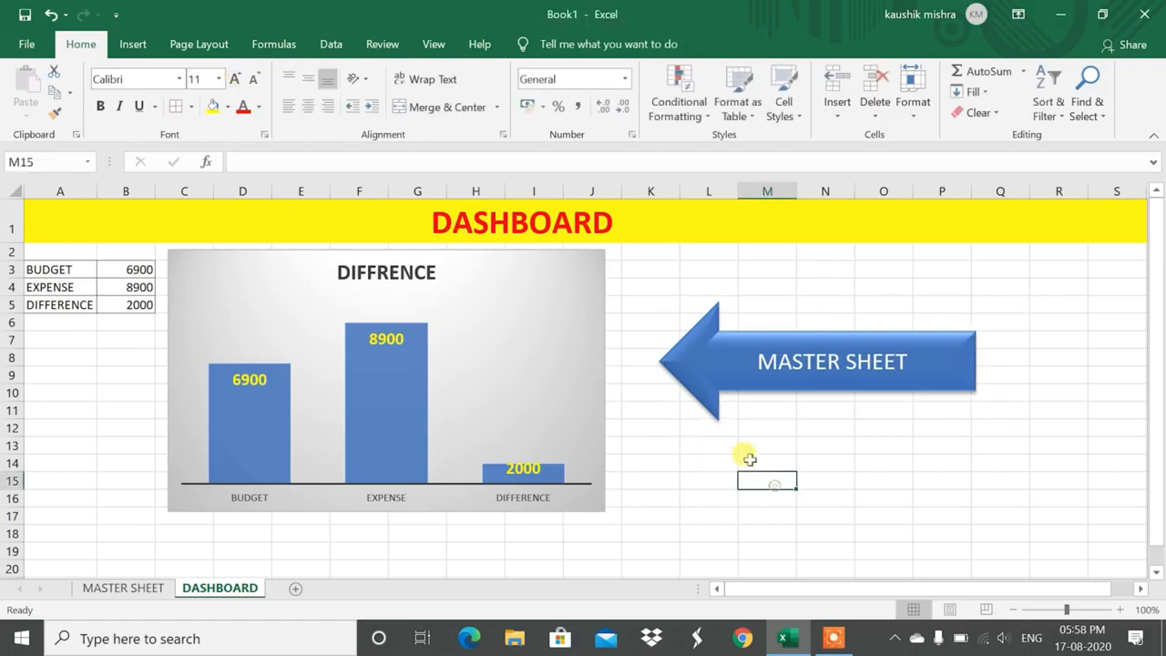
- Link the MASTER SHEET arrow to cell A1 of the MASTER SHEET in this document
right_click(783, 376)
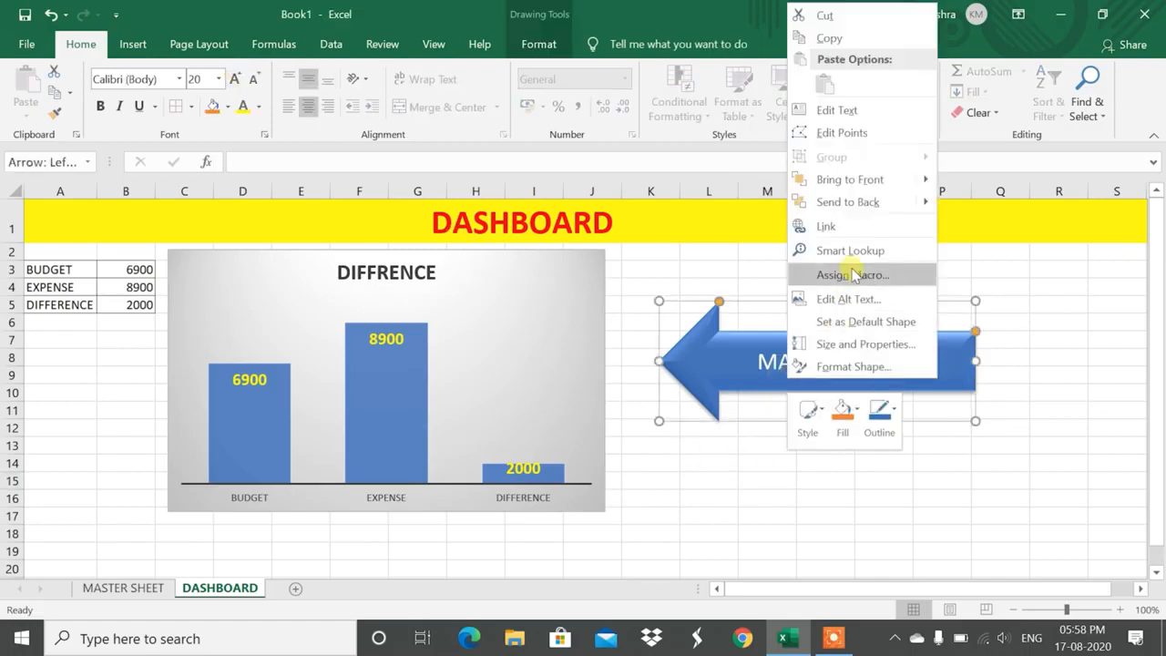
click(858, 228)
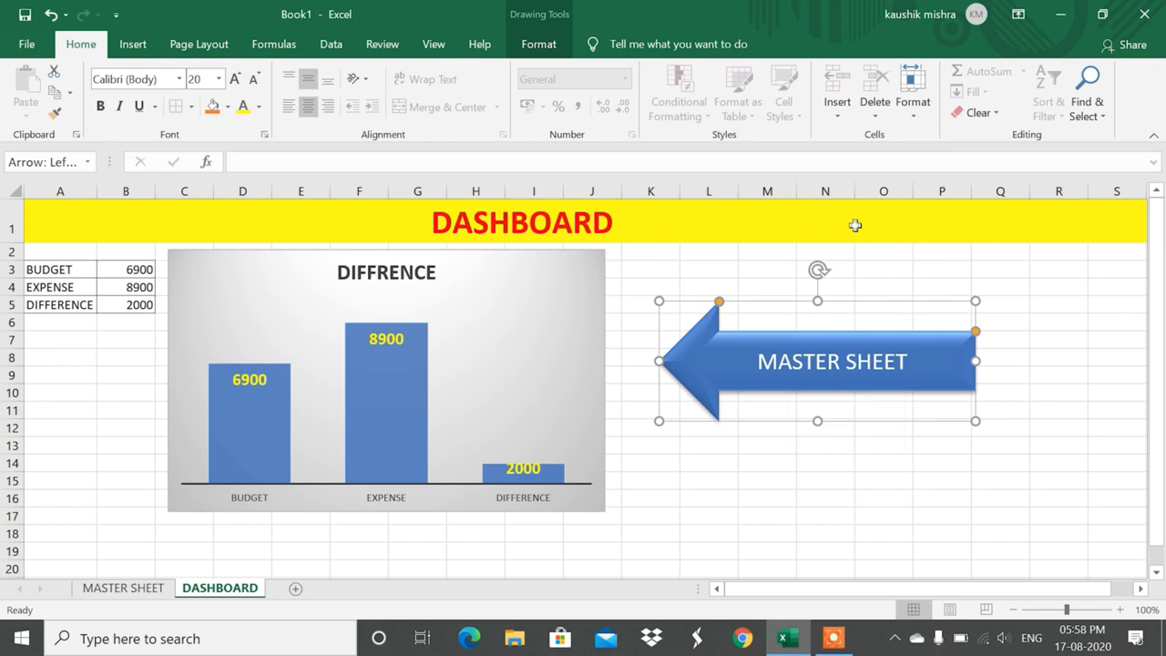
click(671, 206)
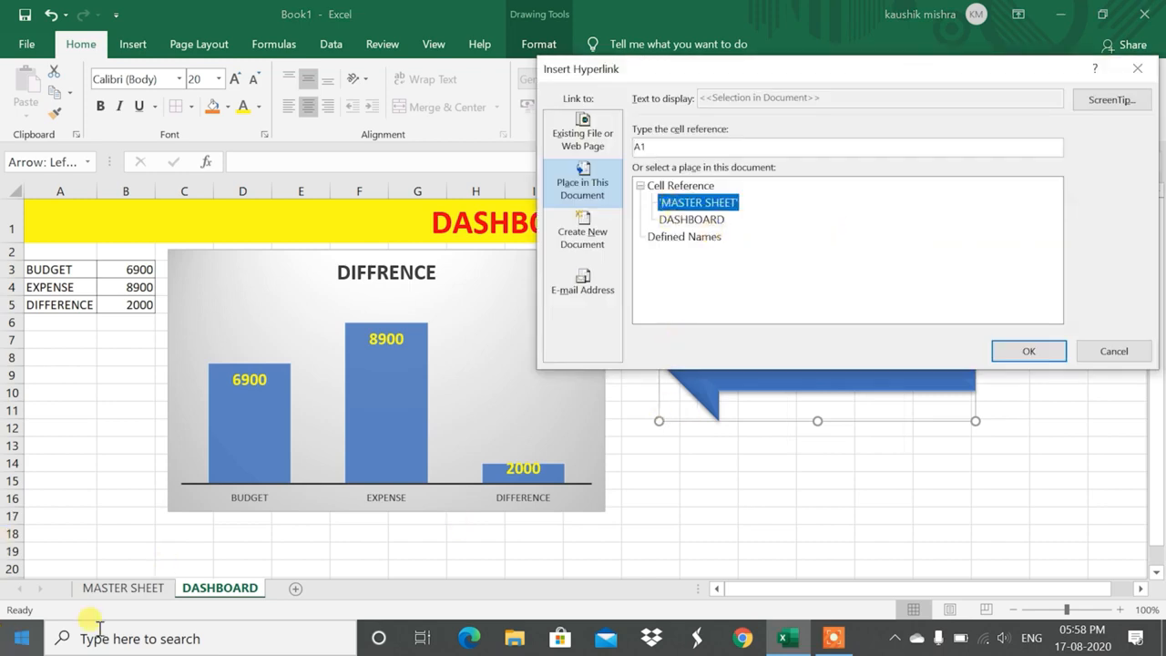
click(1022, 351)
click(1088, 390)
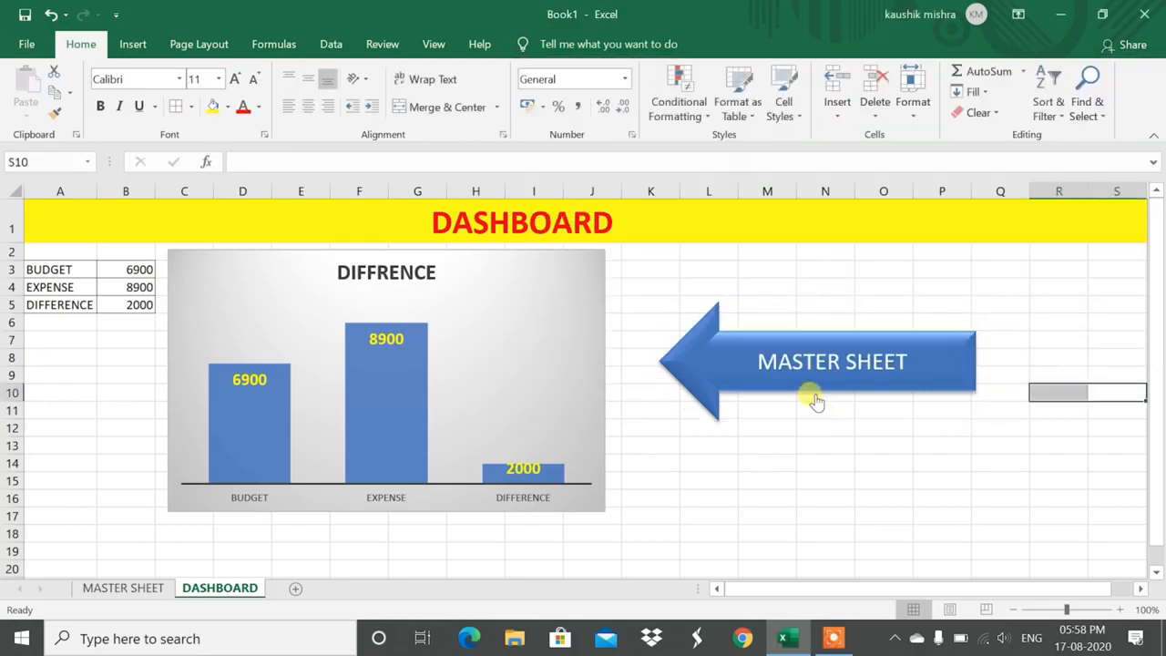
- Test both arrow links by moving repeatedly between the MASTER SHEET and DASHBOARD sheets, ending on the MASTER SHEET
click(811, 383)
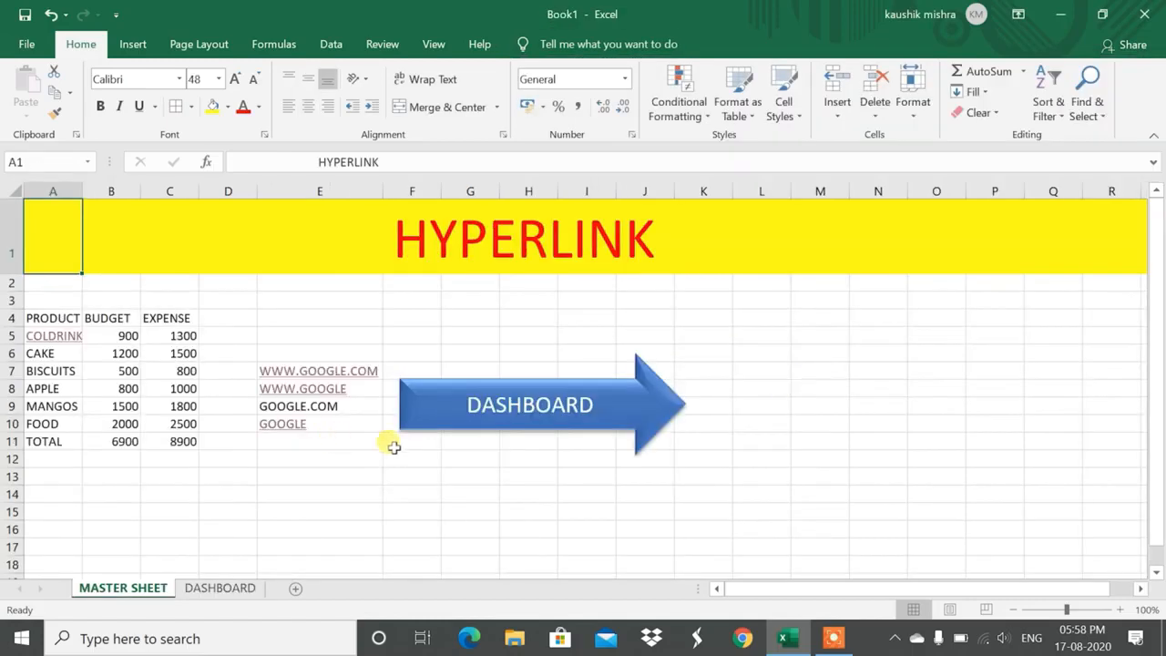
click(487, 411)
click(806, 339)
click(495, 425)
click(789, 365)
click(483, 406)
click(792, 380)
click(492, 434)
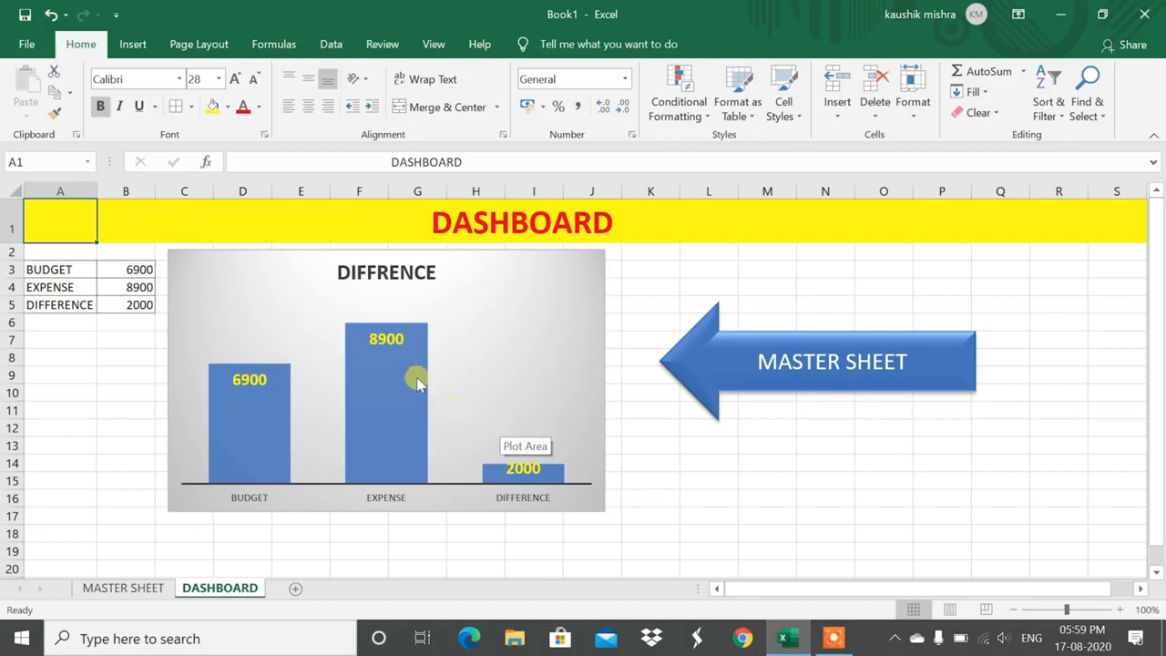
click(123, 588)
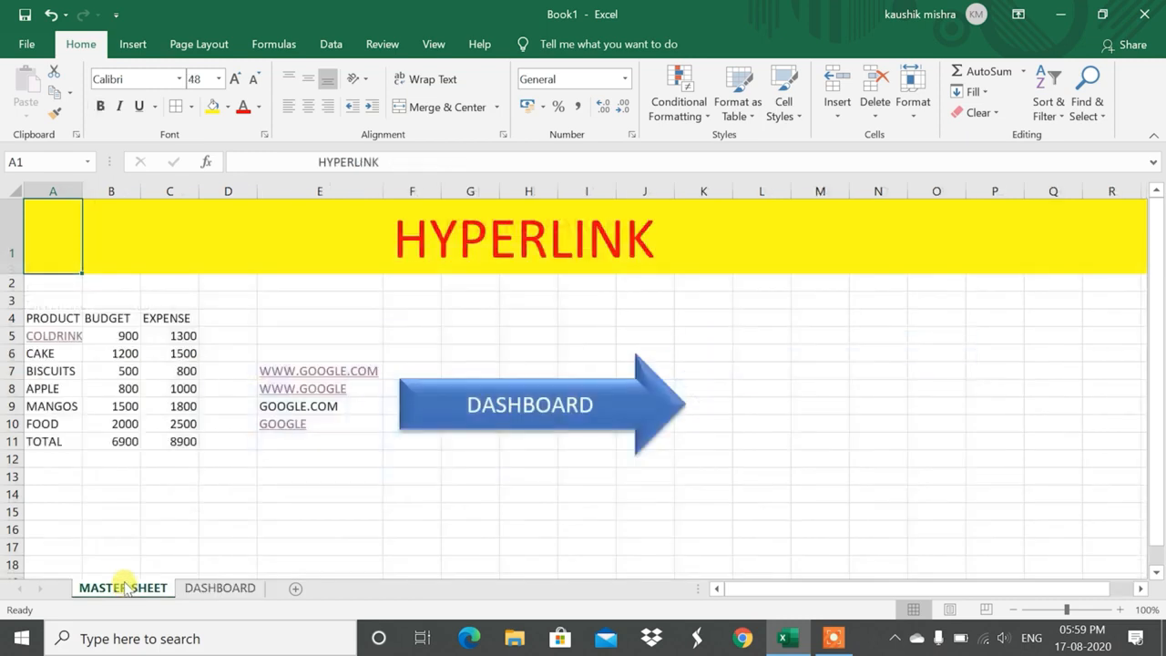